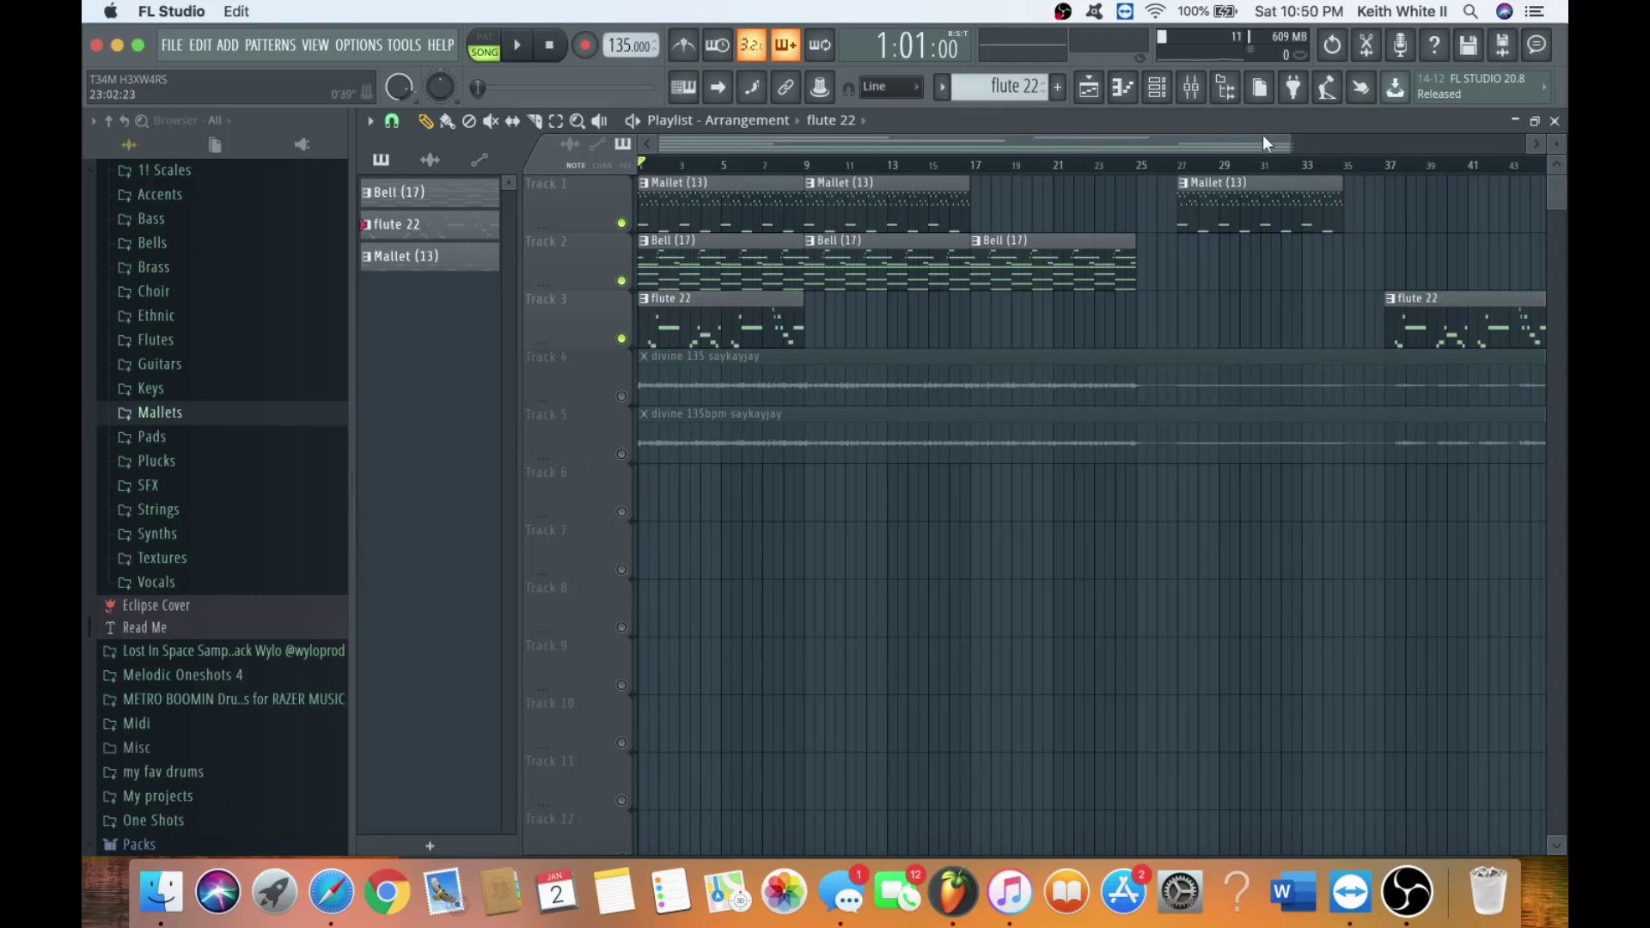
Select the Bell (17) pattern in the playlist and bypass the four effects on mixer Insert 1.
mouse_move(1291, 140)
left_mouse_down()
mouse_move(1238, 140)
mouse_move(1341, 140)
mouse_move(1264, 155)
mouse_move(1351, 158)
mouse_move(1273, 158)
left_mouse_up()
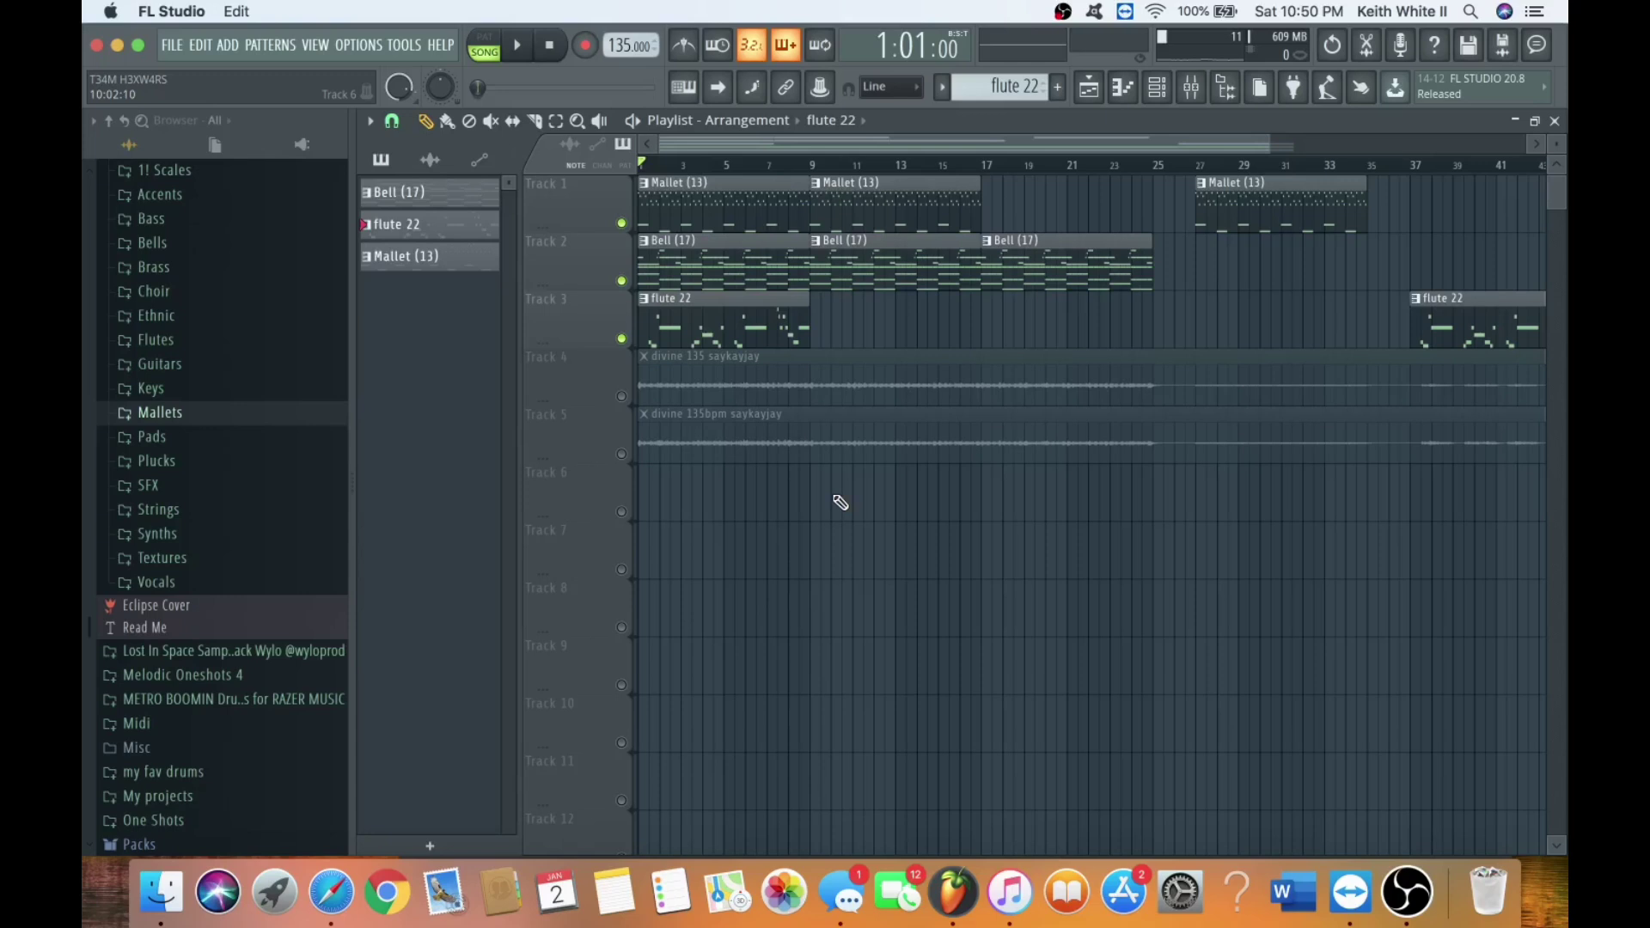
left_click(763, 260)
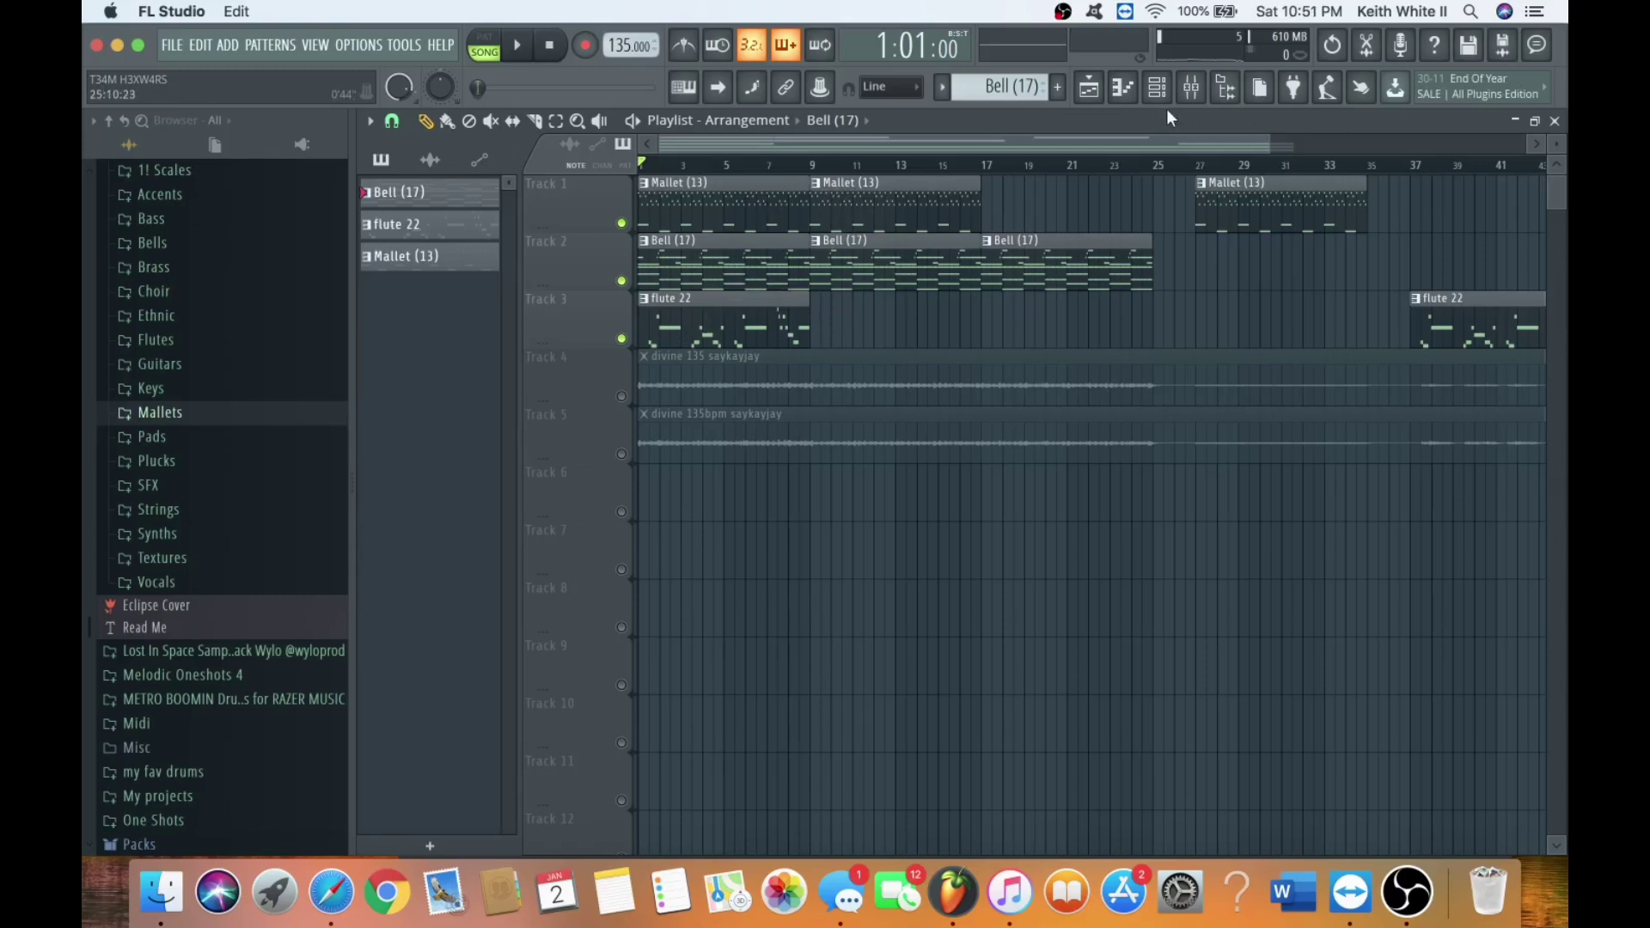
left_click(1191, 86)
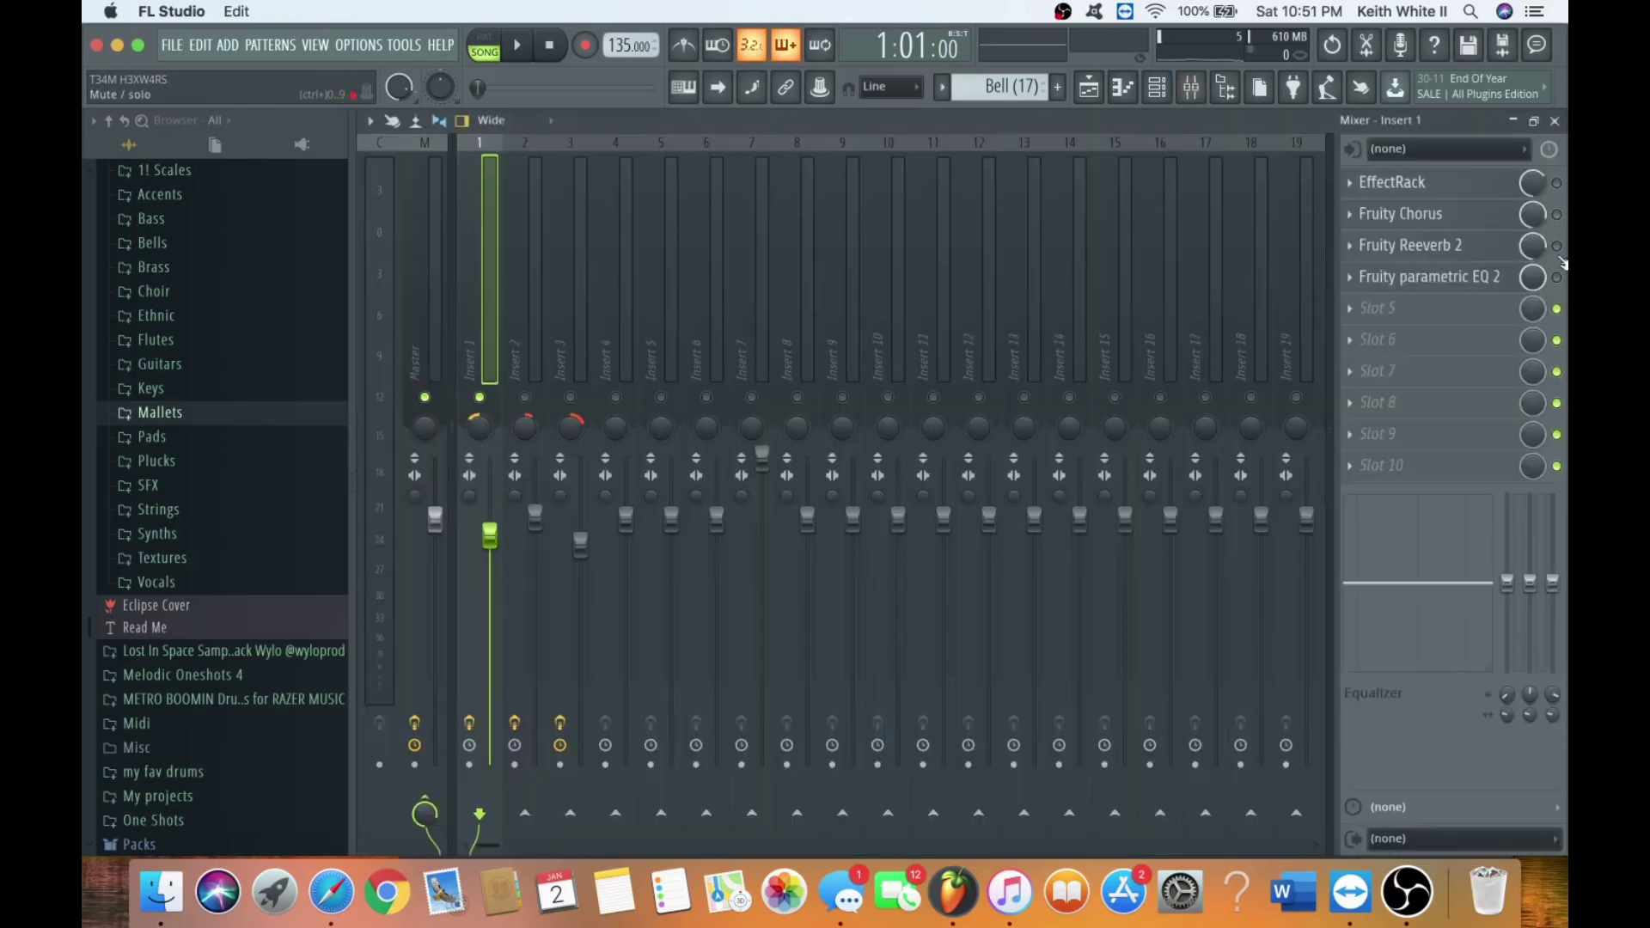
Open the Bell (17) notes in the piano roll and play them back without effects.
left_click(1157, 86)
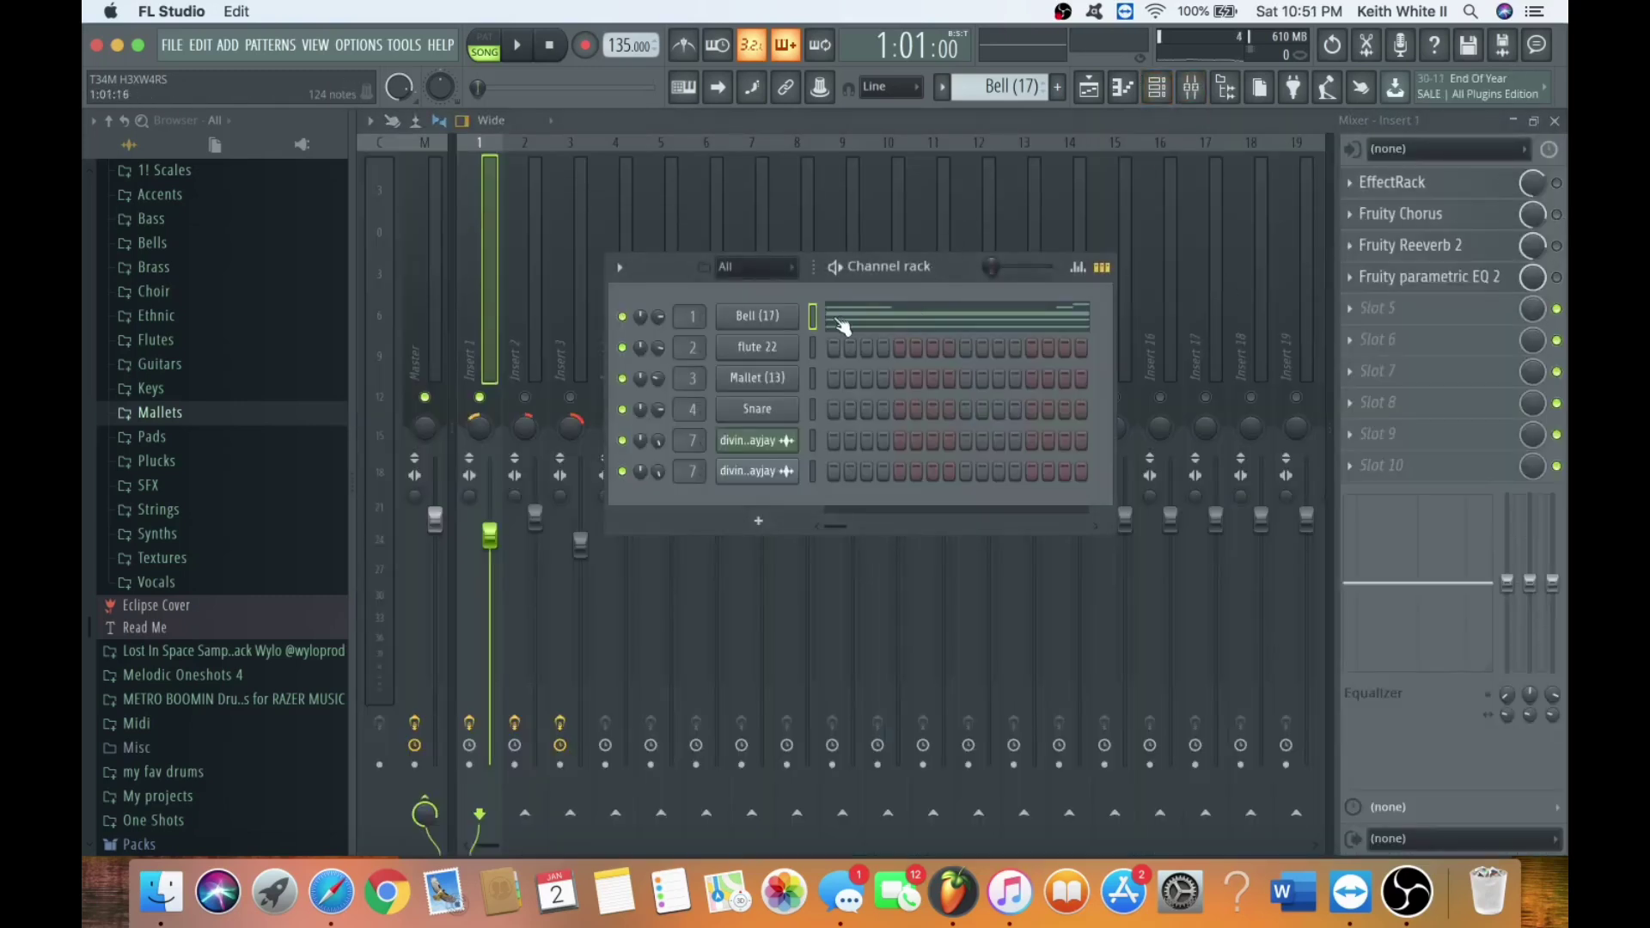
left_click(870, 318)
key("space")
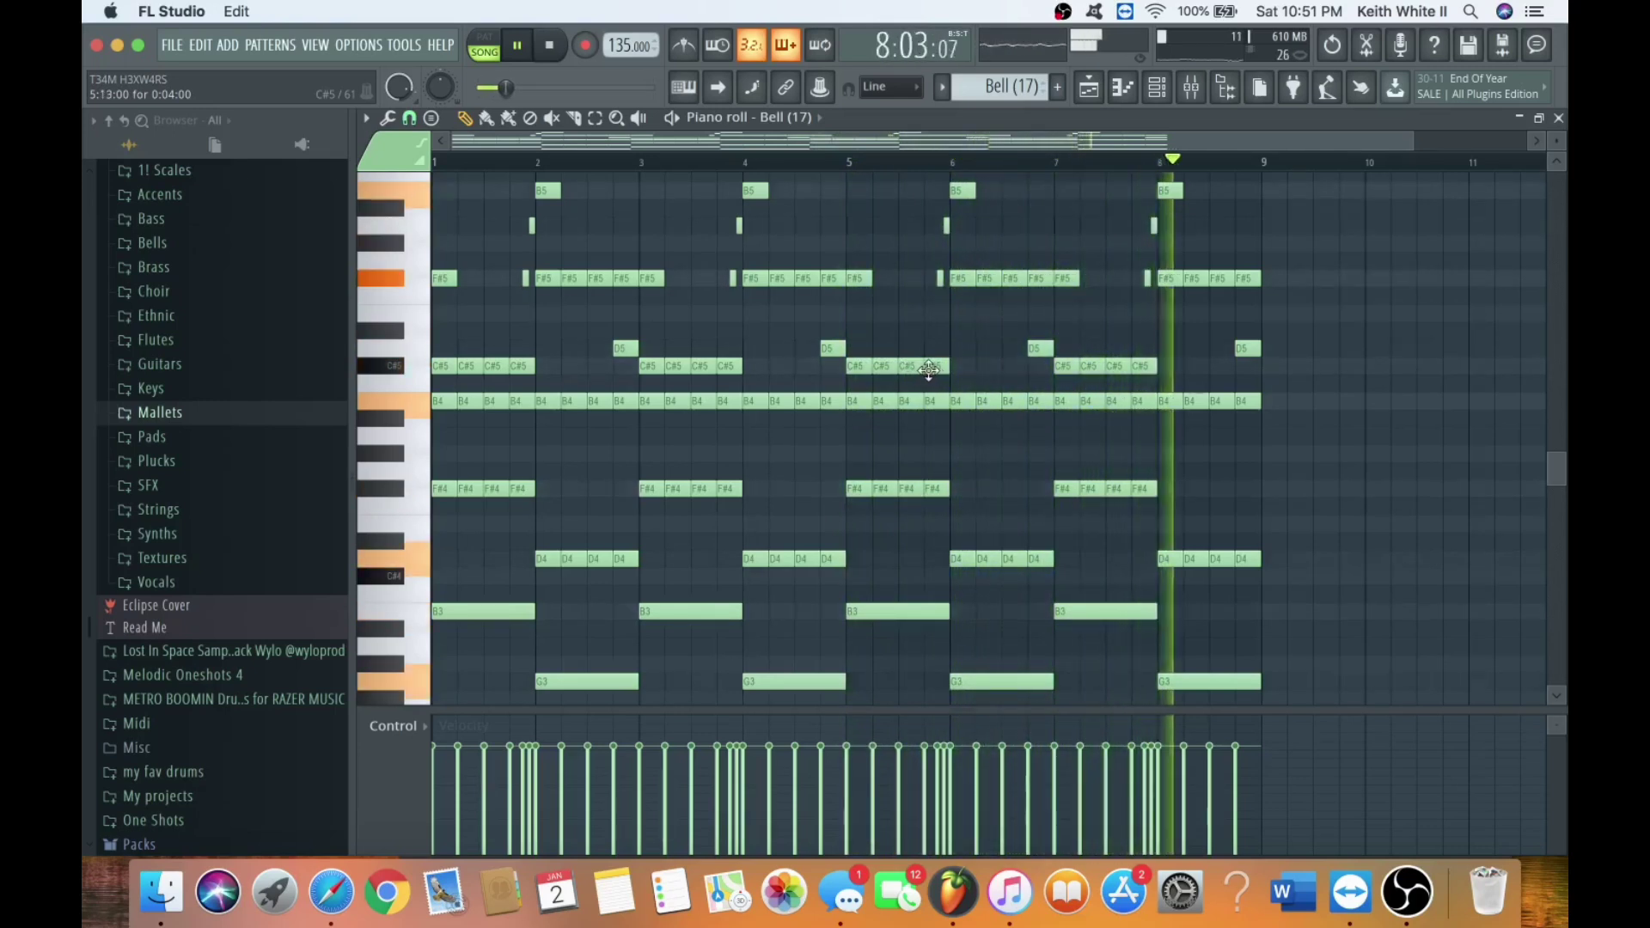
key("space")
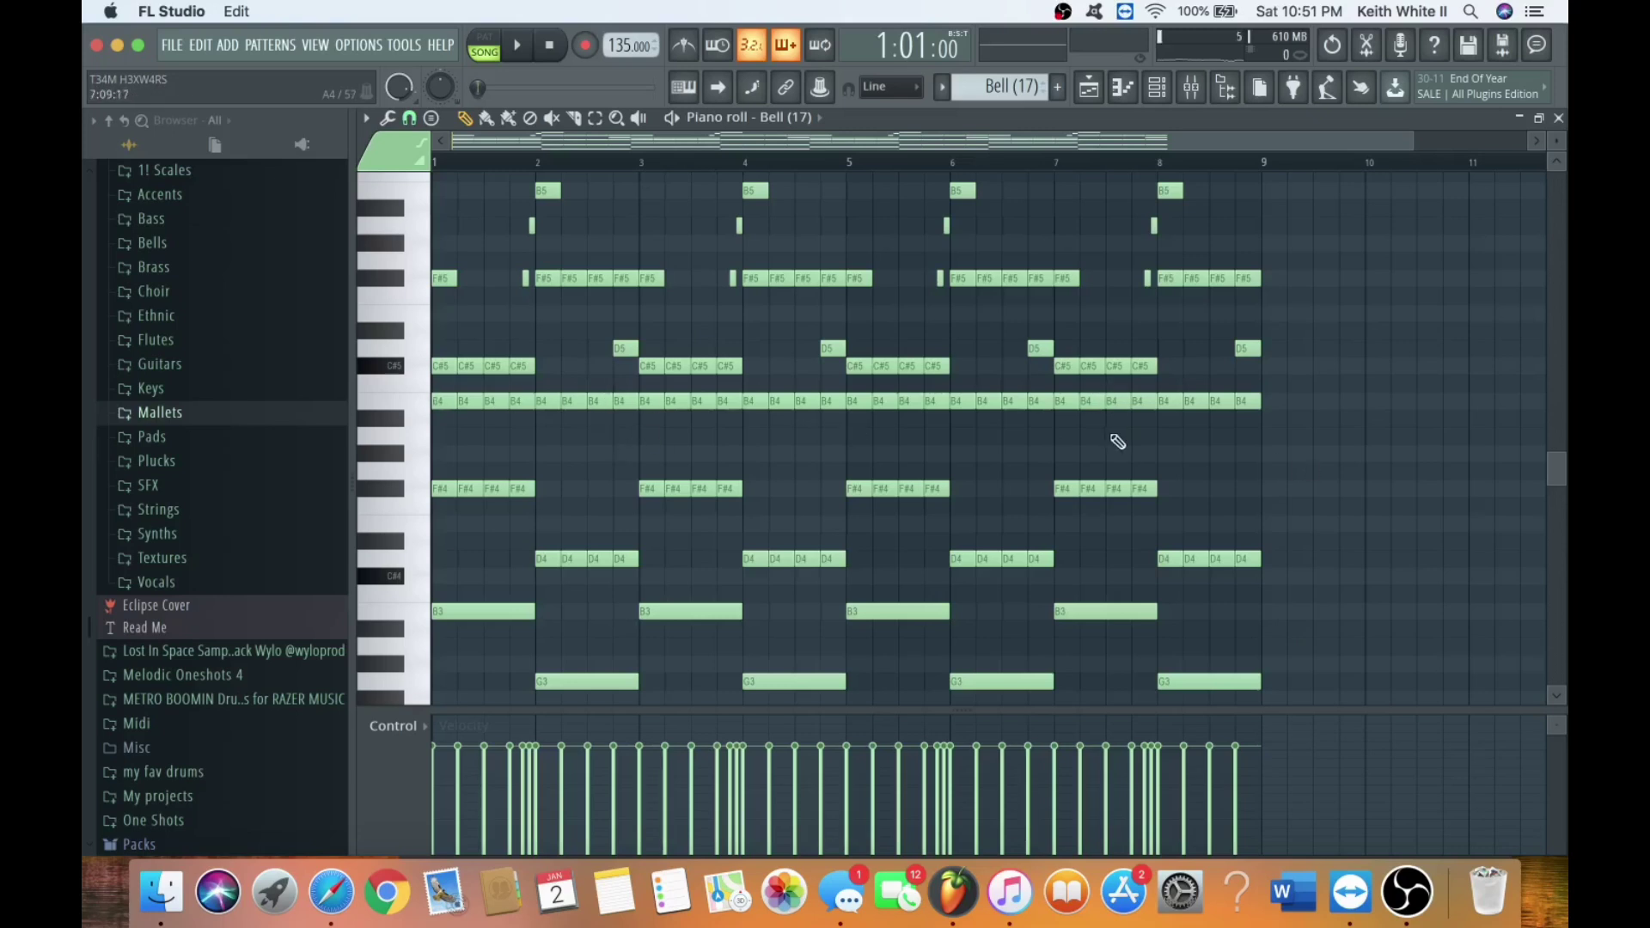
Examine the Bell (17) melody, chord and bass notes across all eight bars of the piano roll.
mouse_move(1414, 143)
left_mouse_down()
mouse_move(1312, 185)
mouse_move(1217, 277)
left_mouse_up()
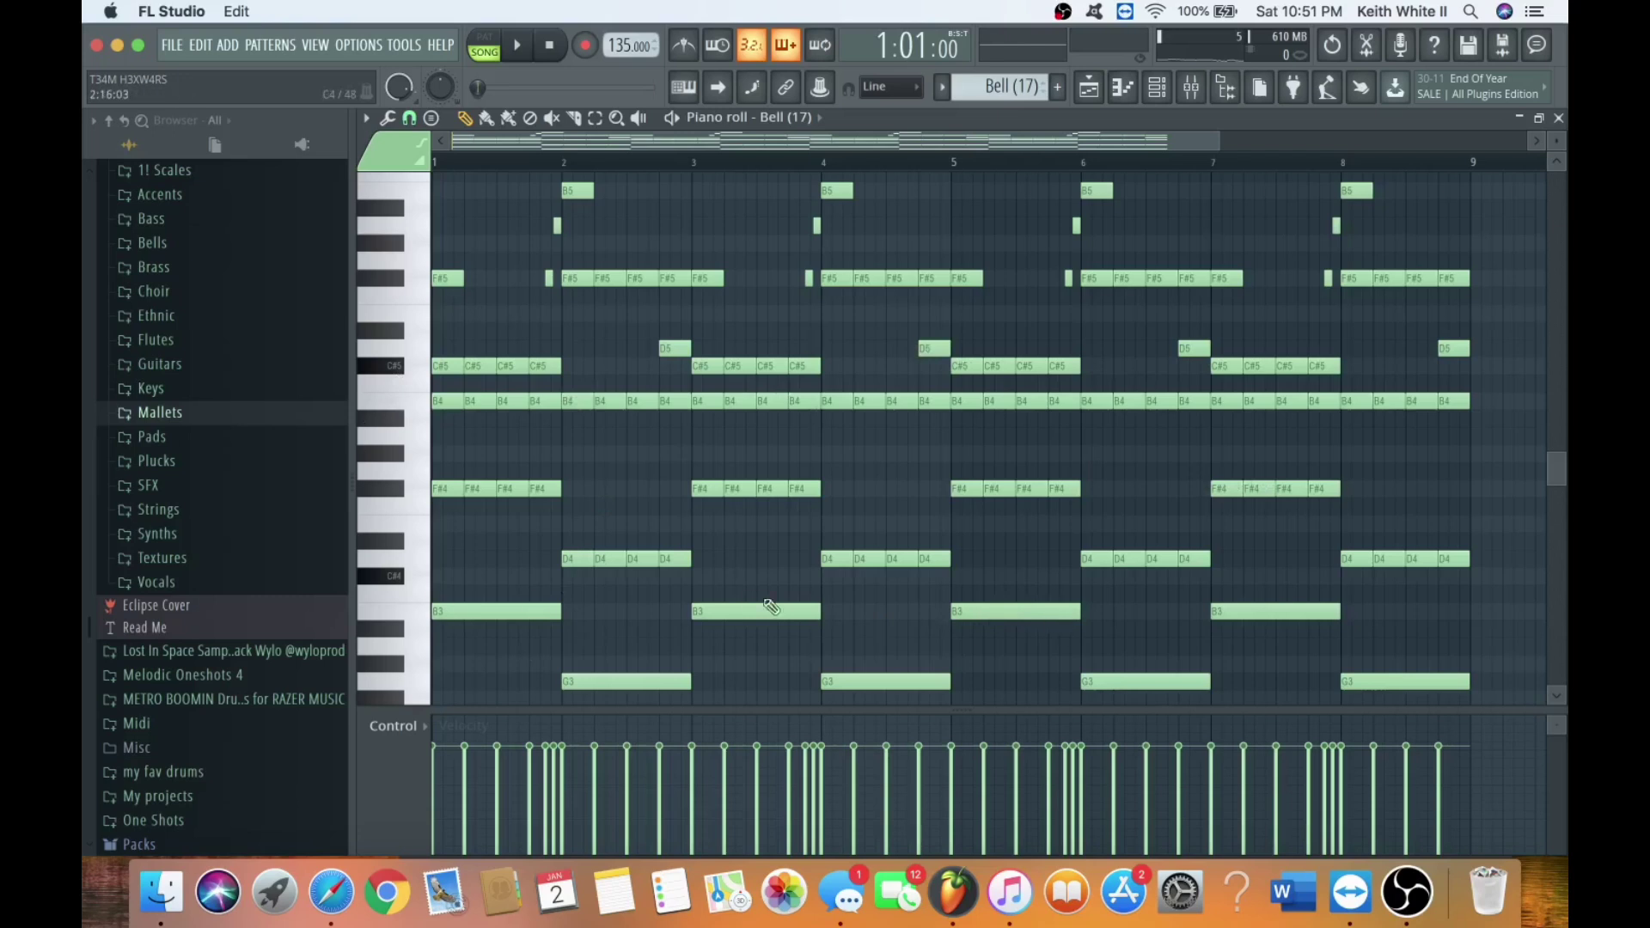
scroll(590, 393, "up", 5)
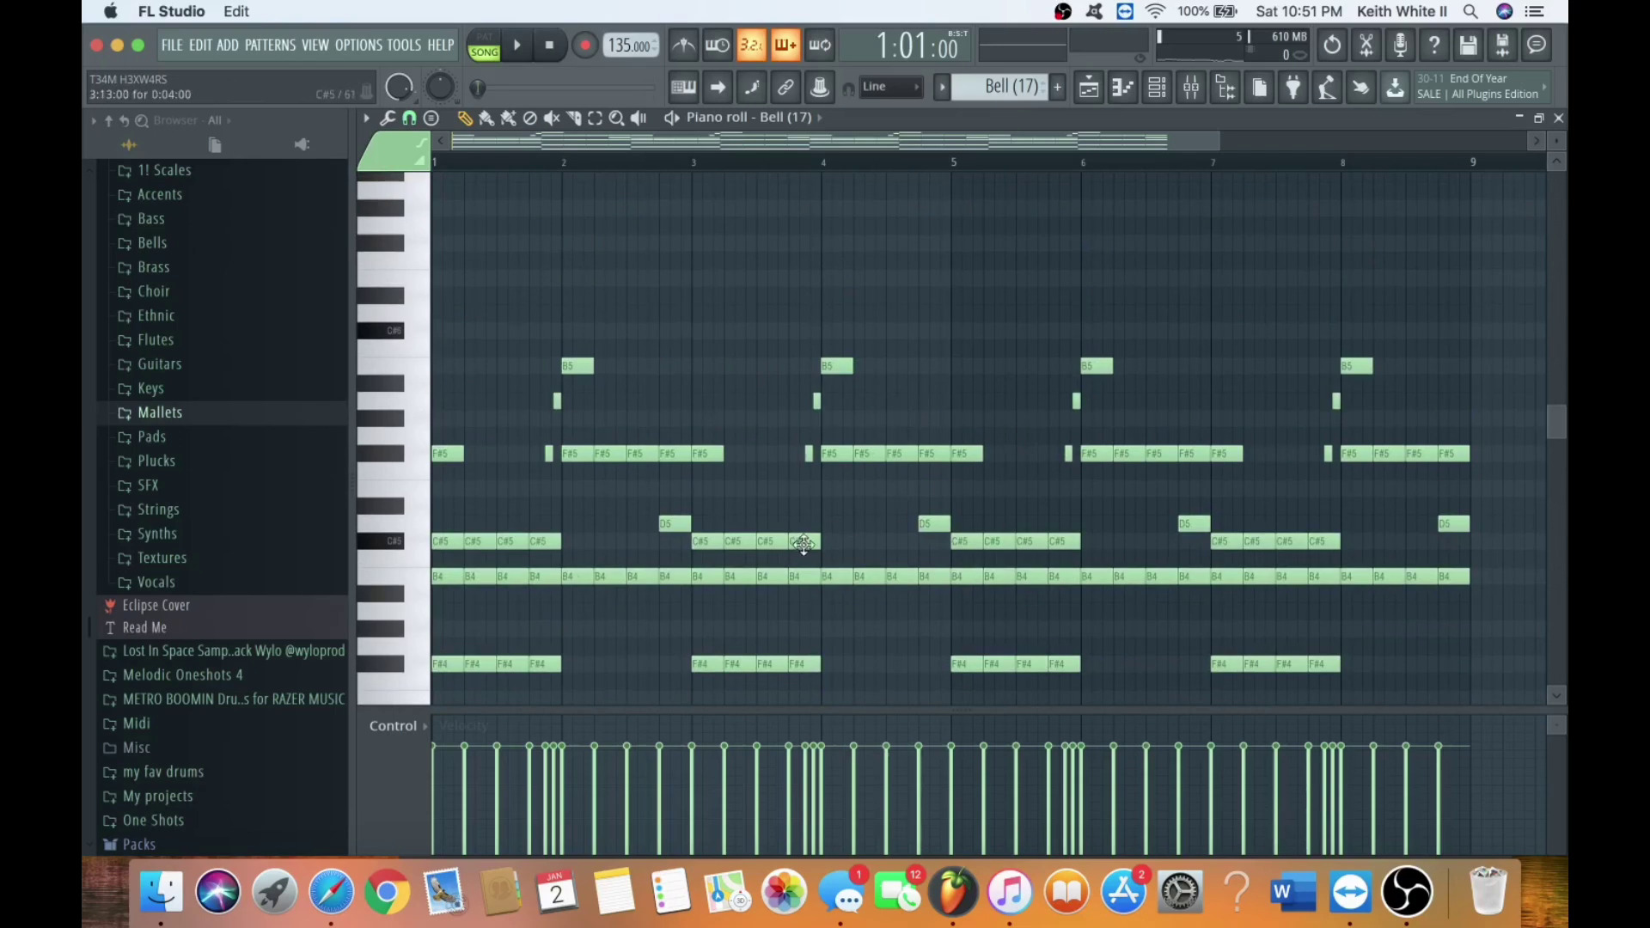
scroll(806, 542, "down", 3)
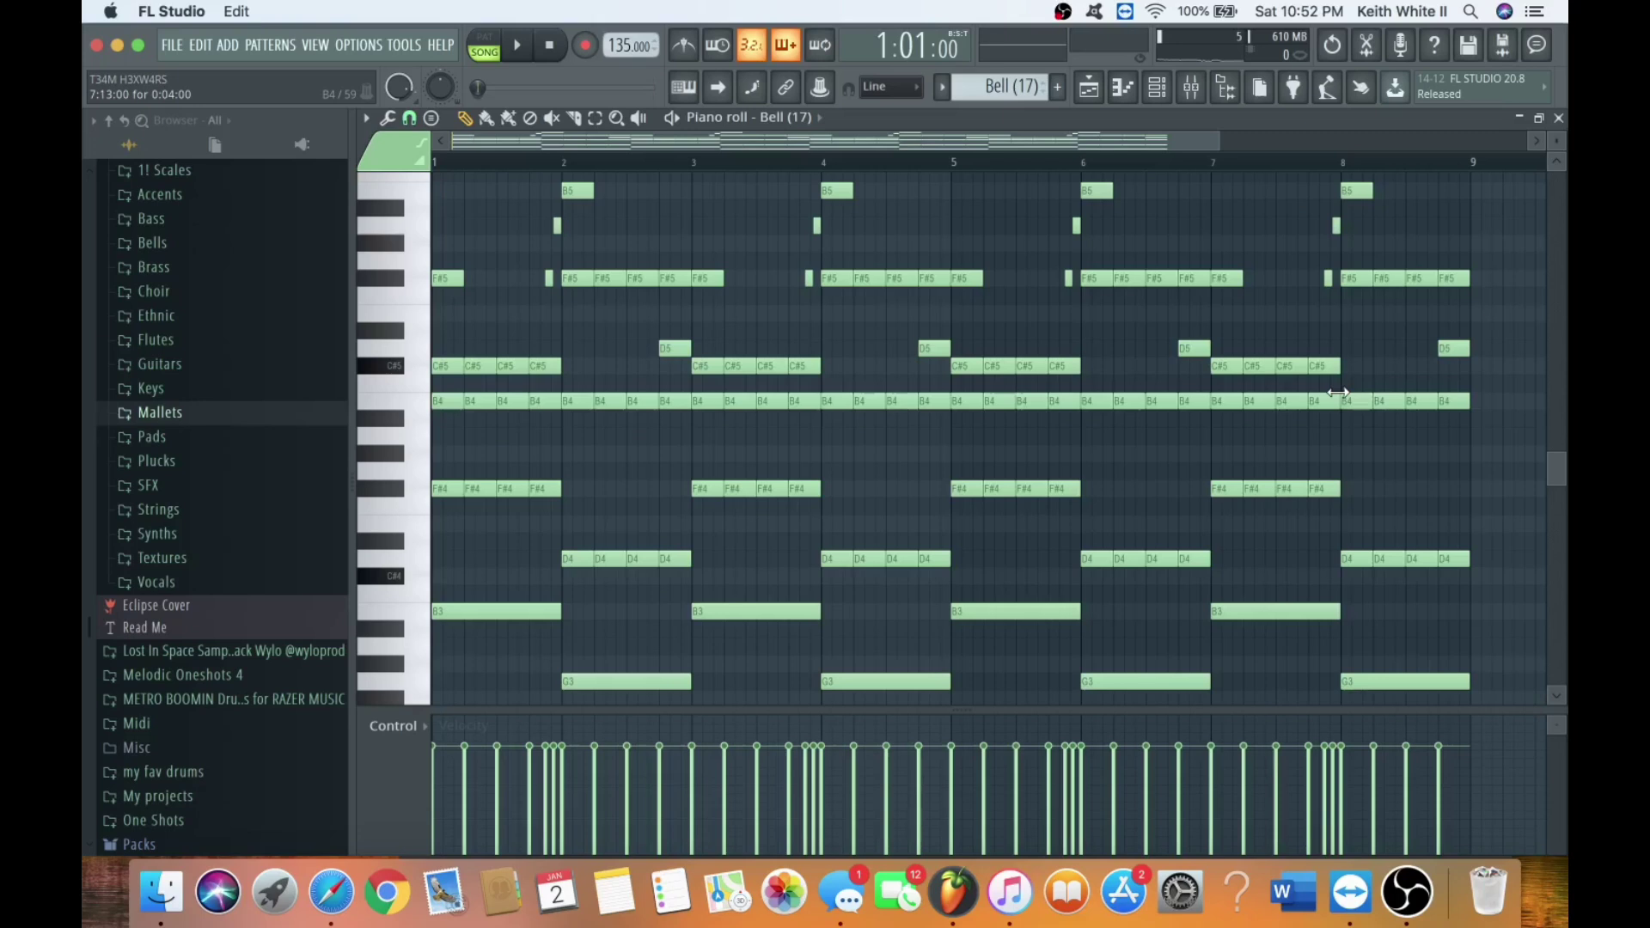
scroll(954, 600, "down", 3)
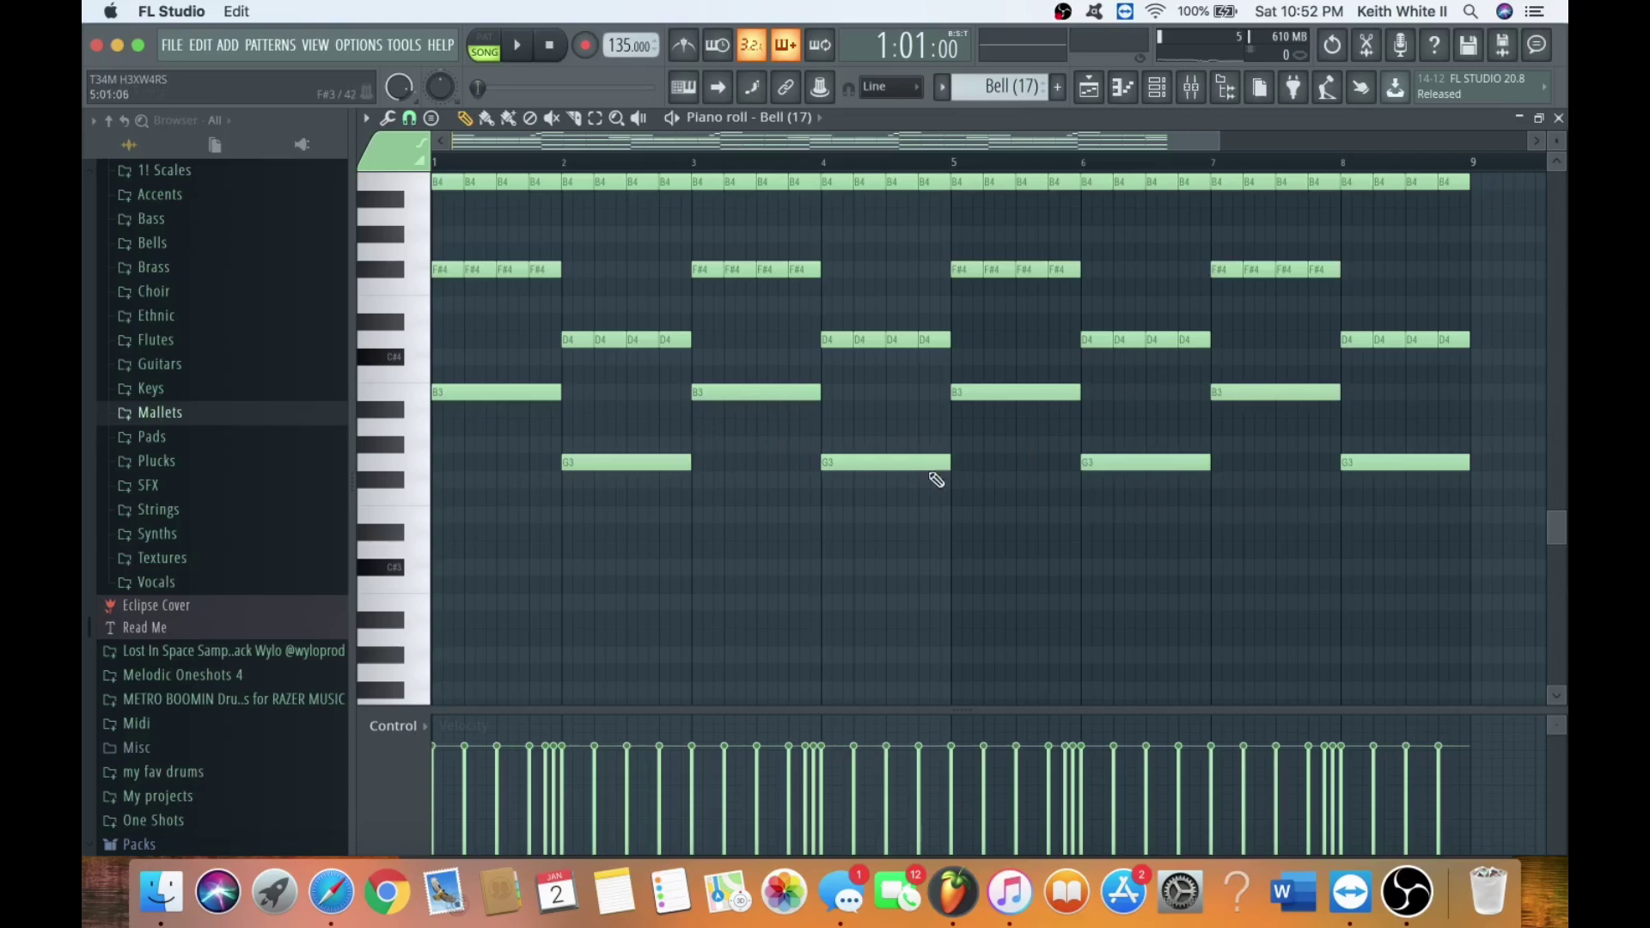
scroll(833, 479, "up", 5)
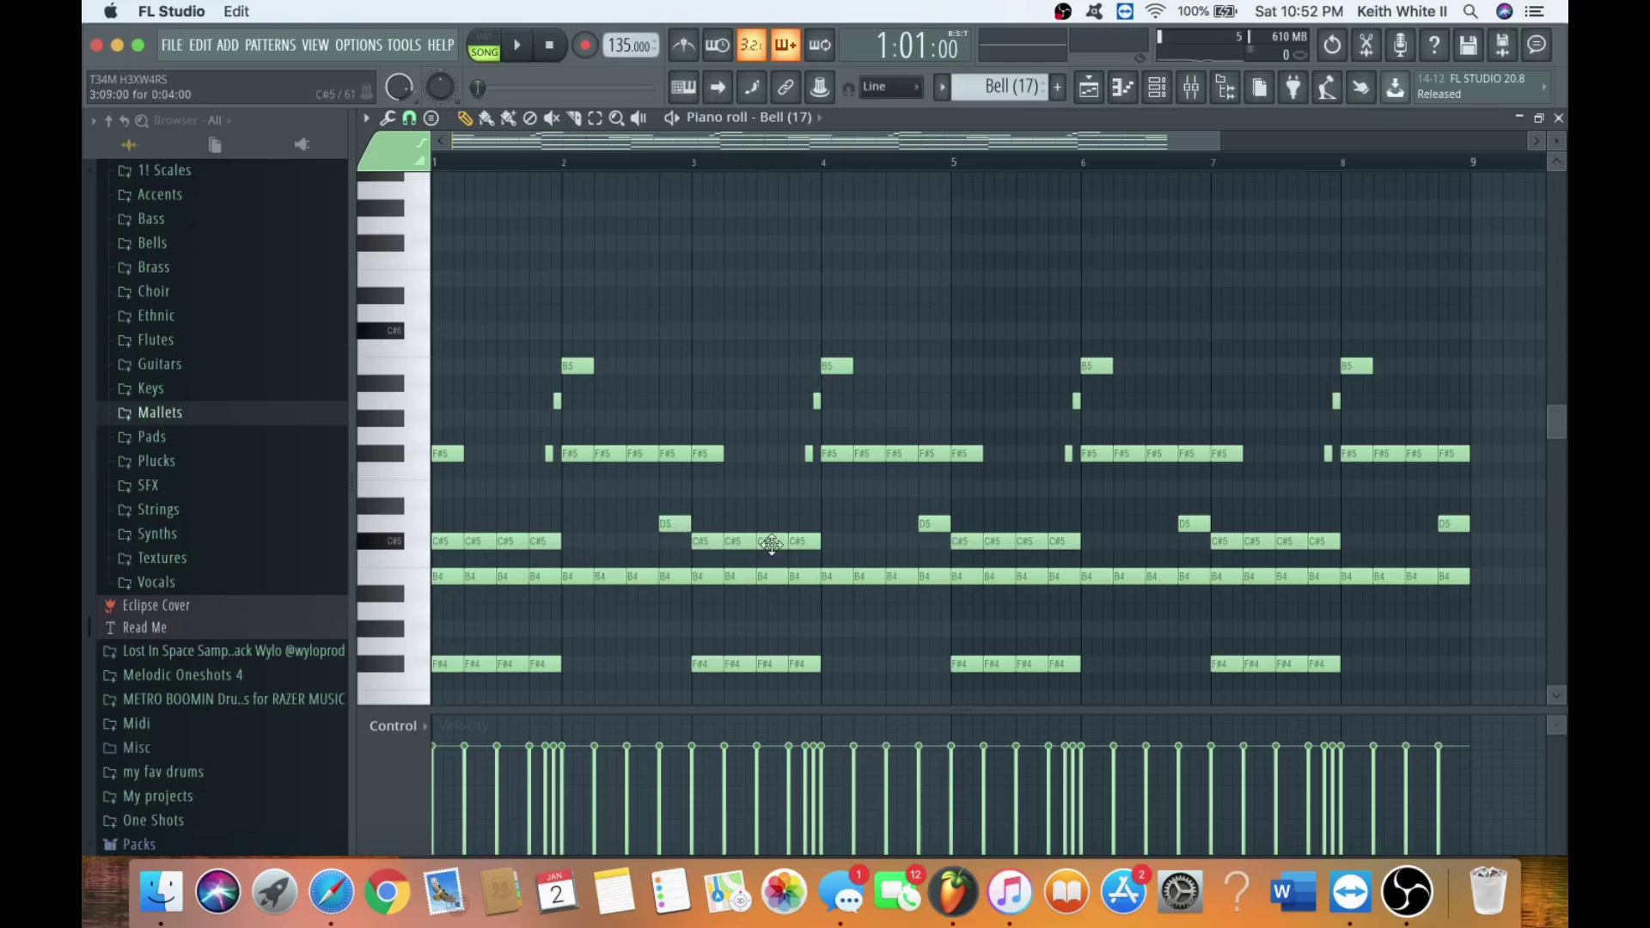
scroll(1137, 194, "down", 3)
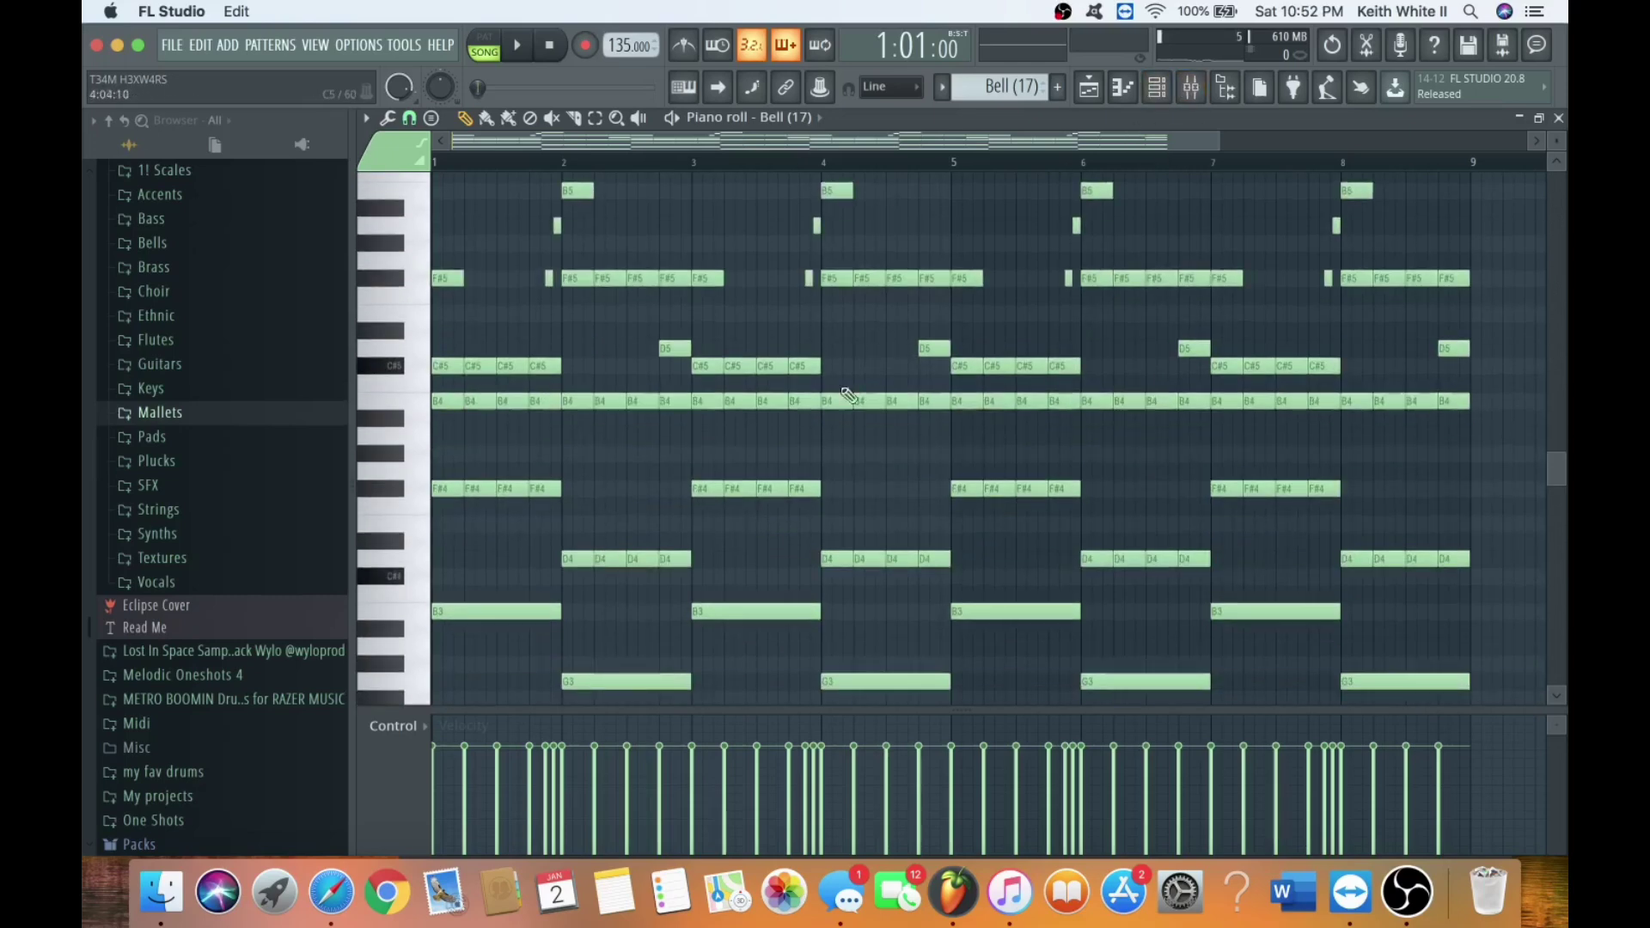
Re-enable all four effects on Insert 1 and review the EffectRack and Fruity parametric EQ 2 settings.
left_click(1191, 87)
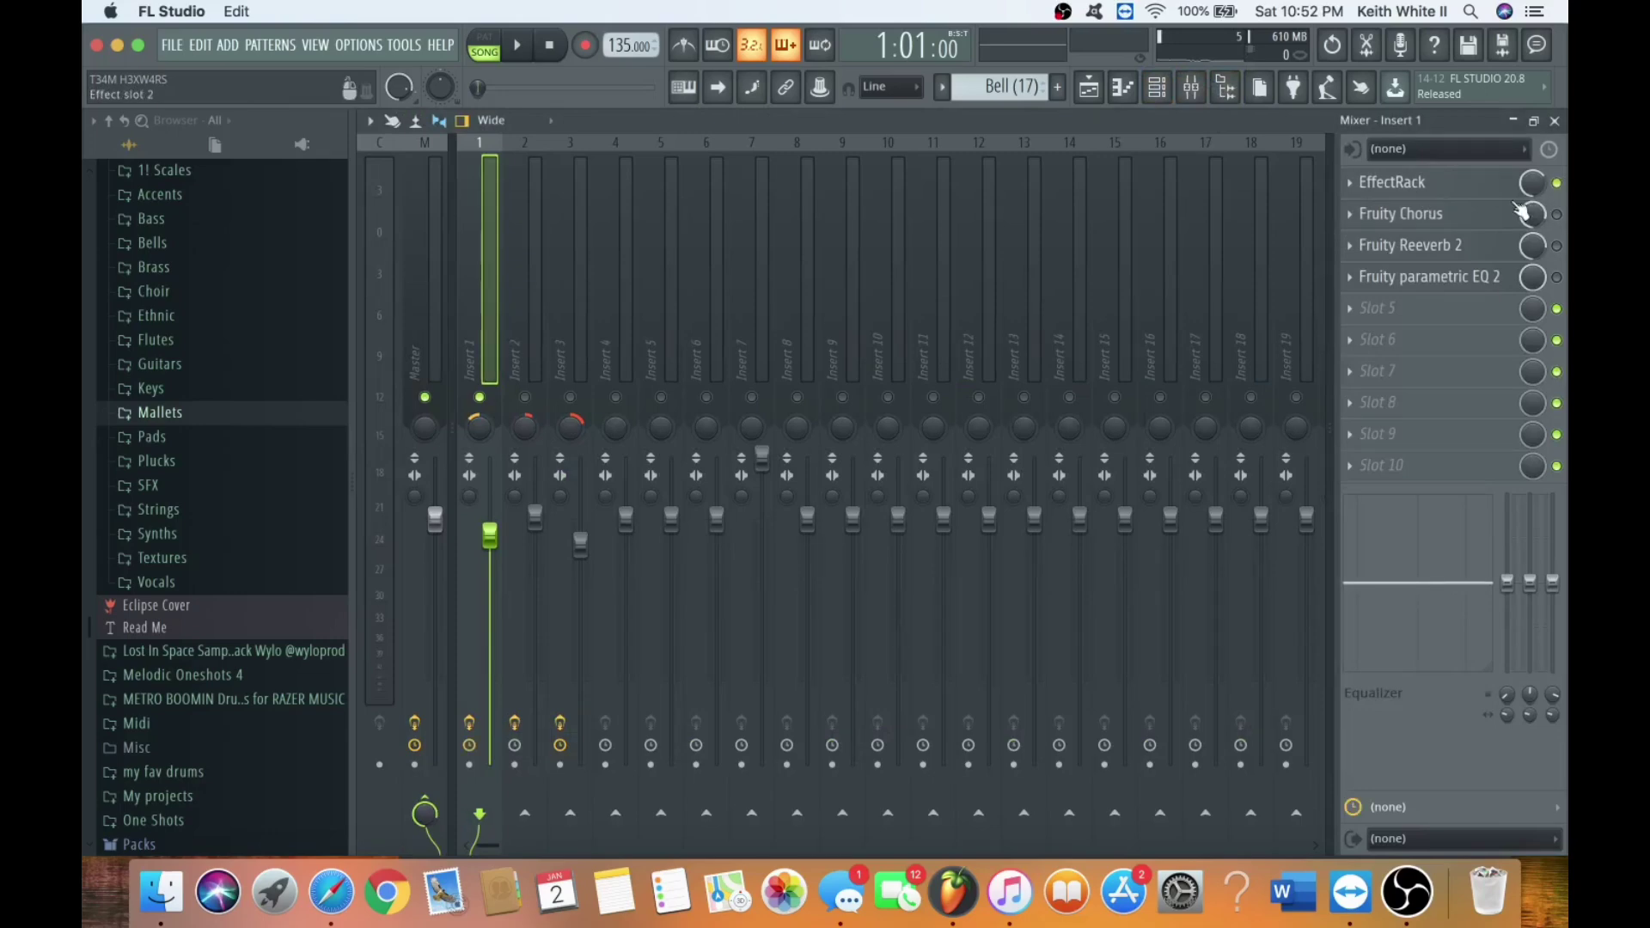
left_click(1477, 191)
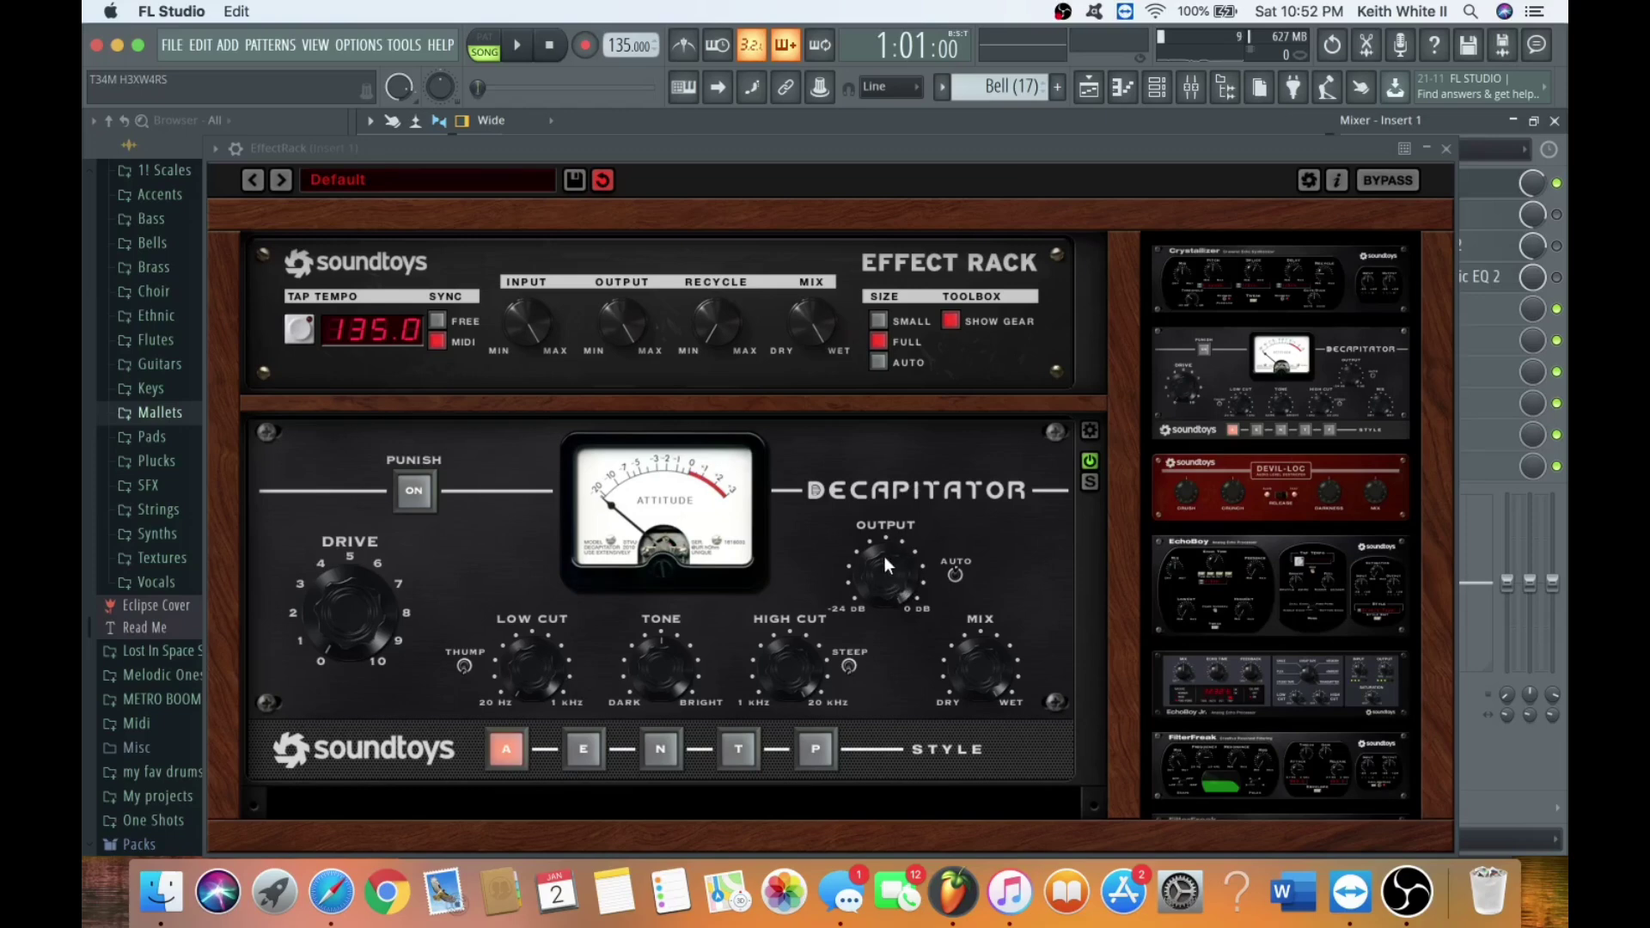
left_click(1447, 150)
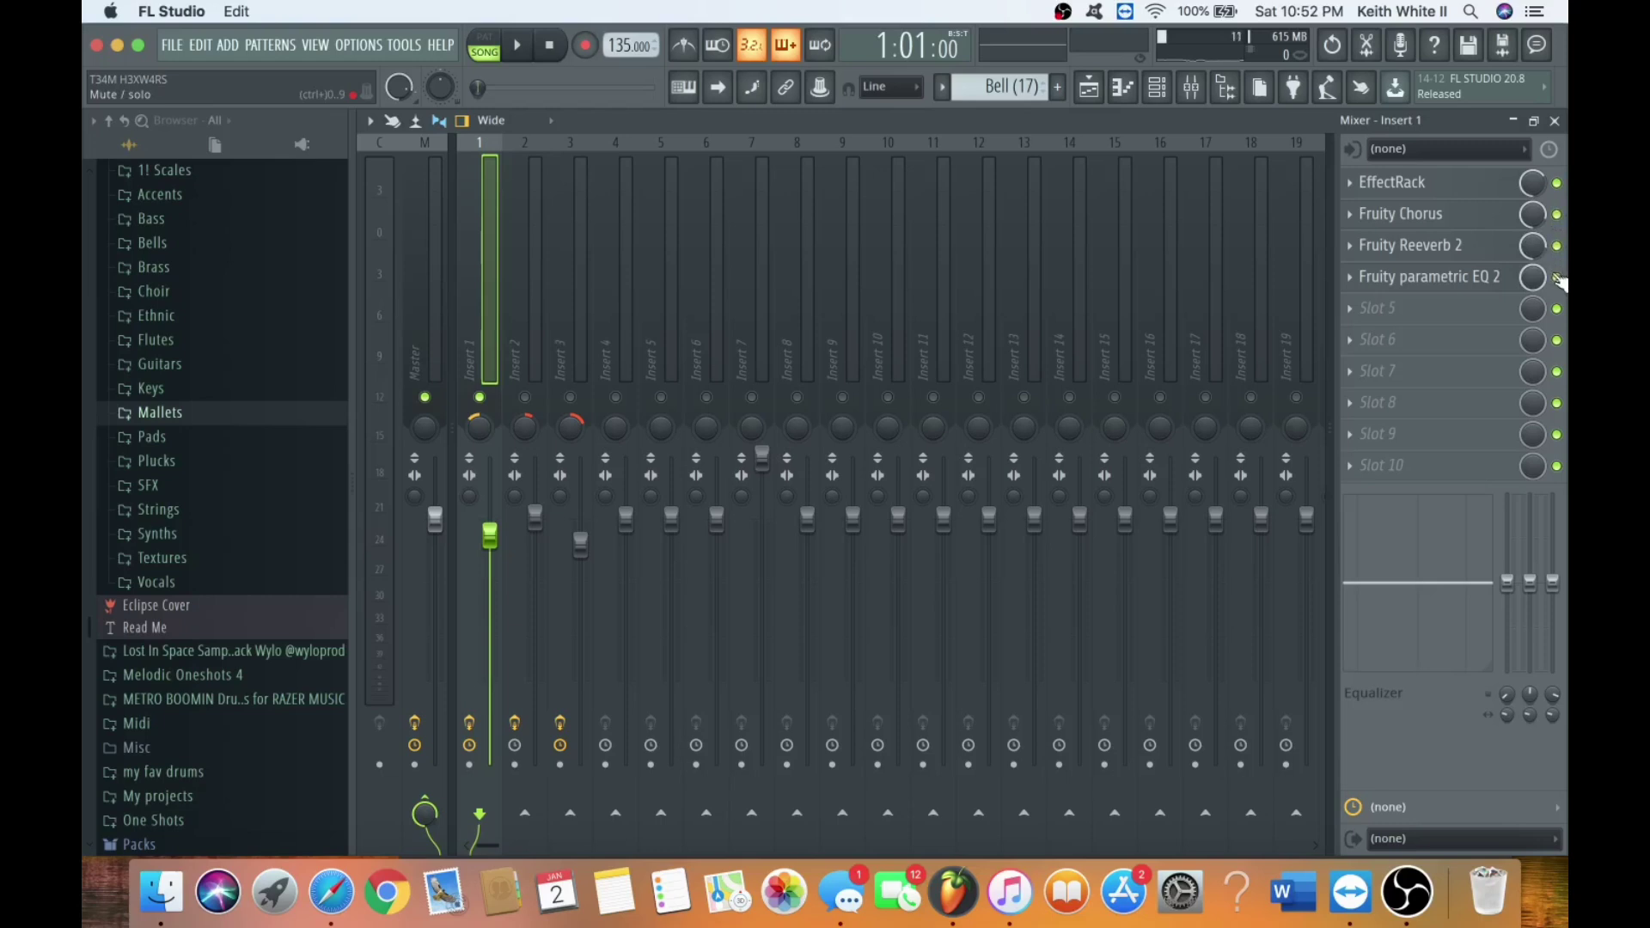
left_click(1503, 277)
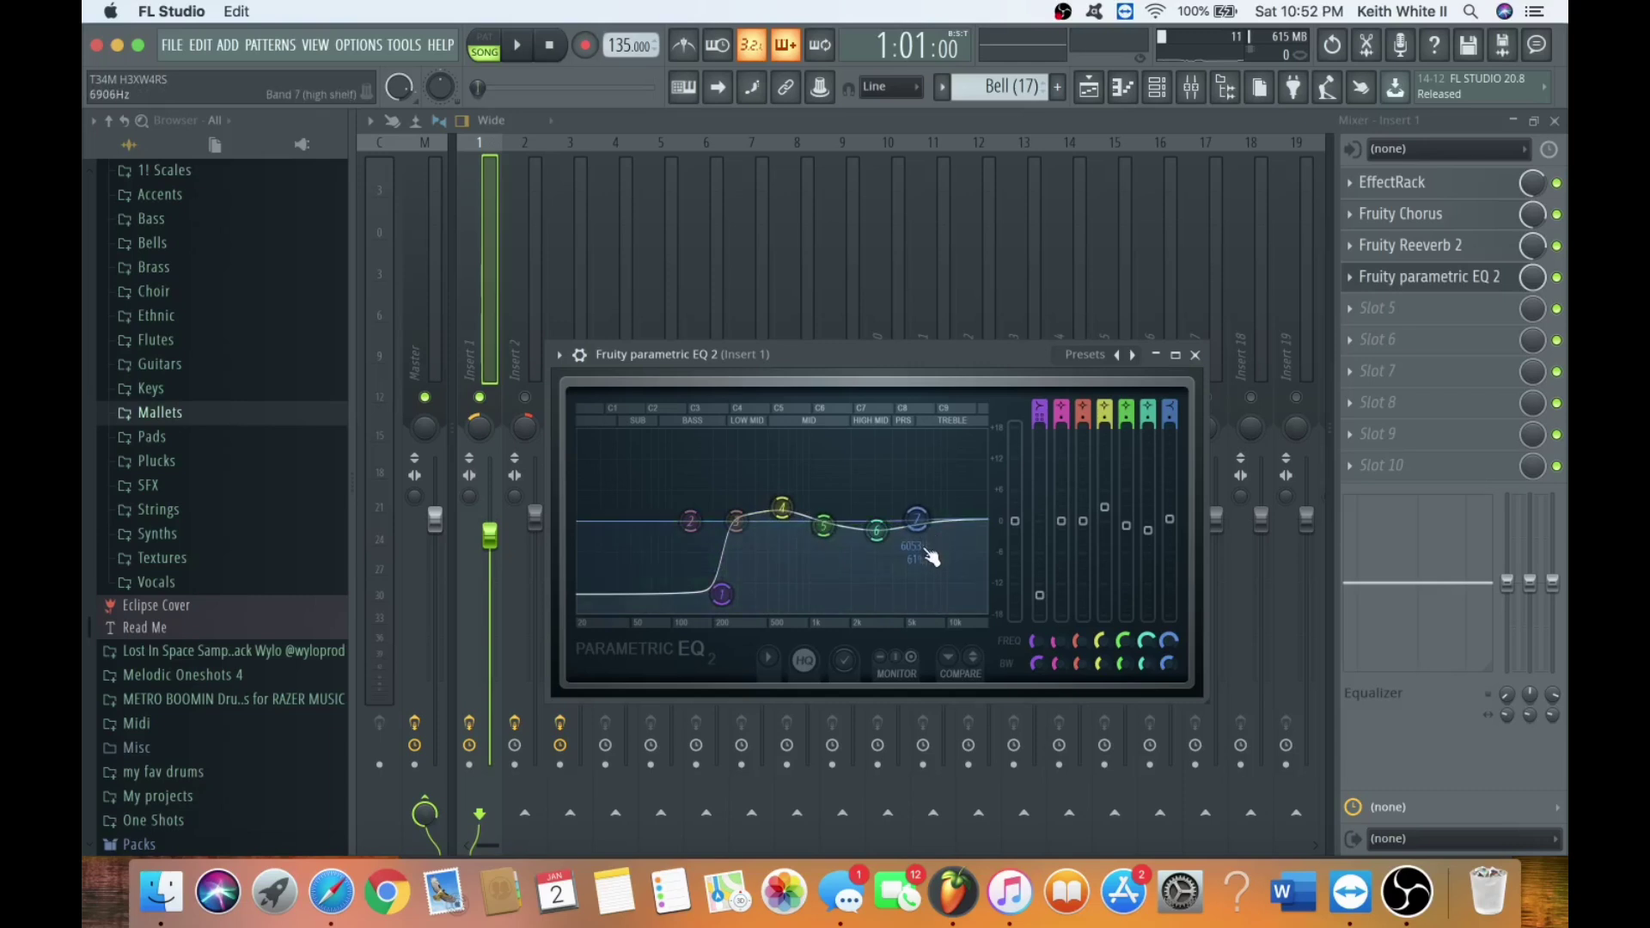
left_click(1194, 355)
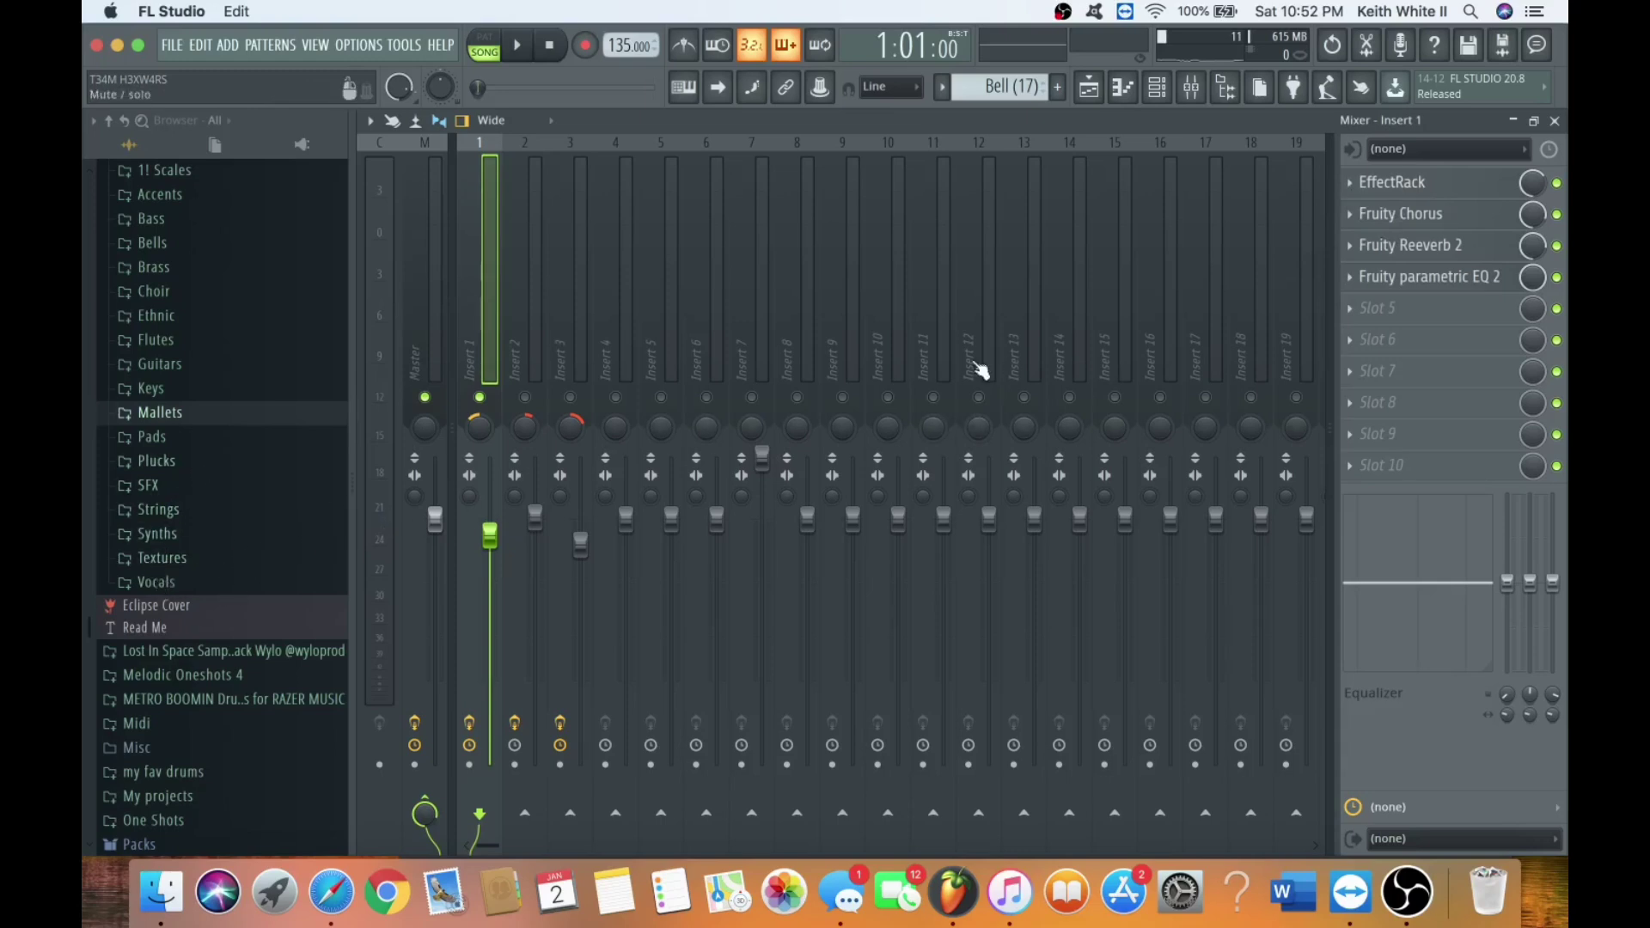
left_click(1401, 184)
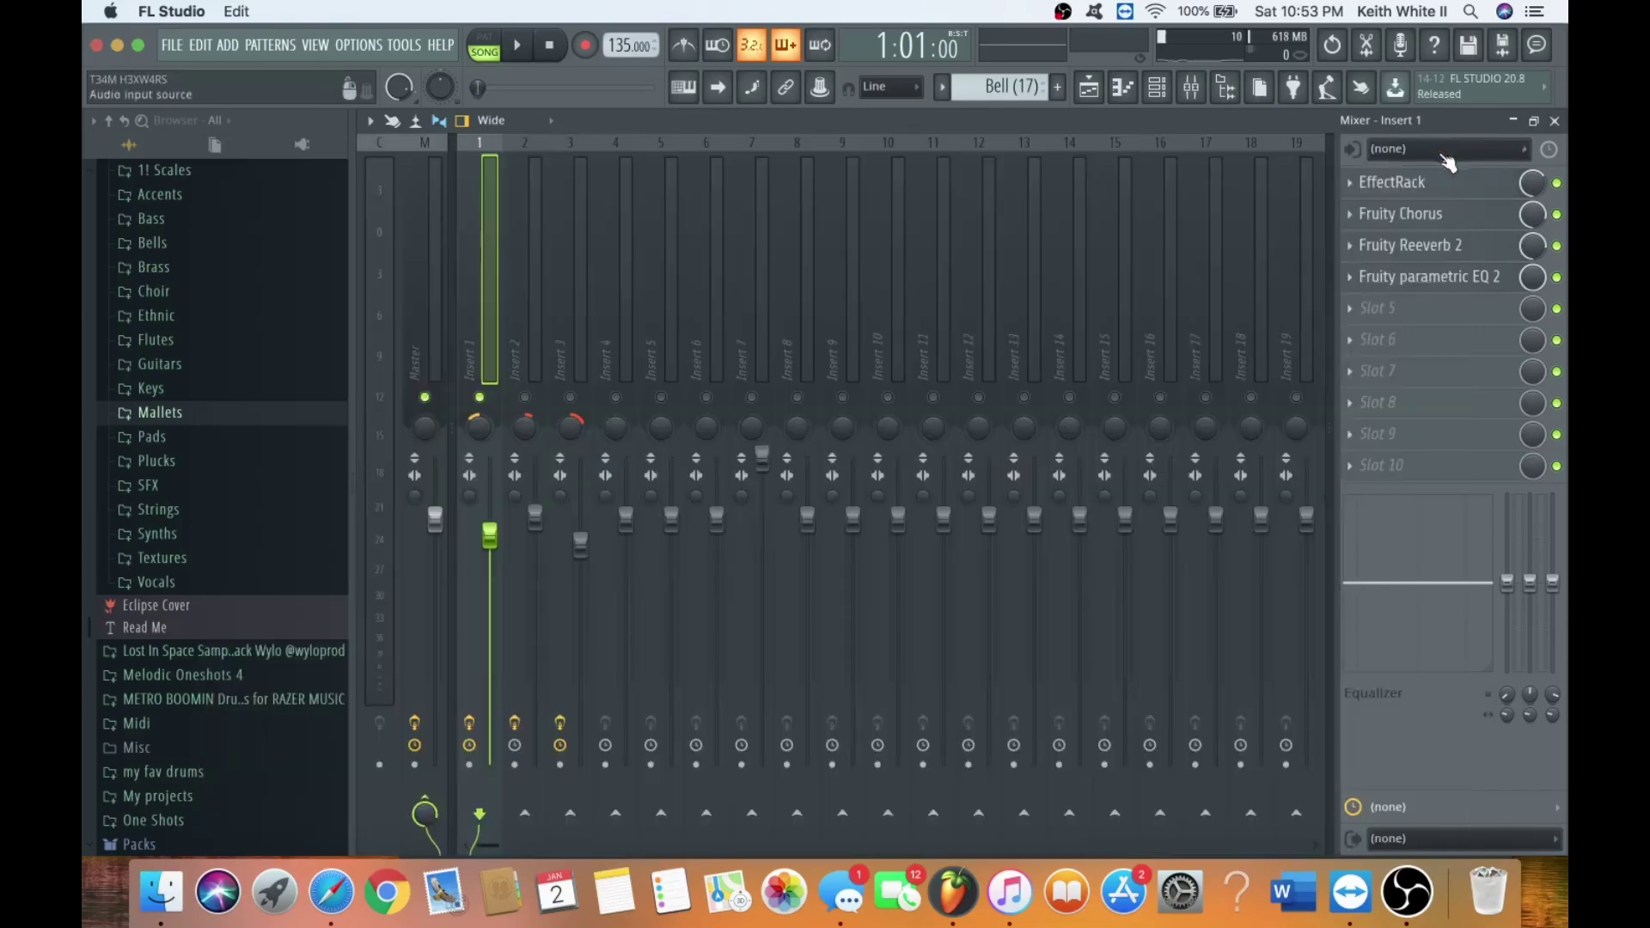
left_click(1447, 148)
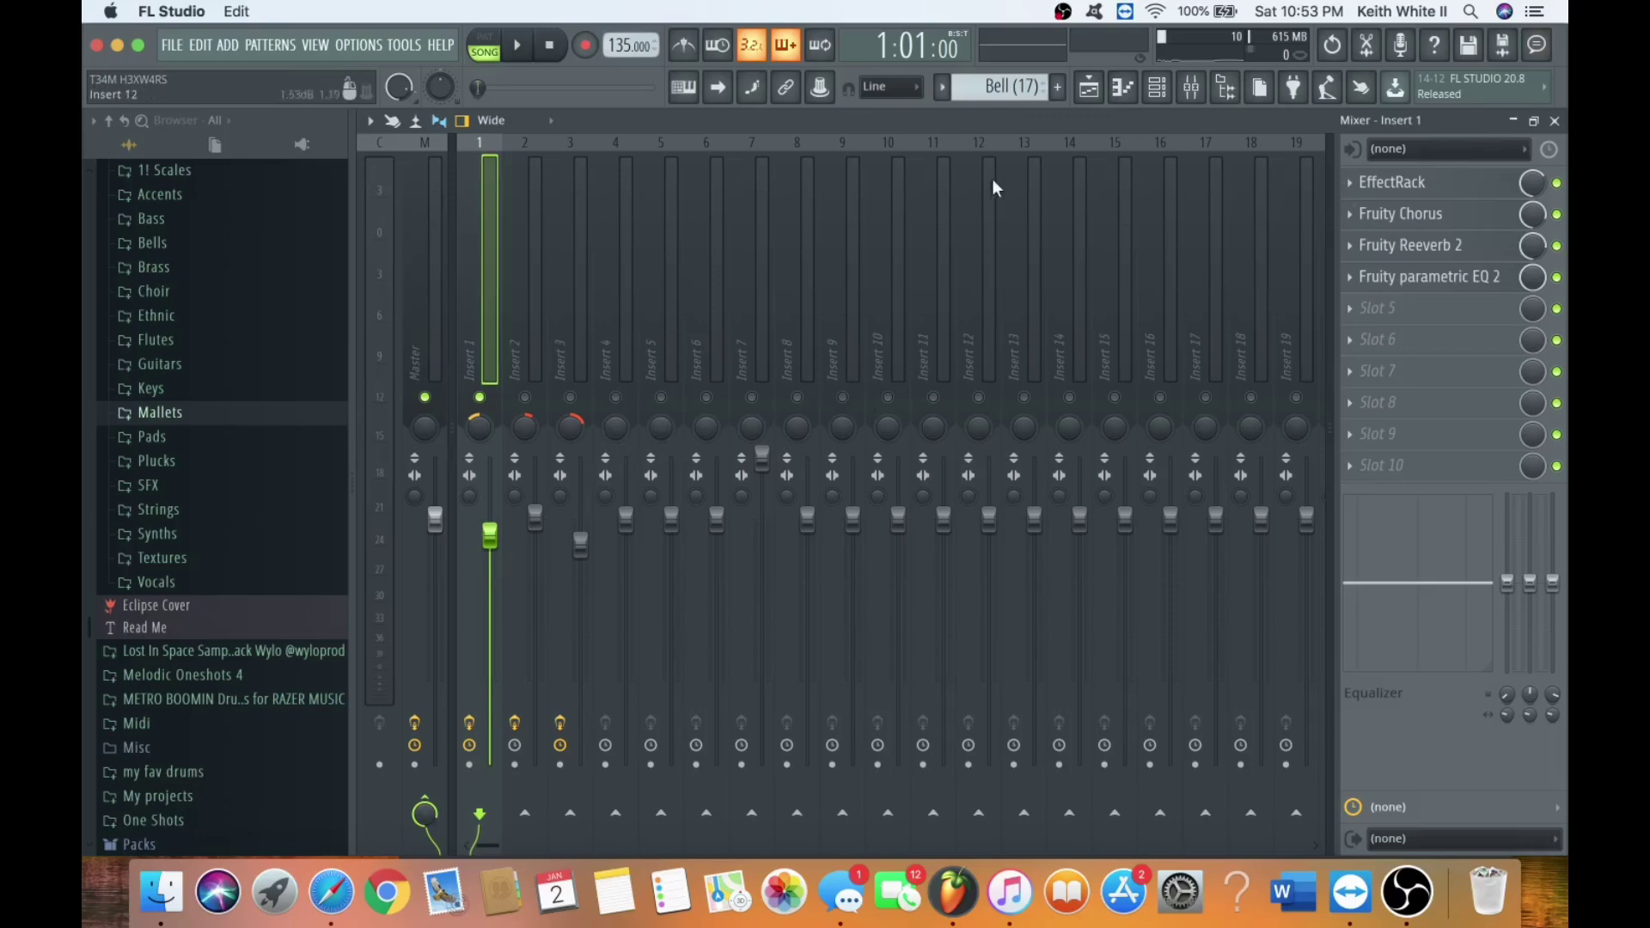
Reopen the Bell (17) notes in the piano roll and play them back with the effects on.
left_click(1157, 86)
left_click(895, 317)
key("space")
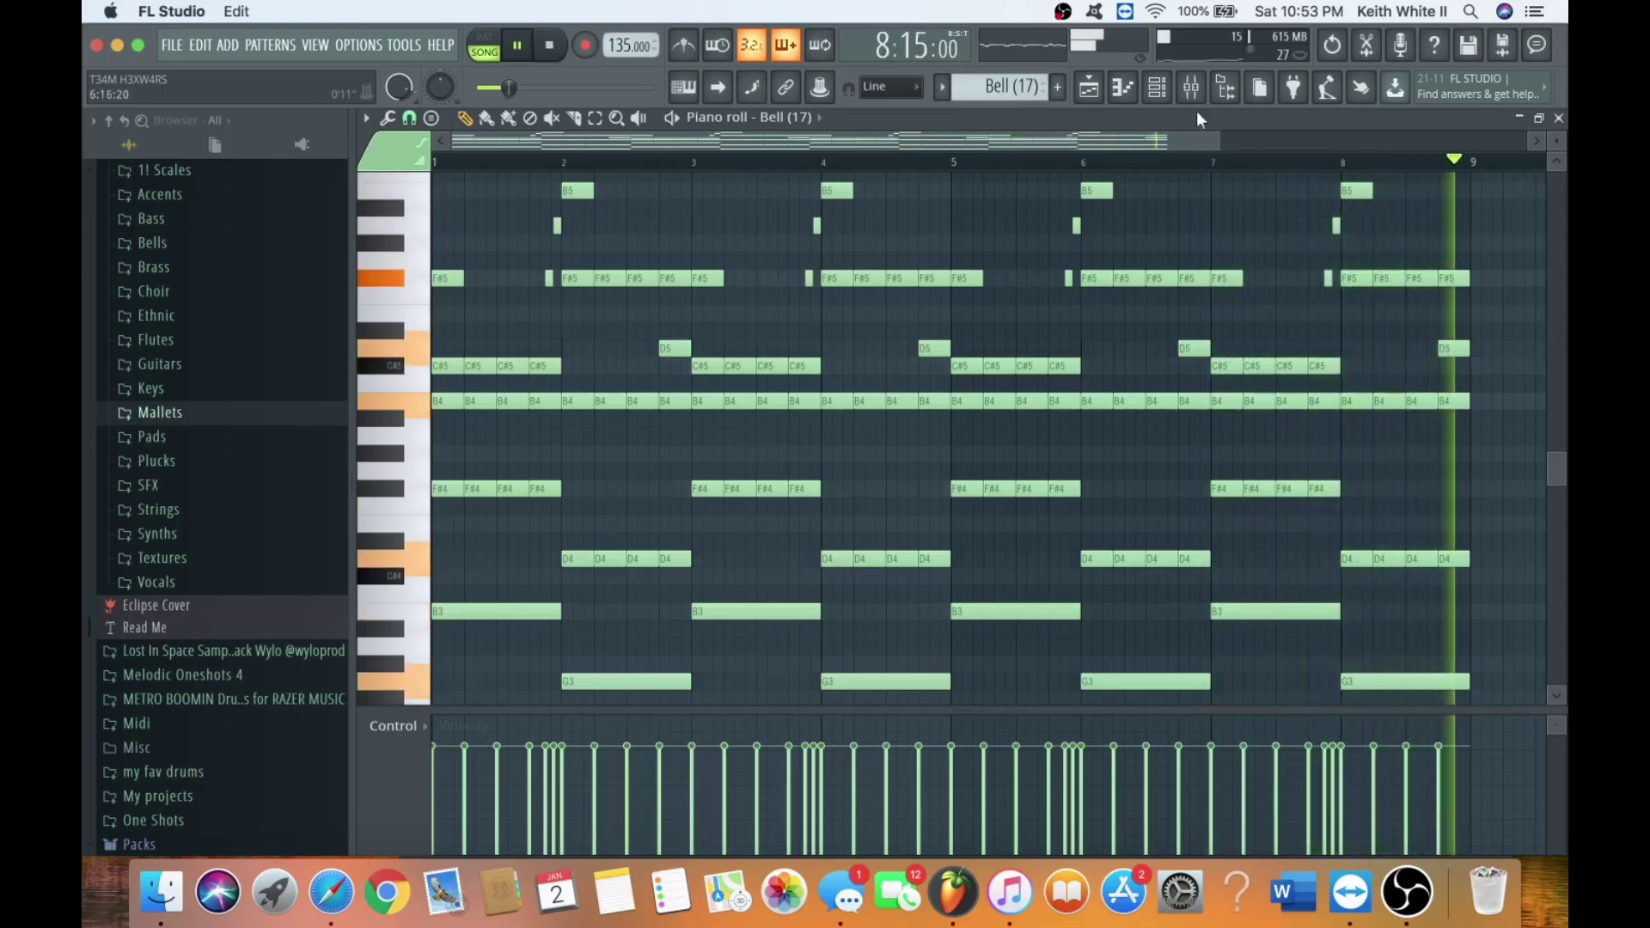
key("space")
Solo mixer Insert 3 and examine the Mallet (13) pattern's notes in the piano roll.
key("F9")
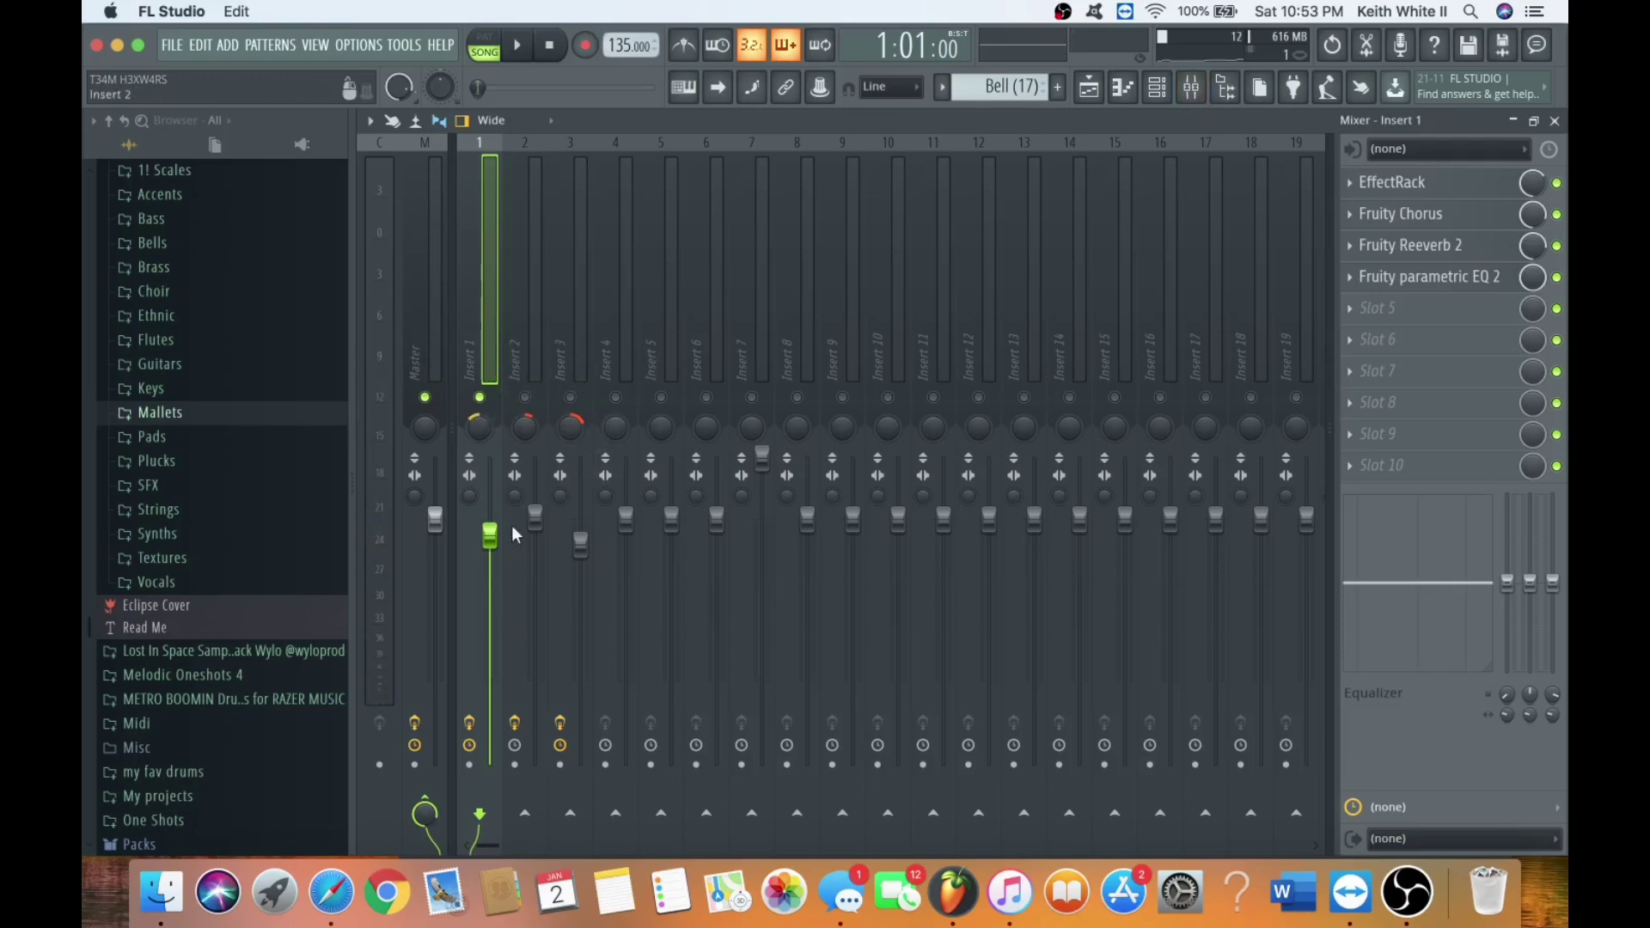
left_click(570, 397)
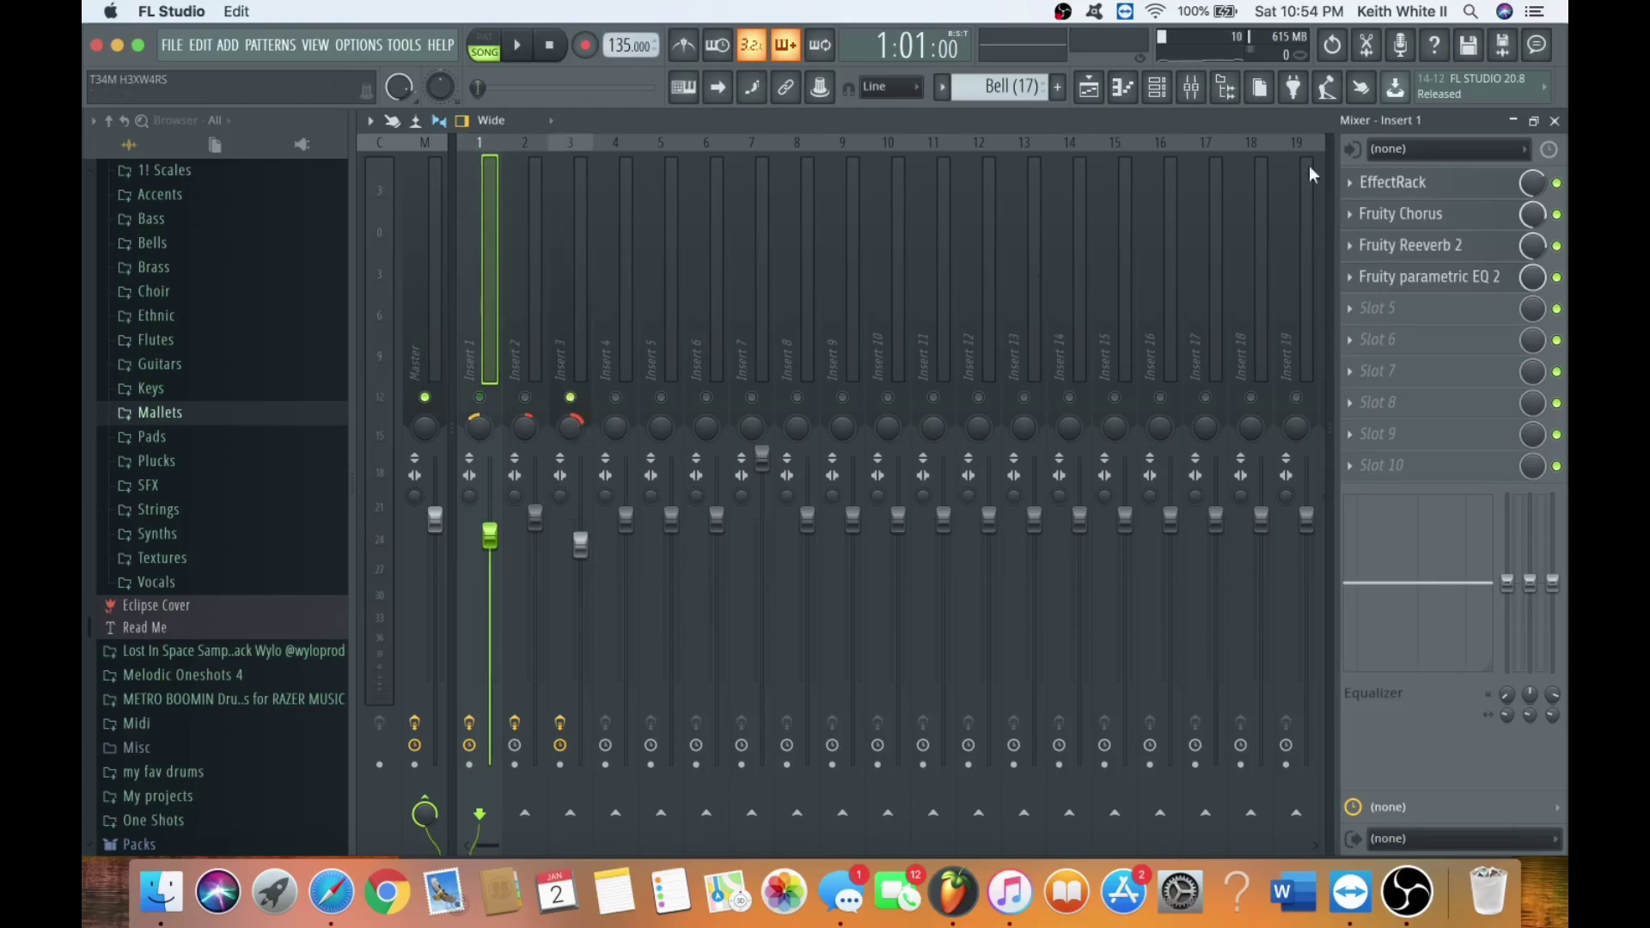
left_click(1170, 91)
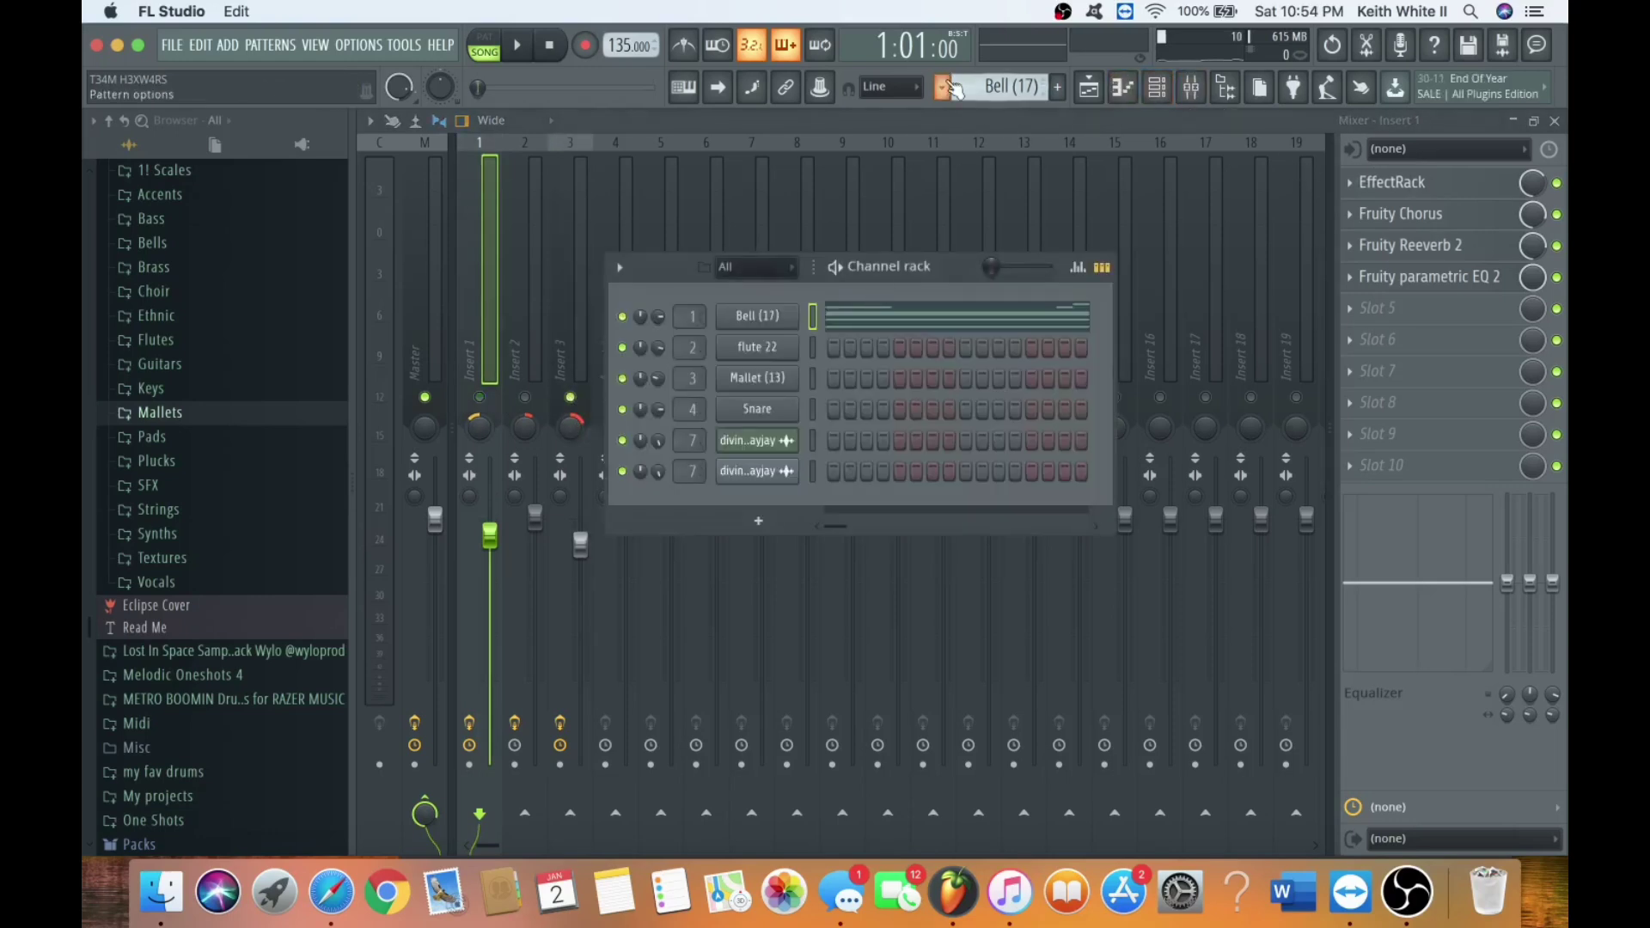
left_click(942, 87)
left_click(976, 154)
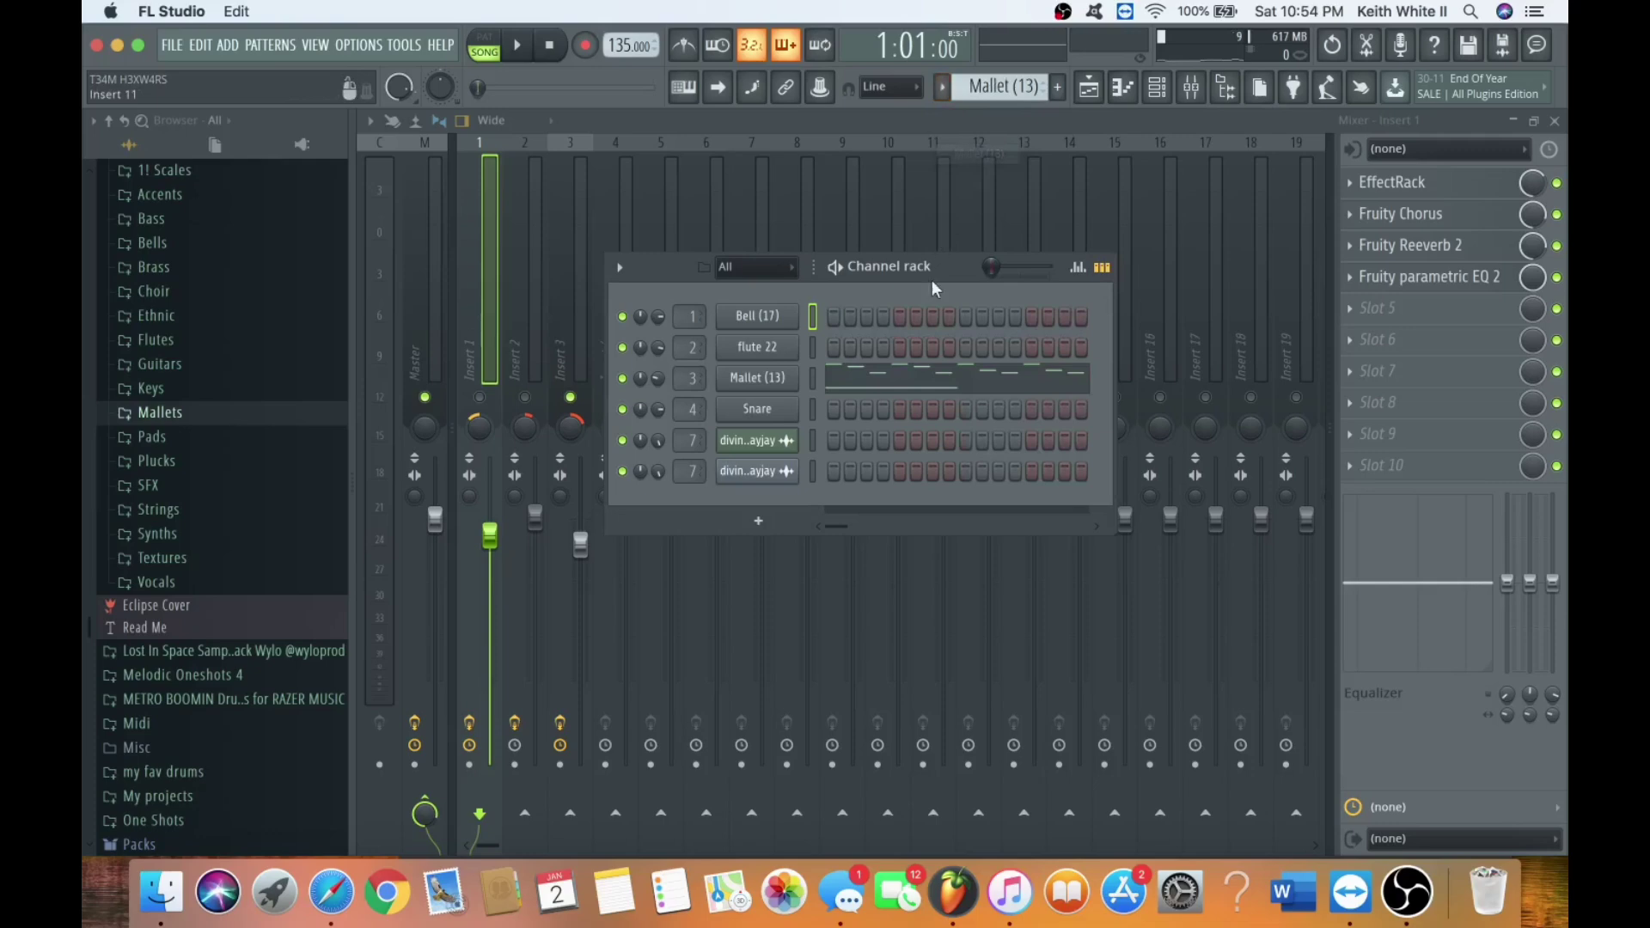
left_click(952, 382)
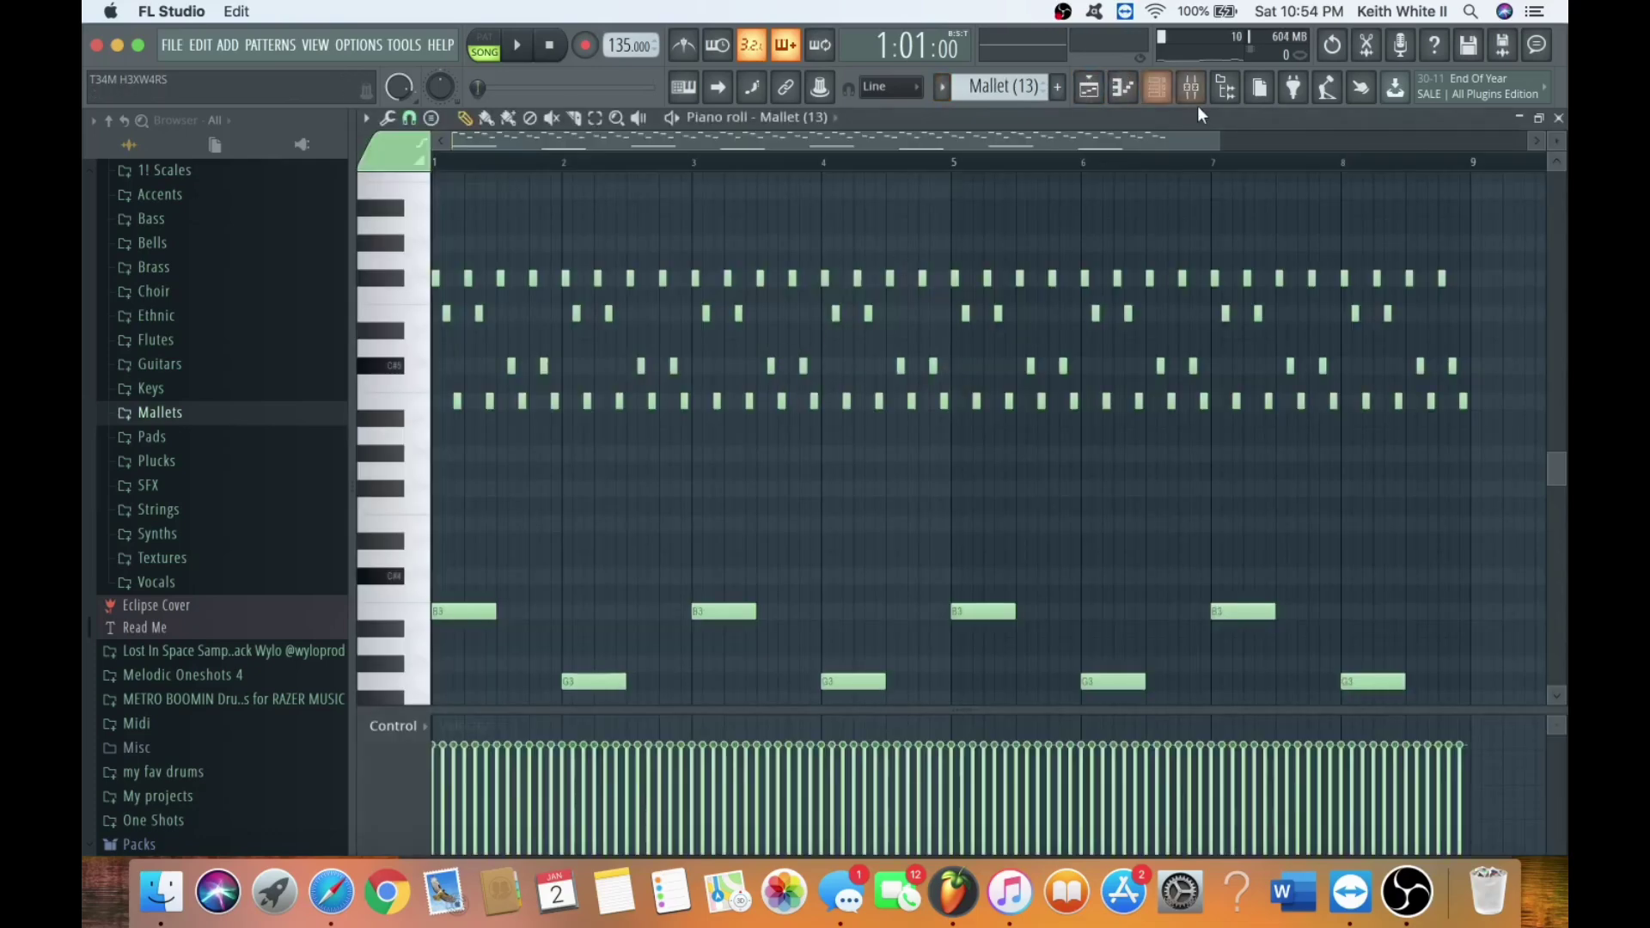
left_click_drag(1218, 135, 822, 136)
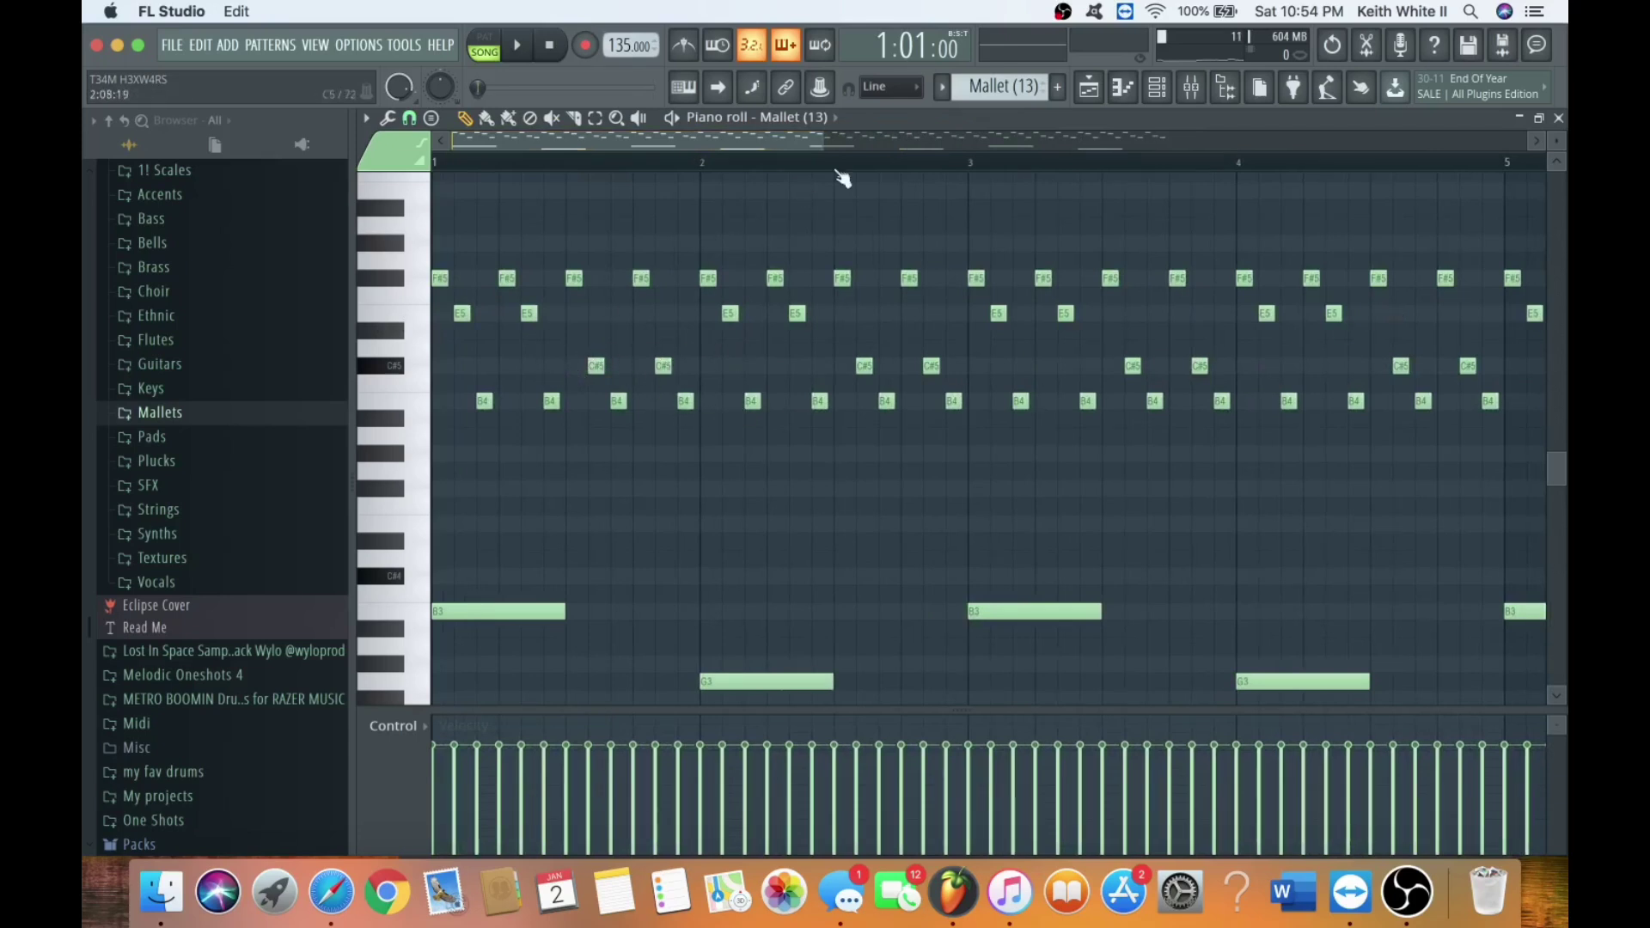
left_click_drag(784, 137, 534, 619)
left_click_drag(813, 138, 1328, 210)
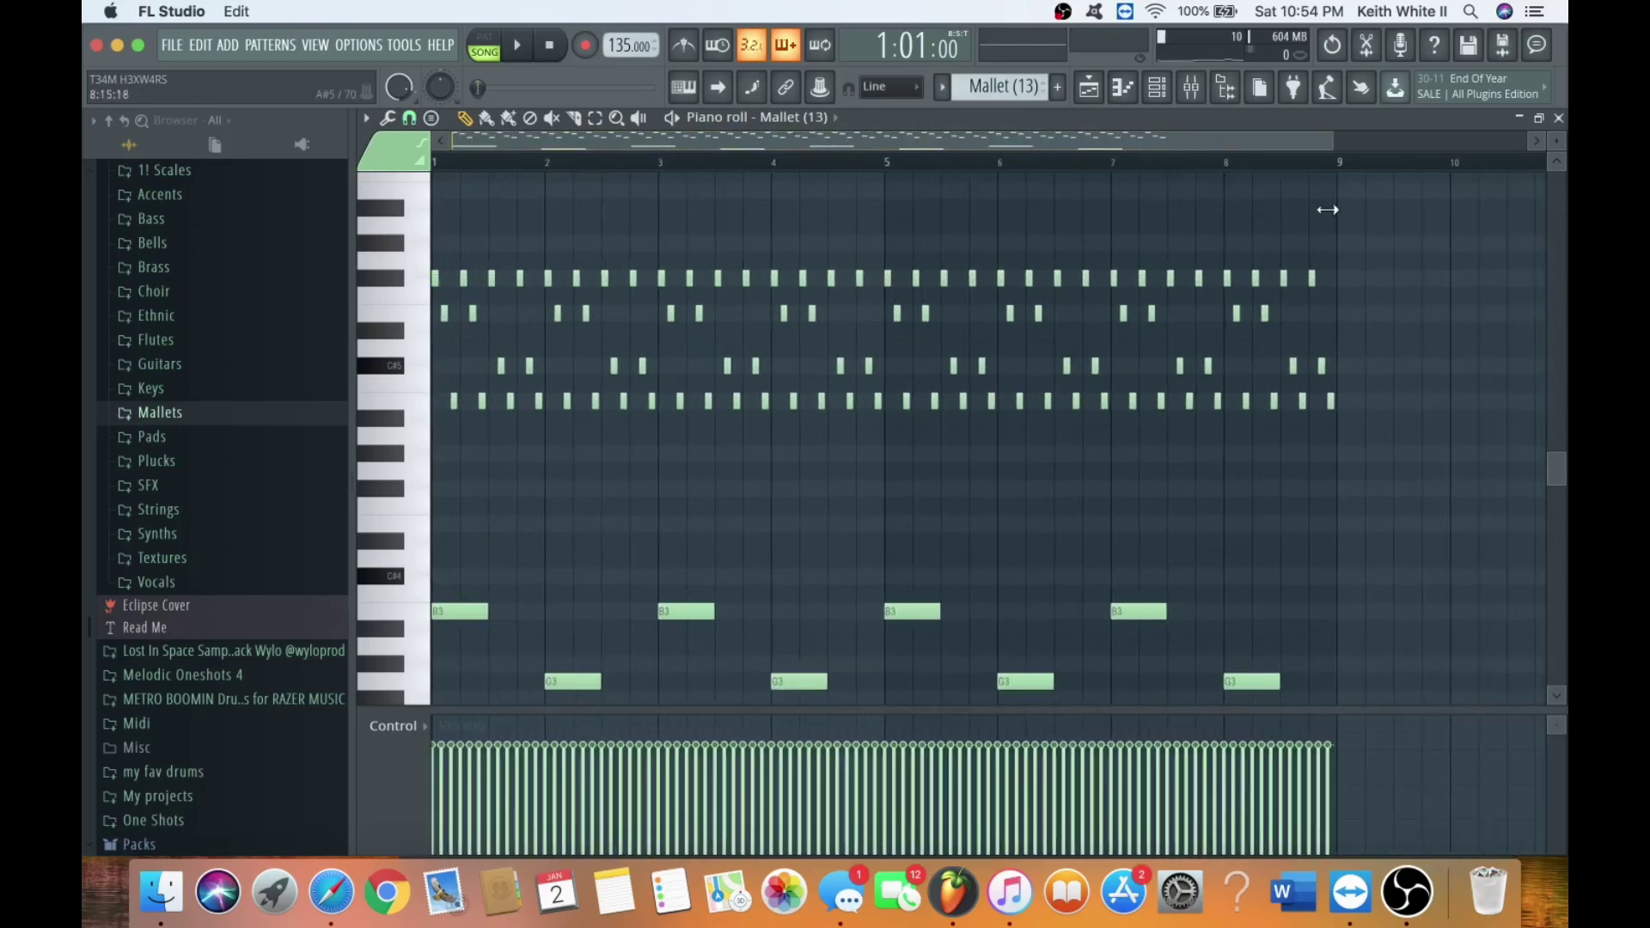
Bypass the four effects on Insert 3 and play the Mallet (13) pattern in the piano roll.
left_click(1191, 87)
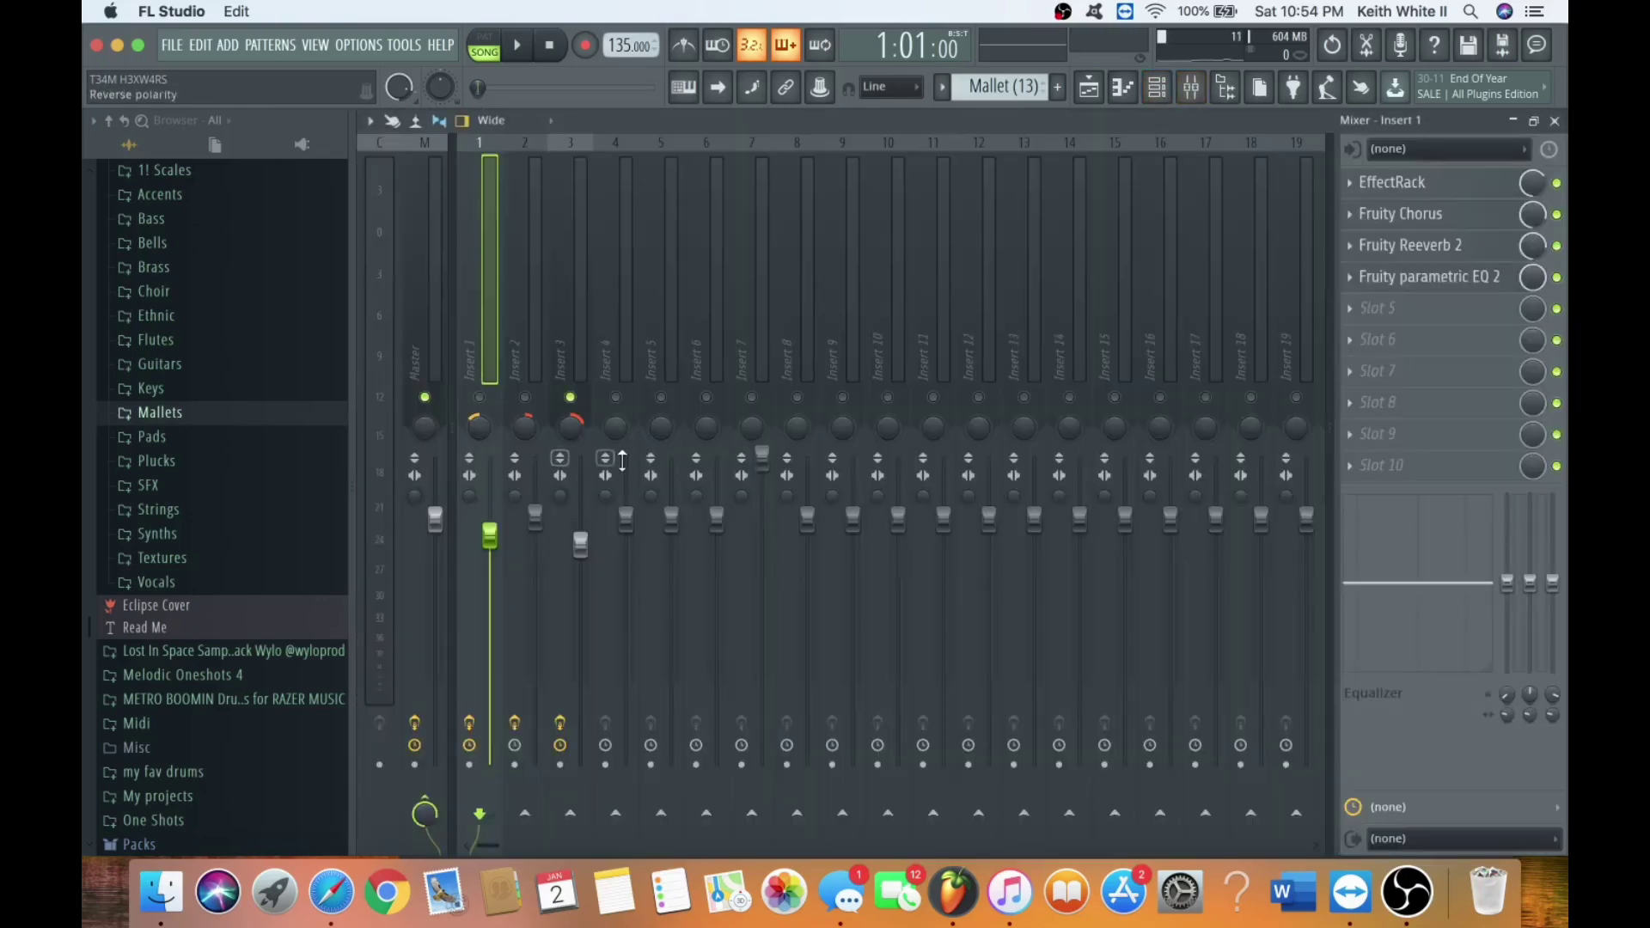
left_click(586, 428)
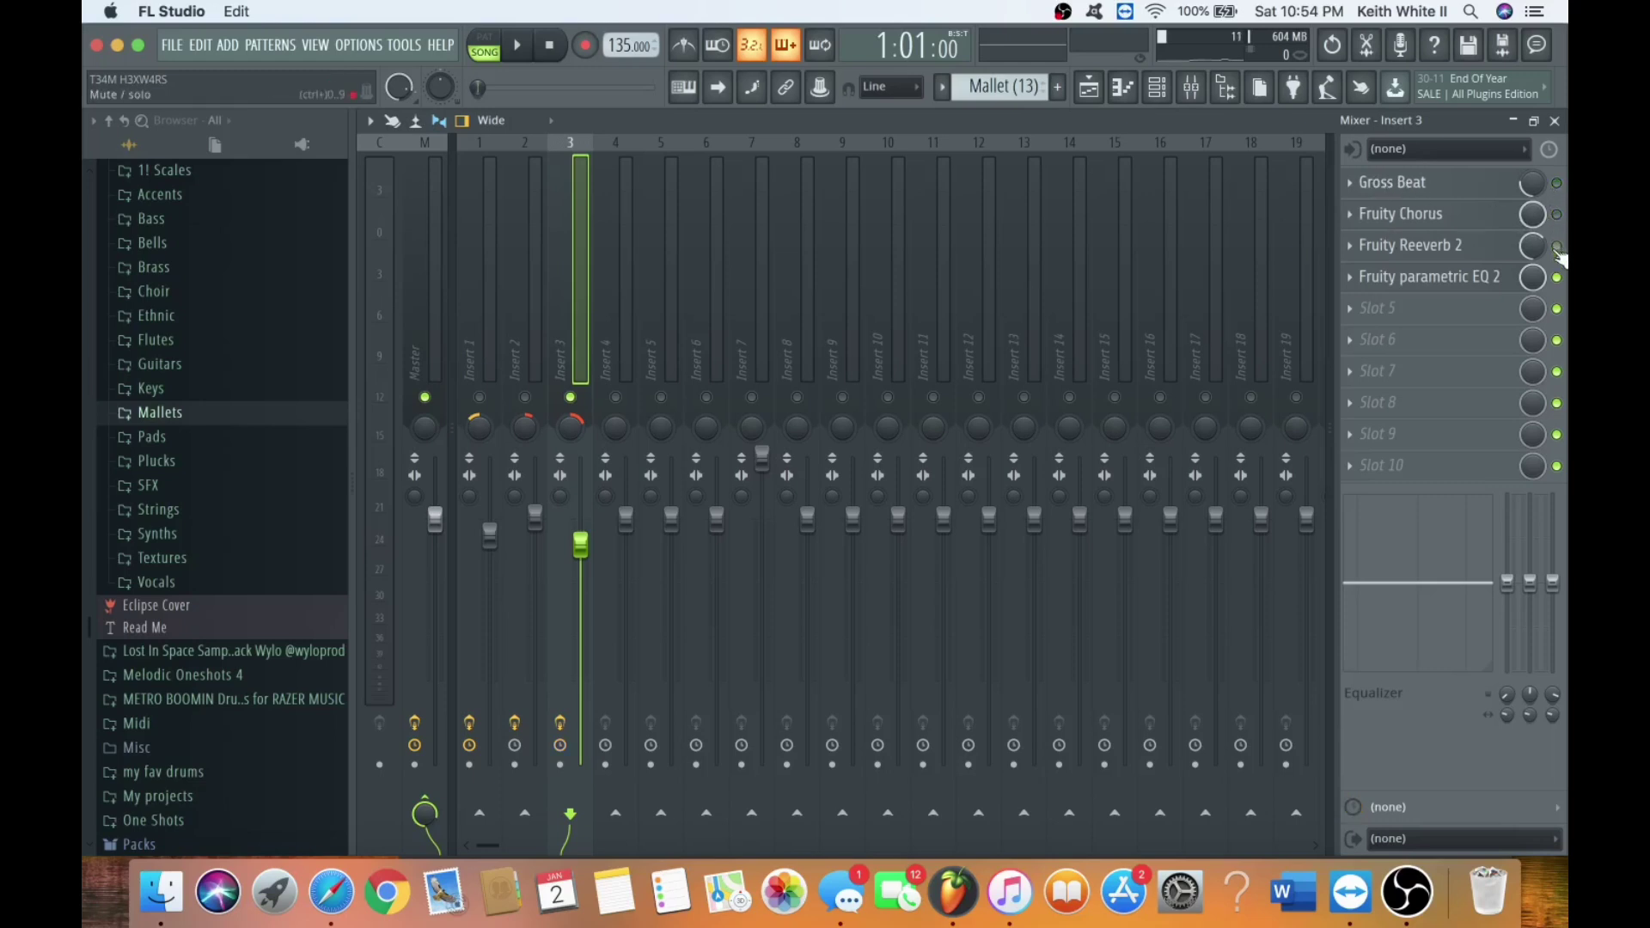
key("space")
key("F6")
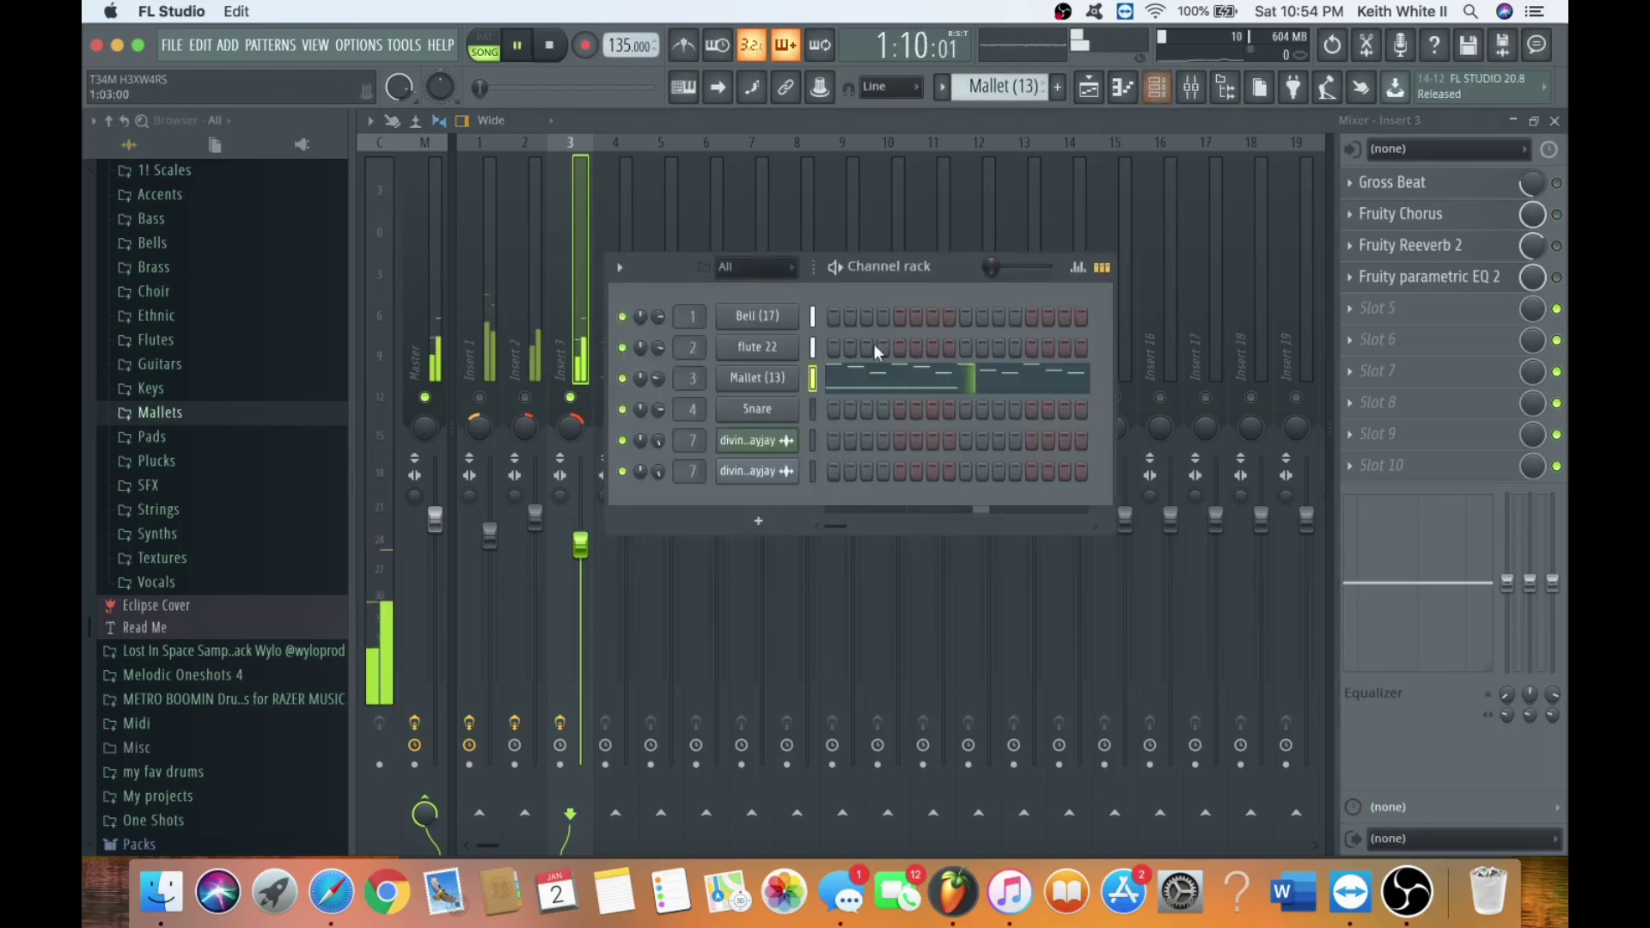
left_click(890, 382)
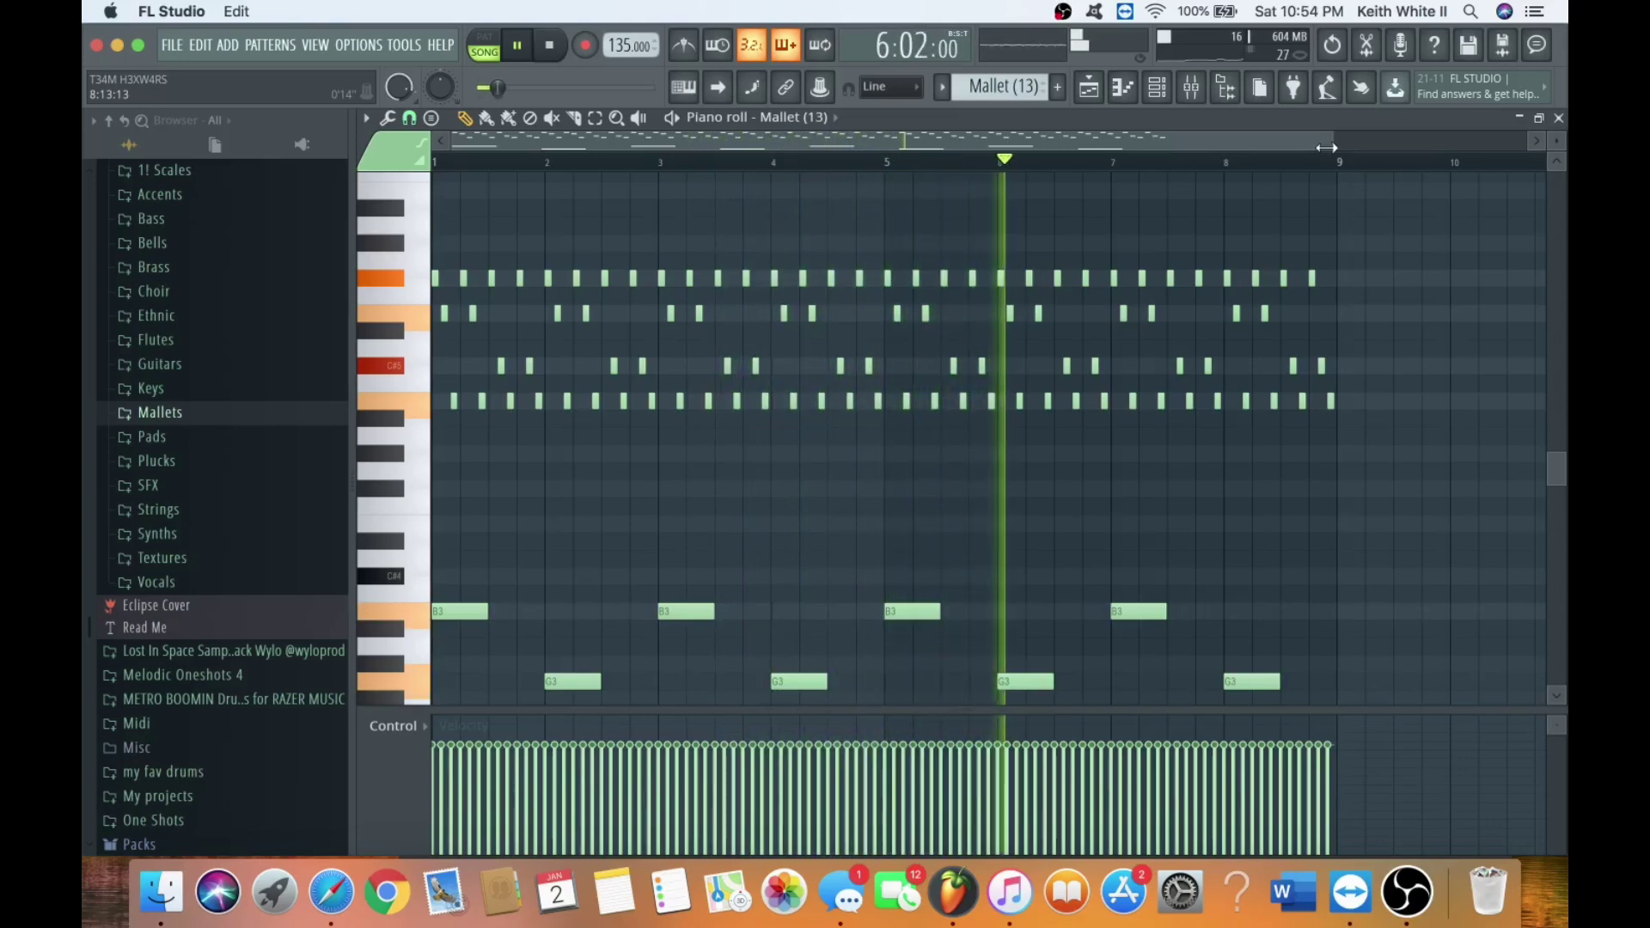
key("space")
Re-enable only Gross Beat on Insert 3 and play back the mallet sound through it.
left_click(1193, 89)
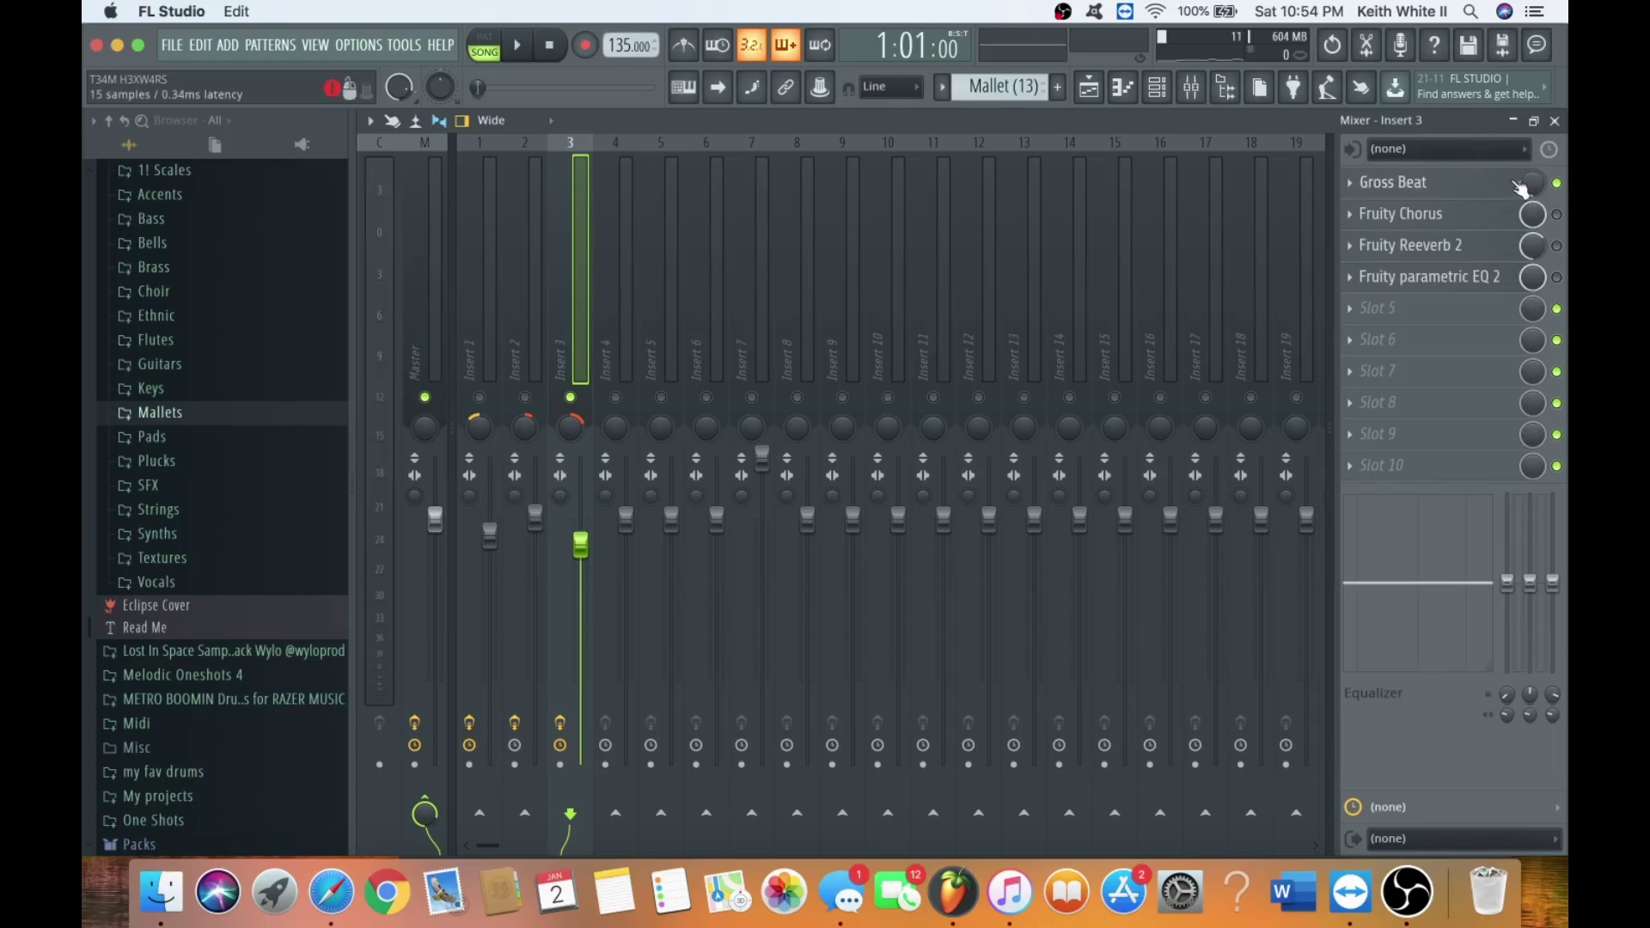
key("space")
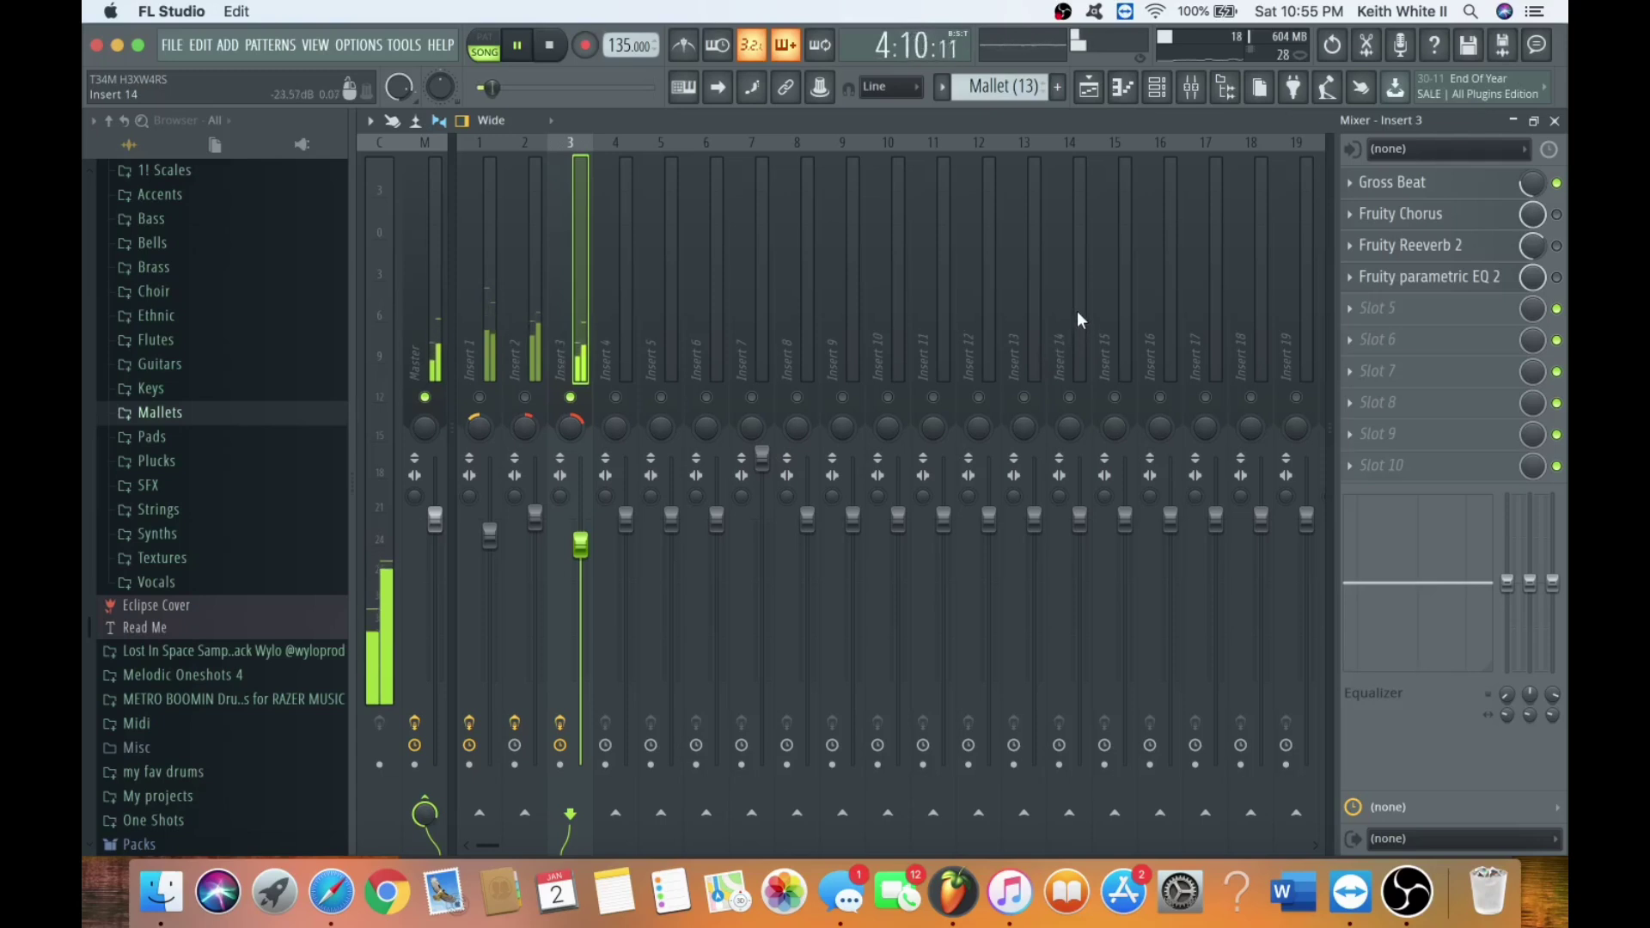
key("space")
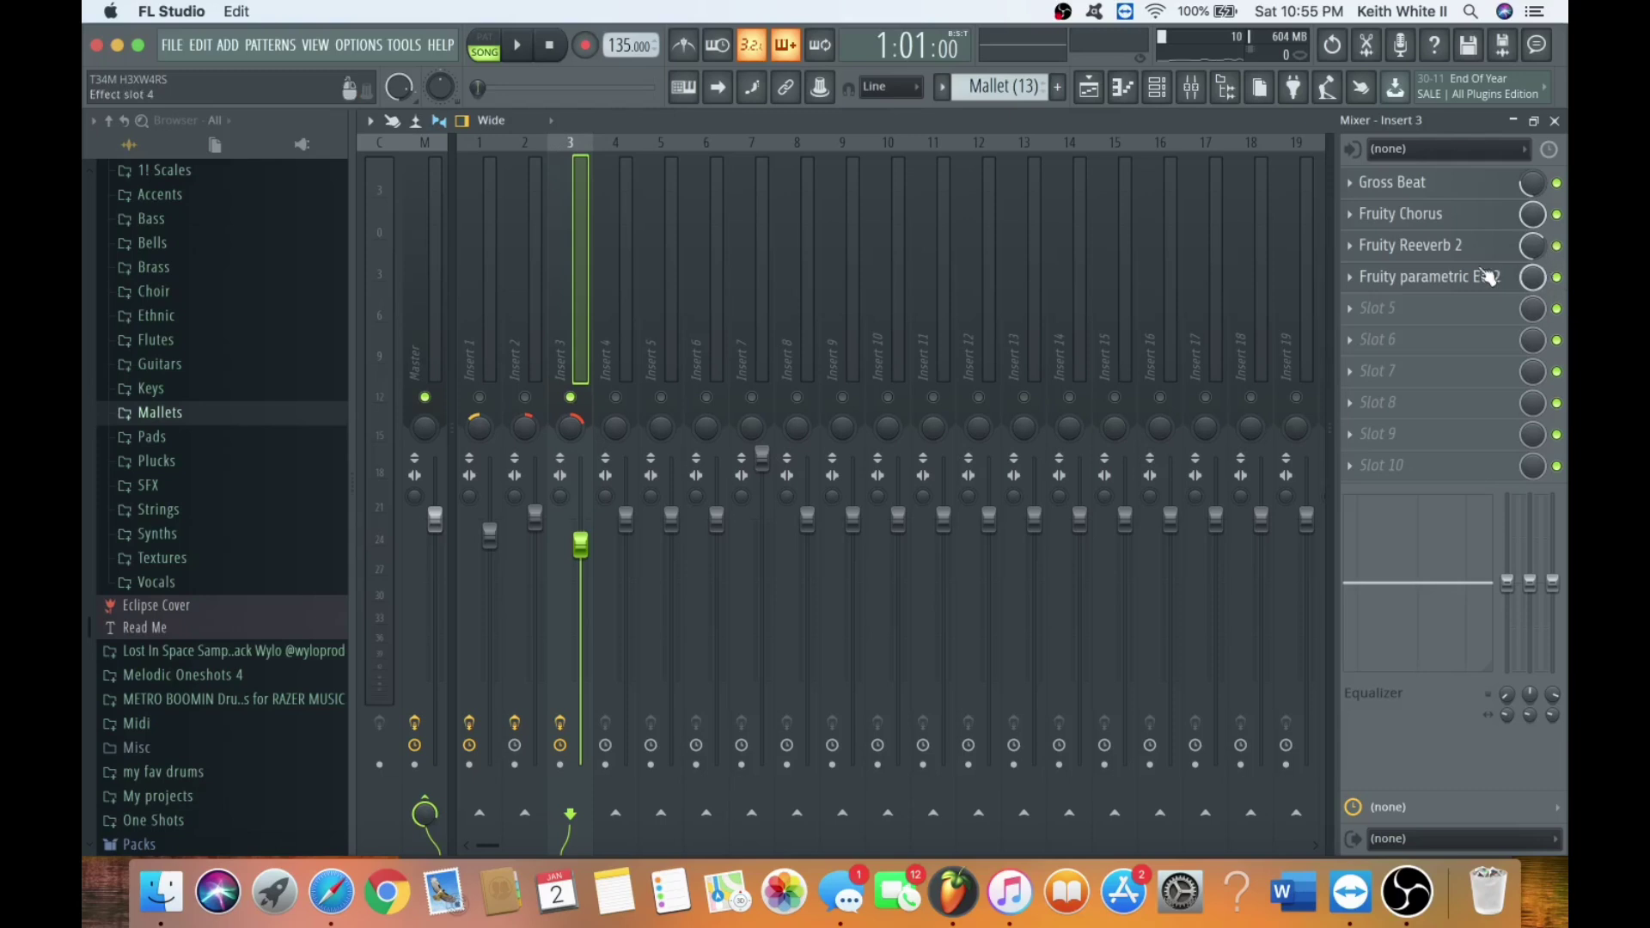
Examine the Fruity parametric EQ 2 curve on Insert 3 and play back the mallet with all four effects on.
left_click(1444, 277)
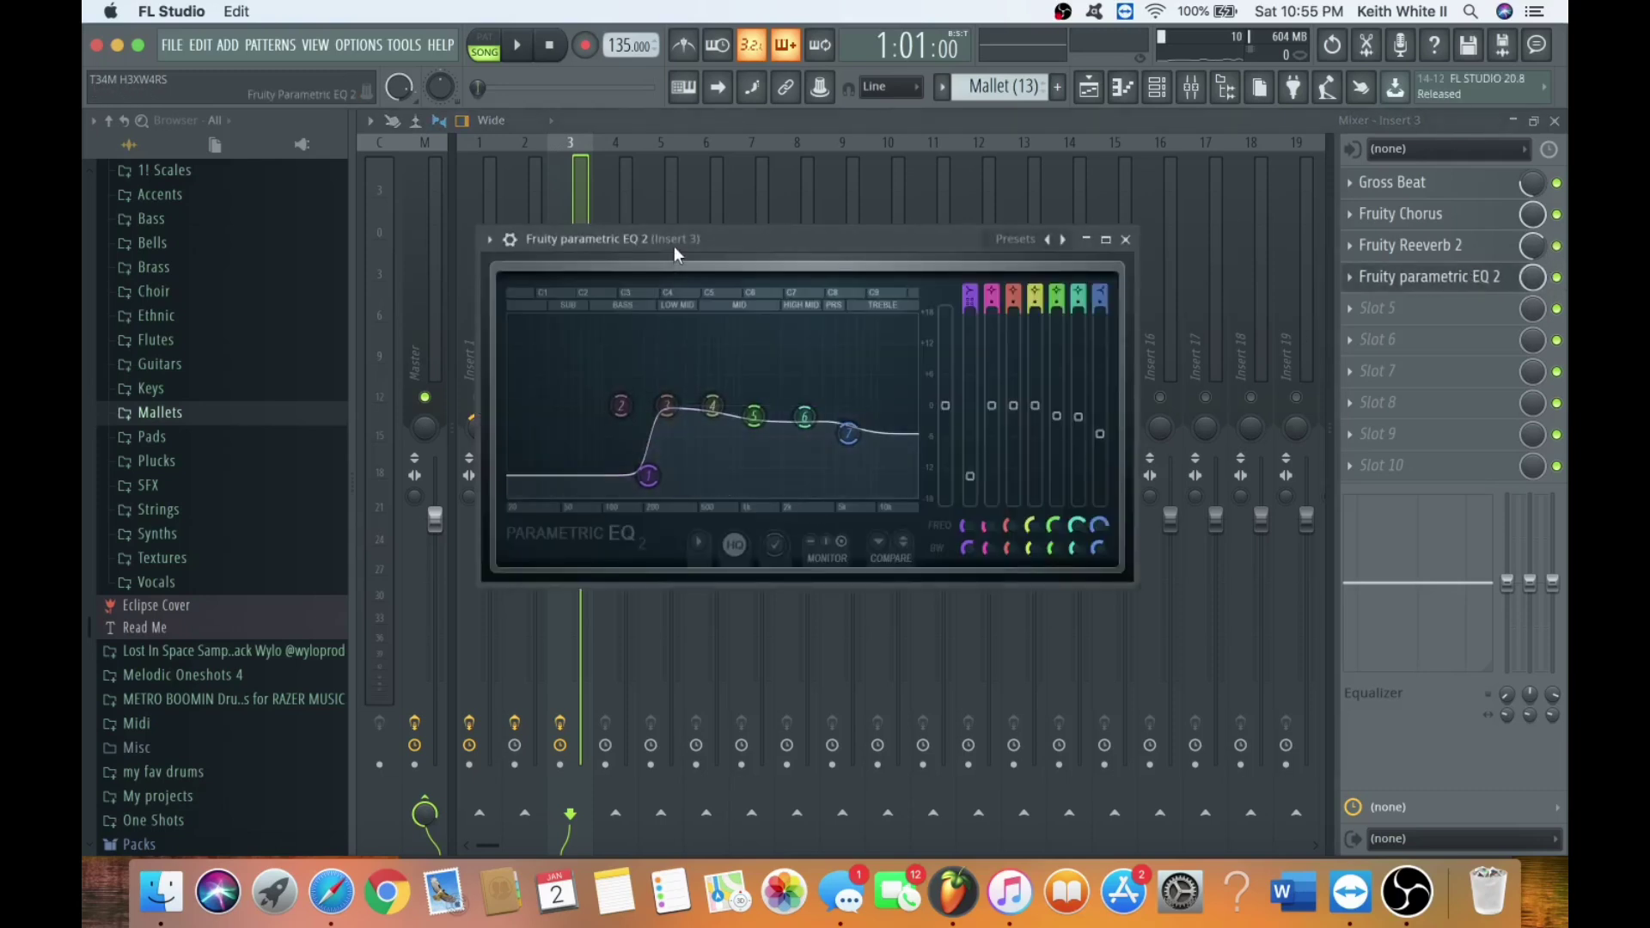
left_click_drag(730, 239, 833, 241)
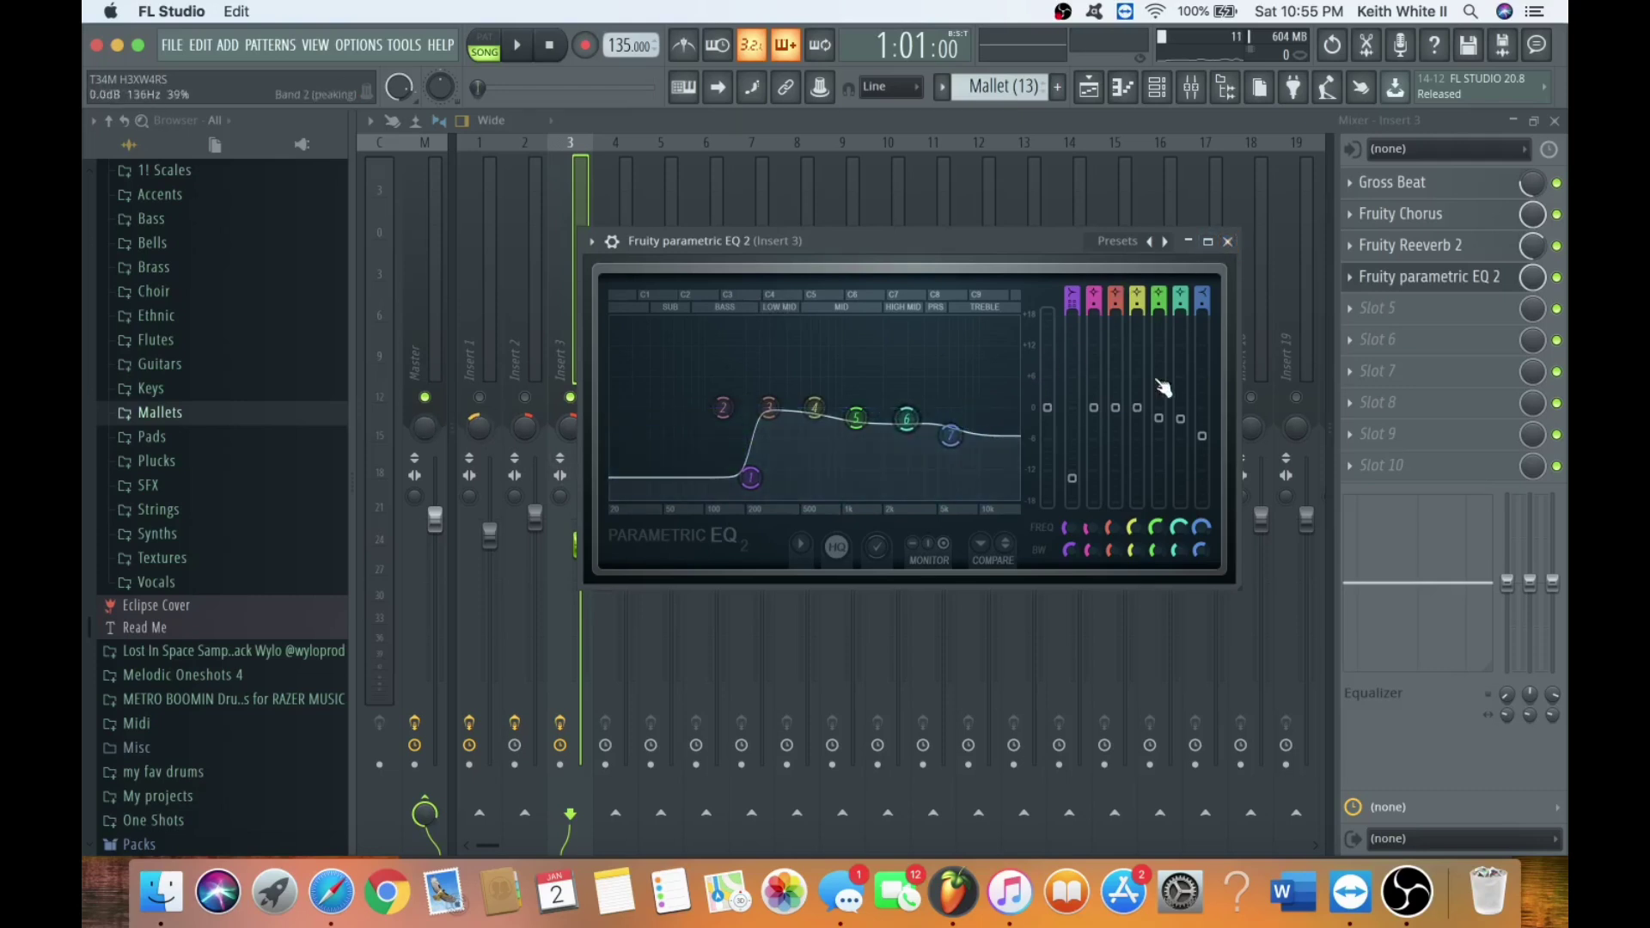
left_click(1227, 241)
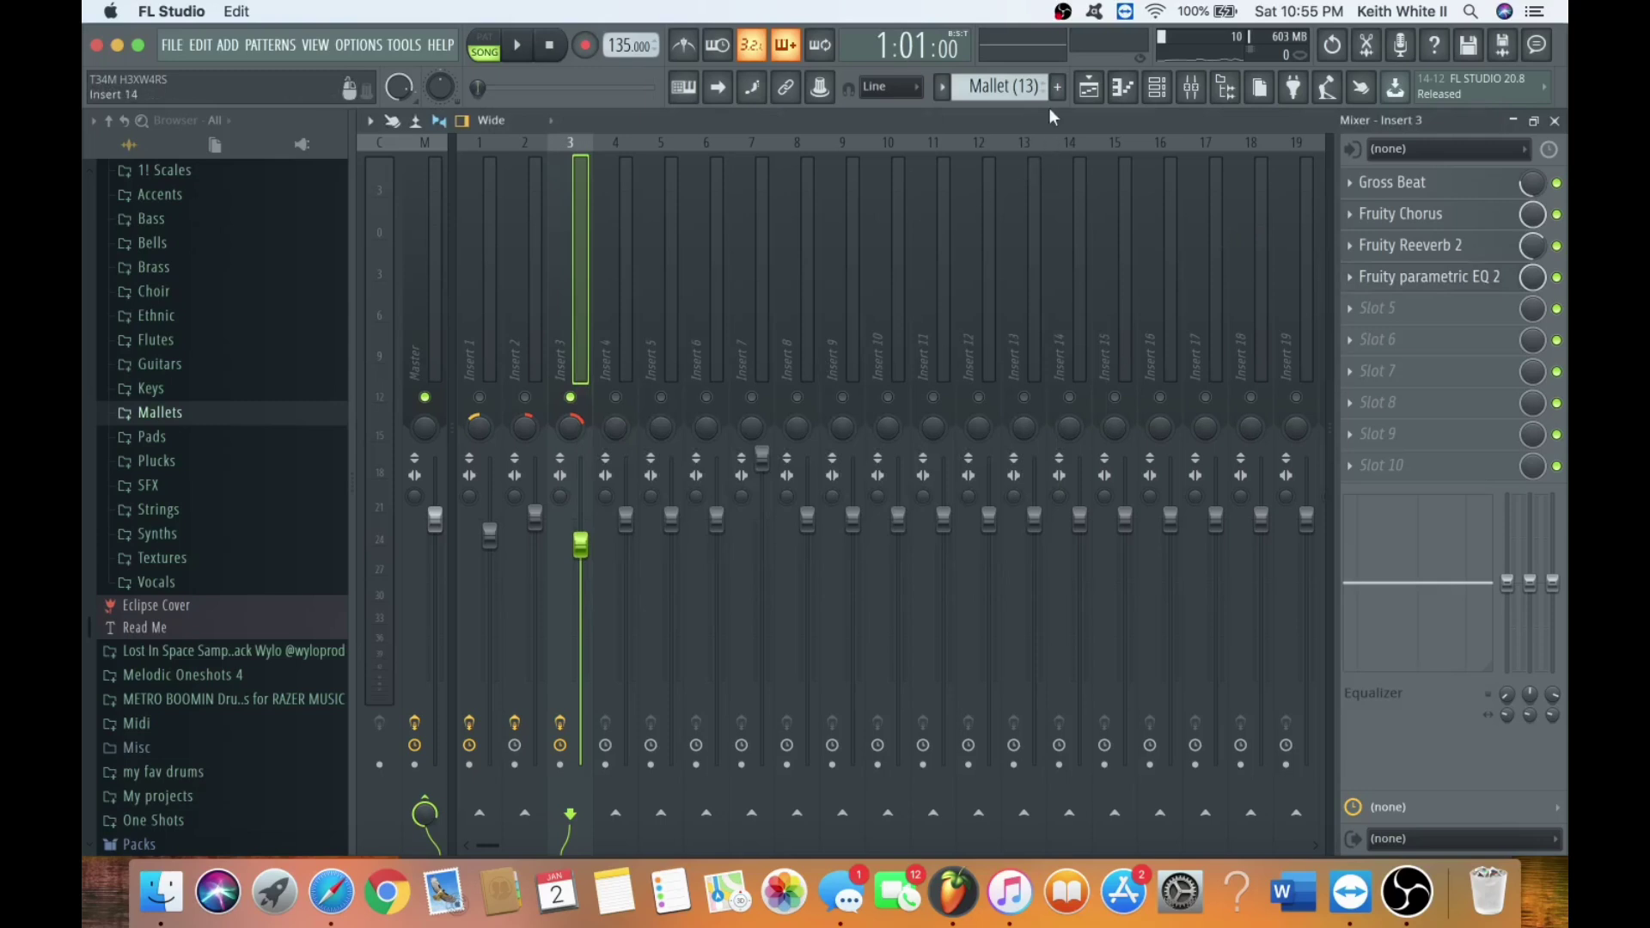
key("space")
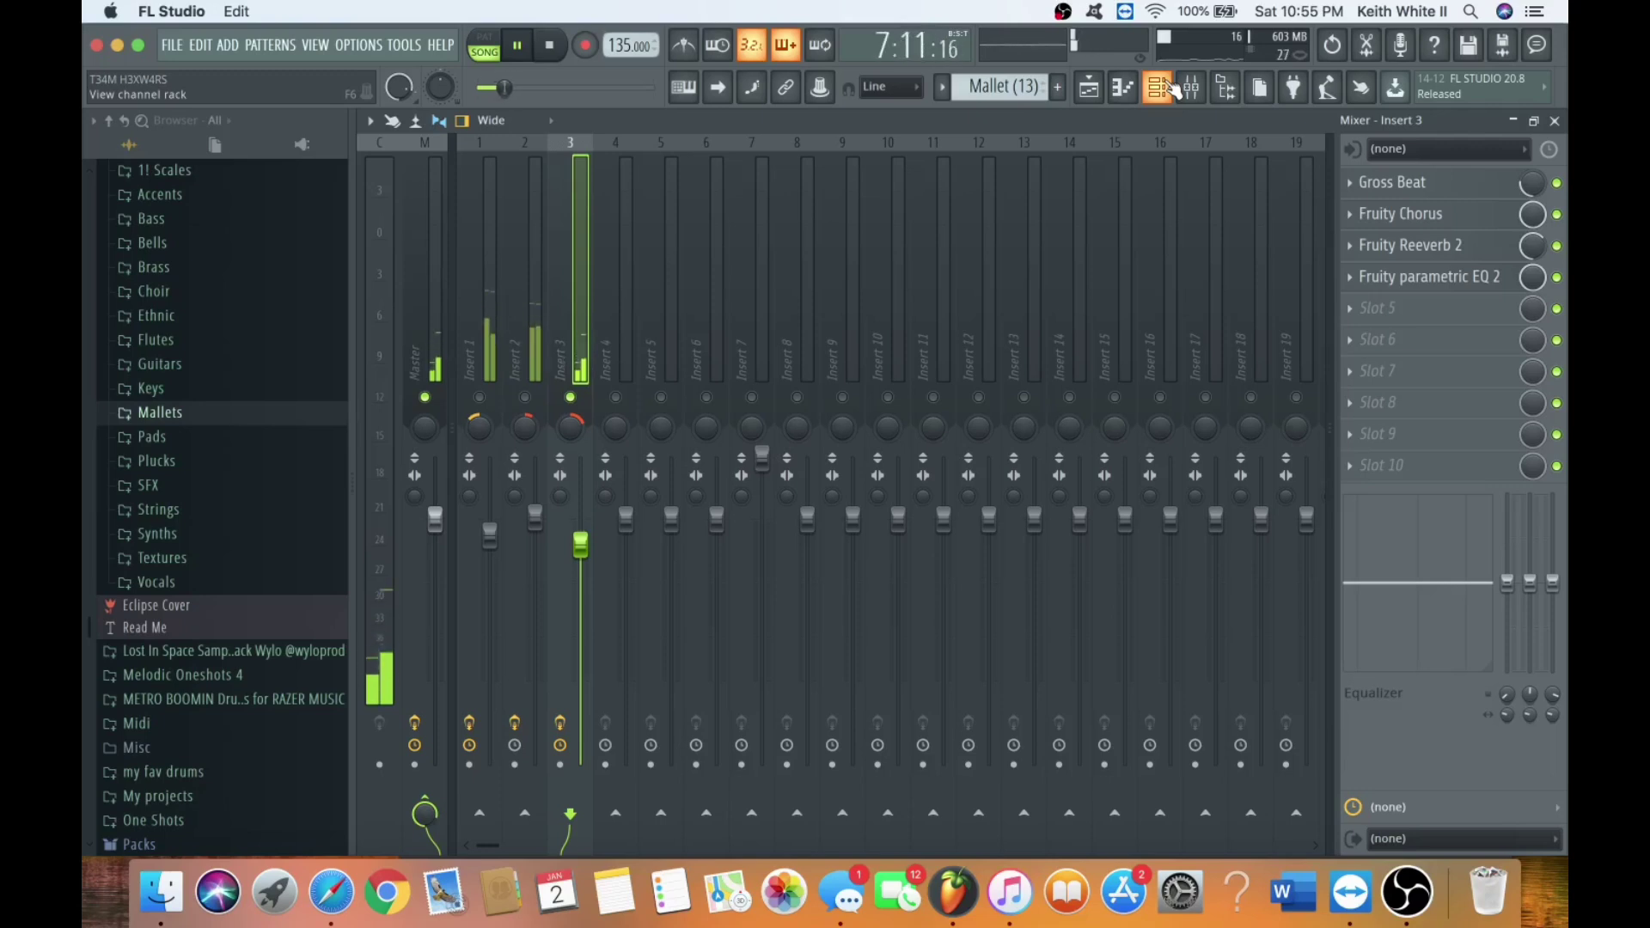
key("space")
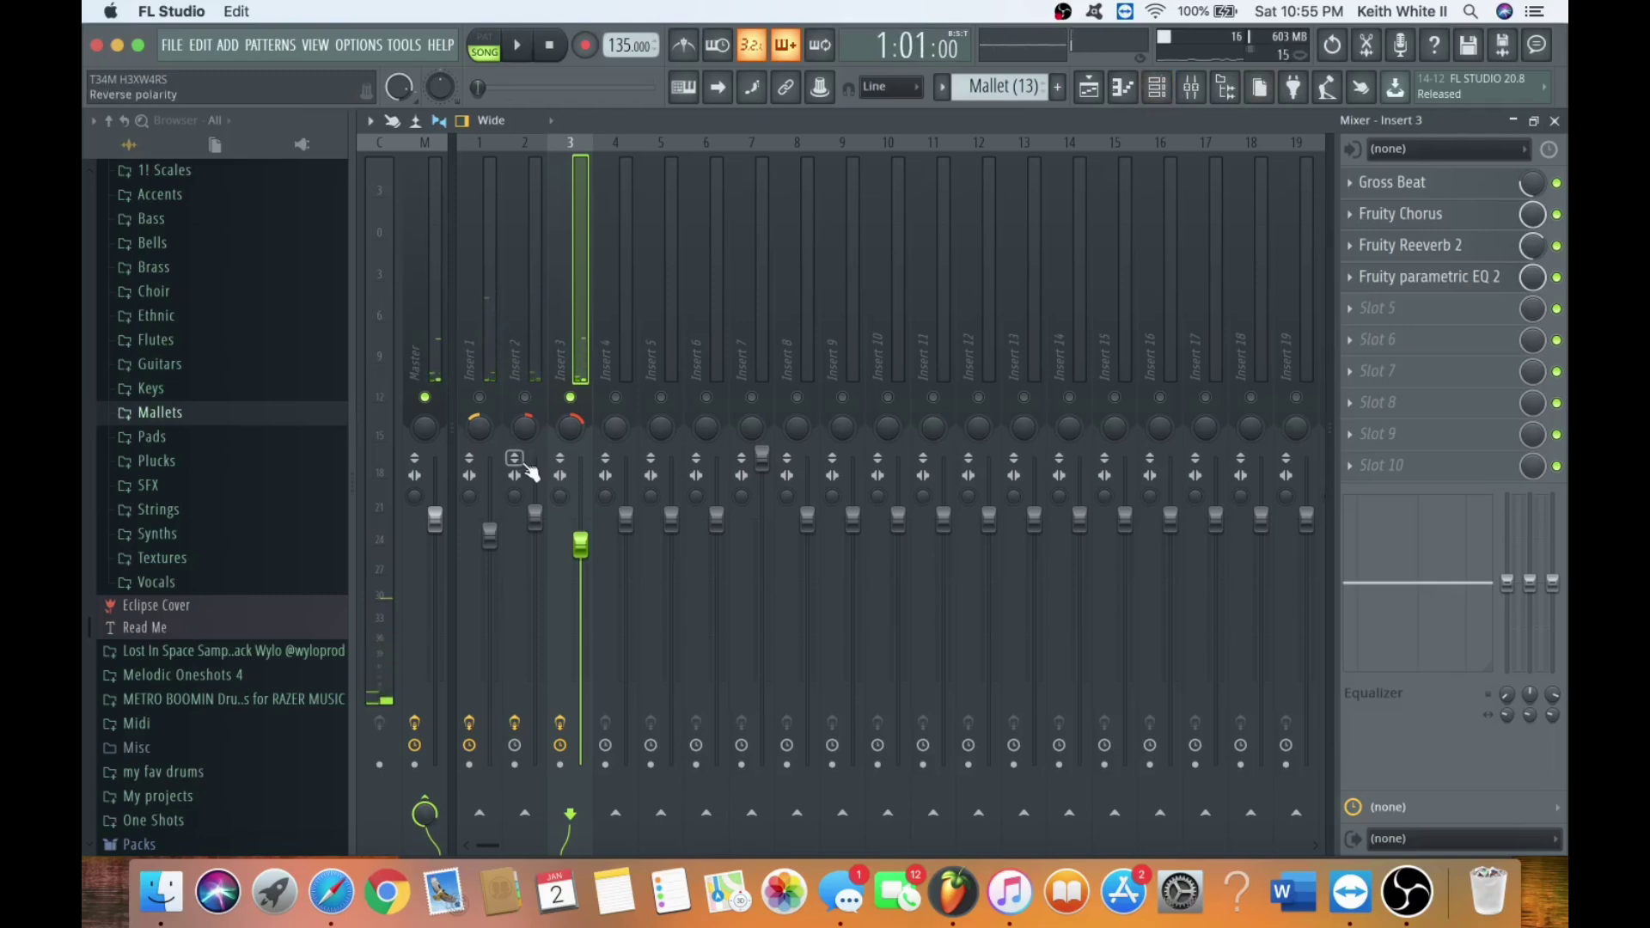
Solo mixer Insert 2 and bypass its Fruity Chorus, Fruity Reeverb 2 and Fruity parametric EQ 2 effects.
right_click(525, 398)
left_click(526, 431)
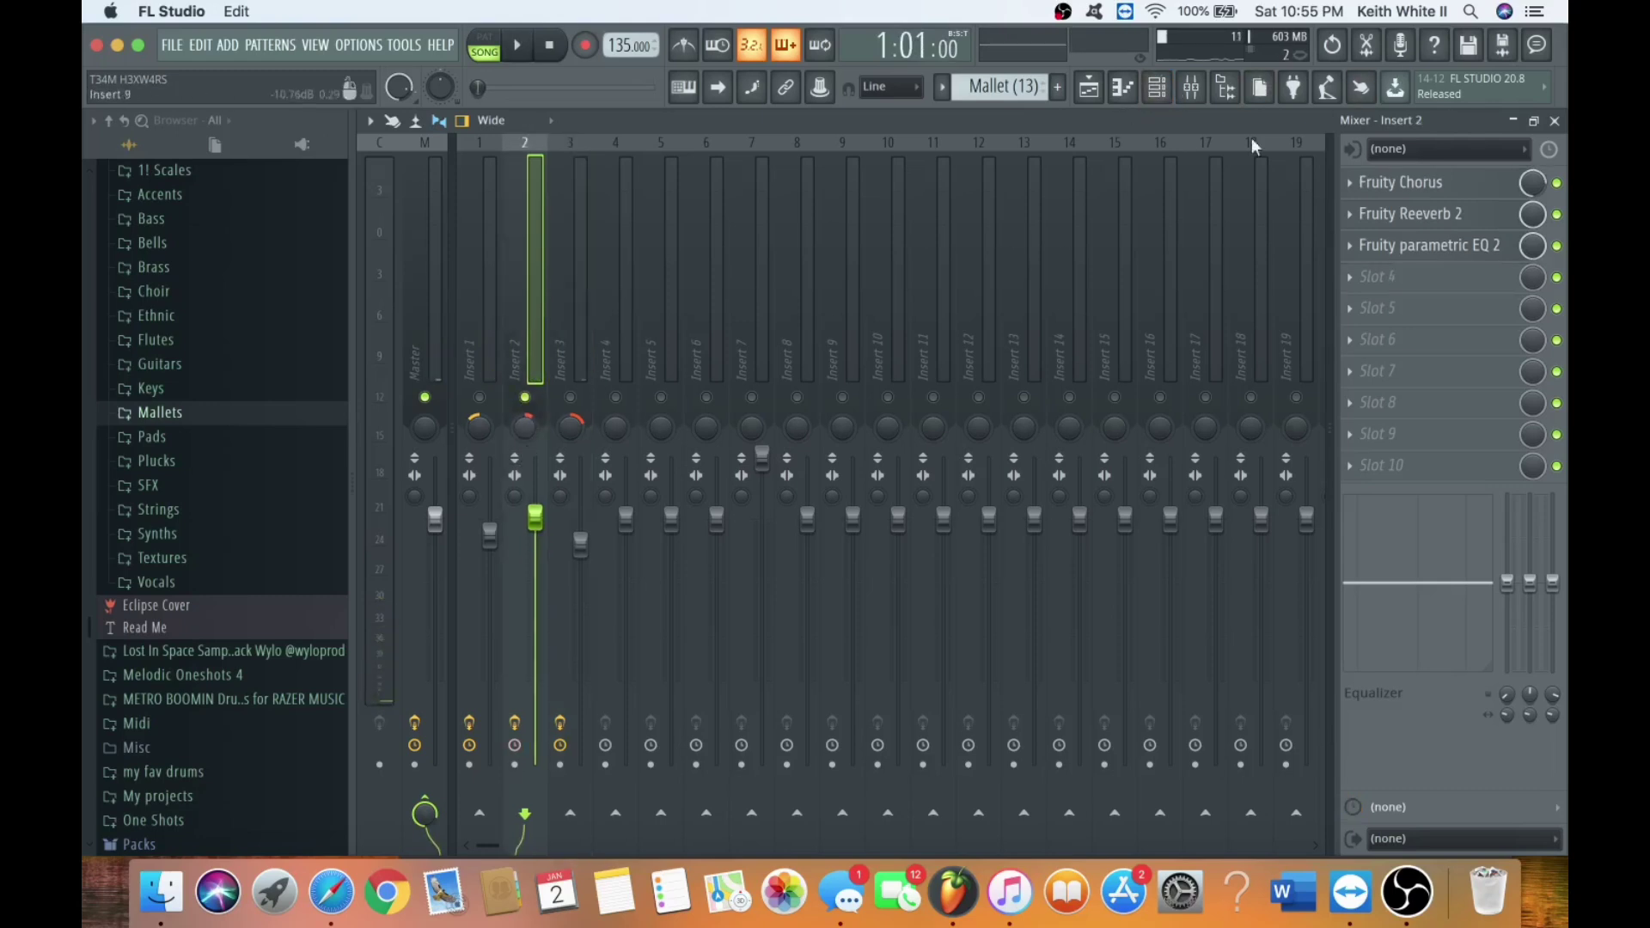
left_click(1558, 247)
Switch to the flute 22 pattern, open its notes in the piano roll and play them back without effects.
left_click(1160, 91)
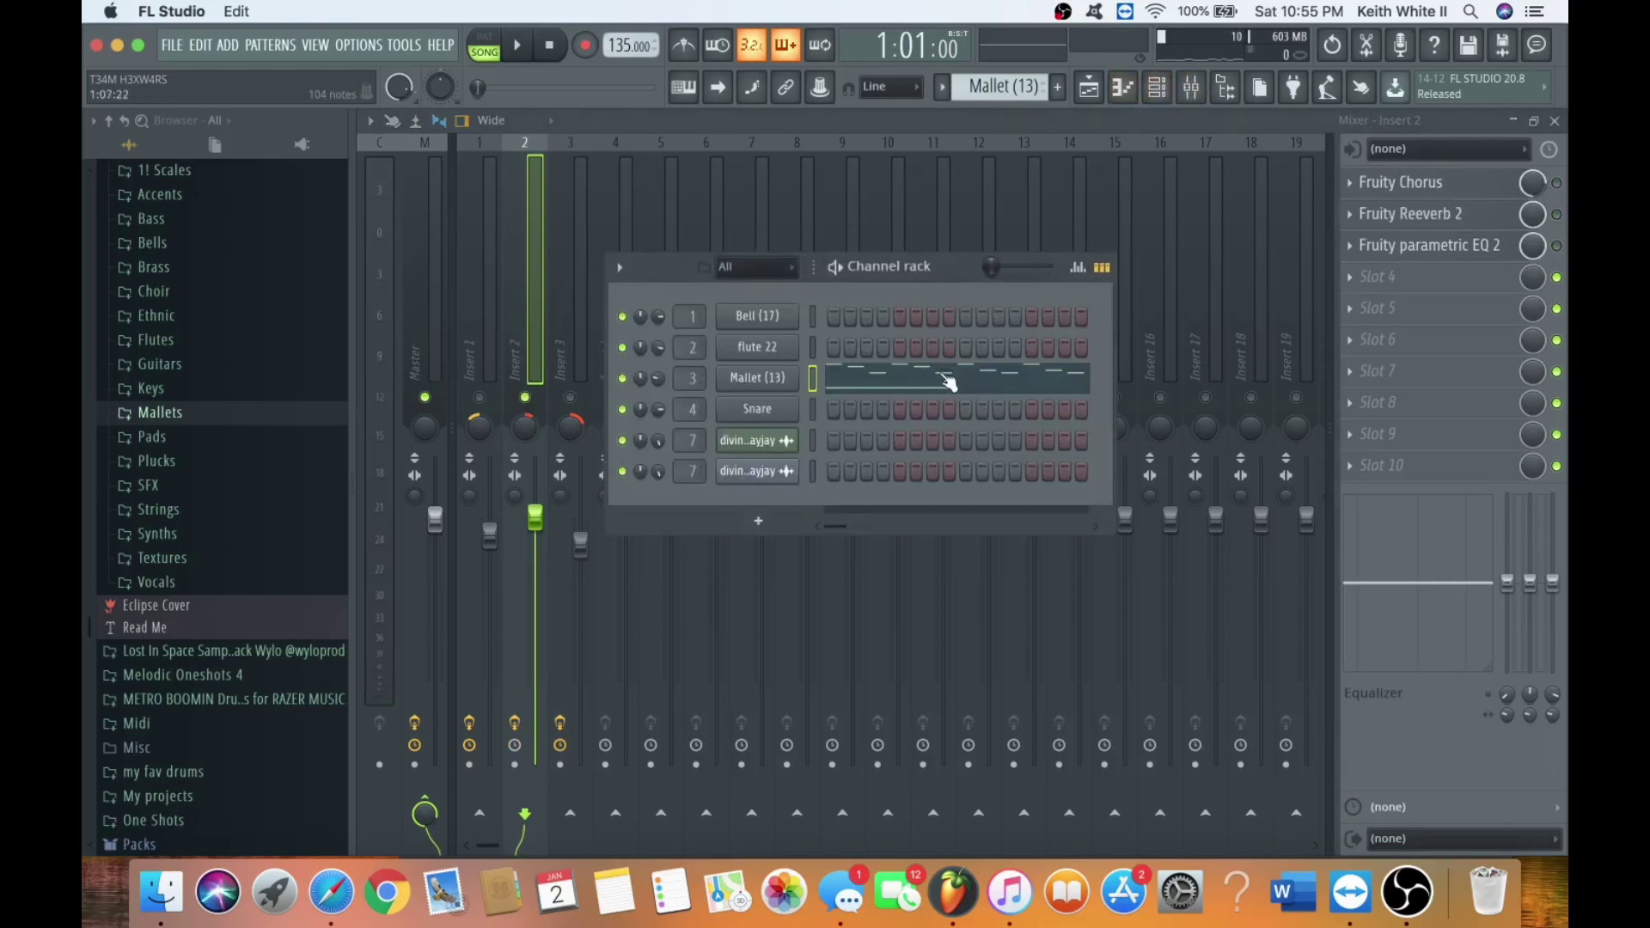
left_click(945, 95)
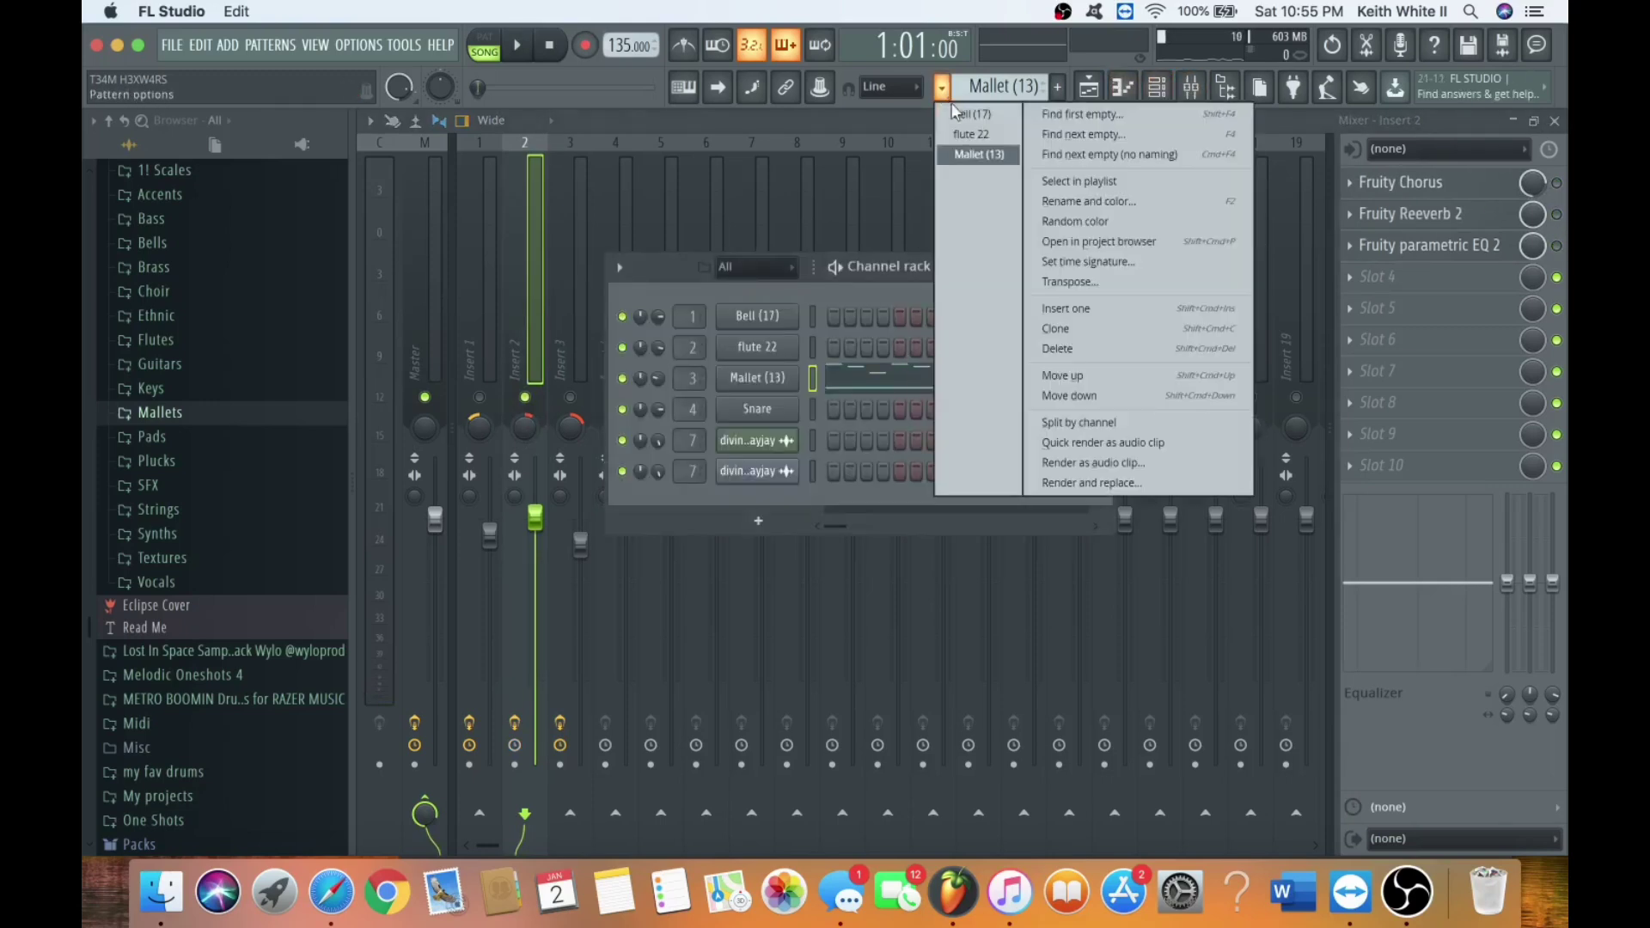
left_click(967, 129)
left_click(914, 368)
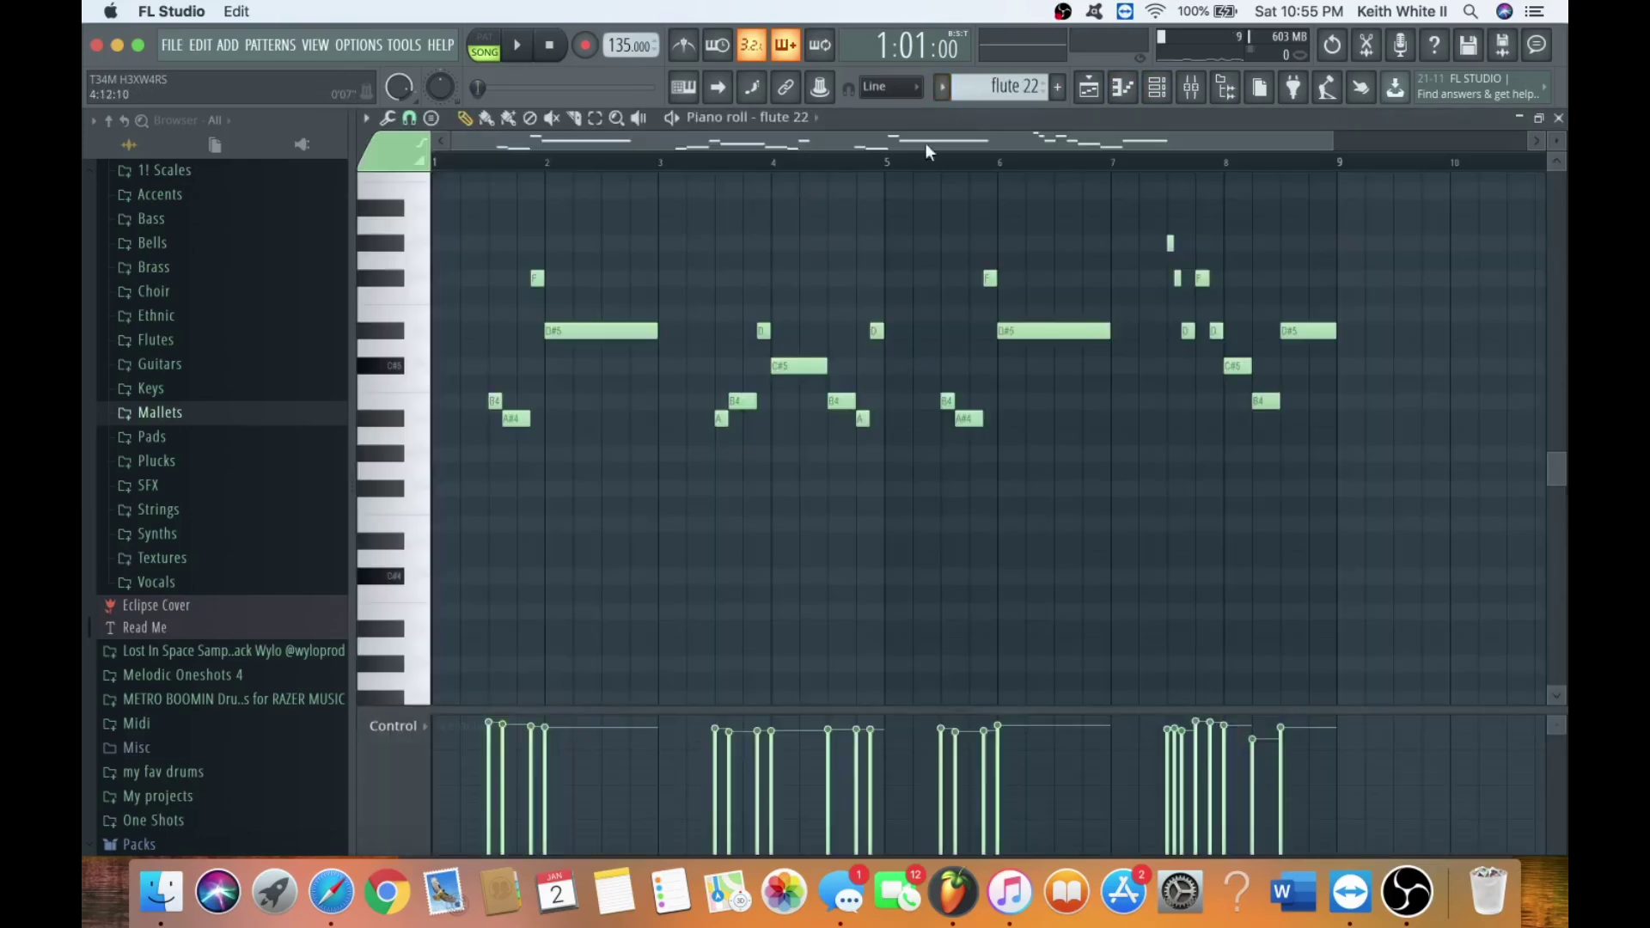
left_click_drag(1332, 137, 807, 214)
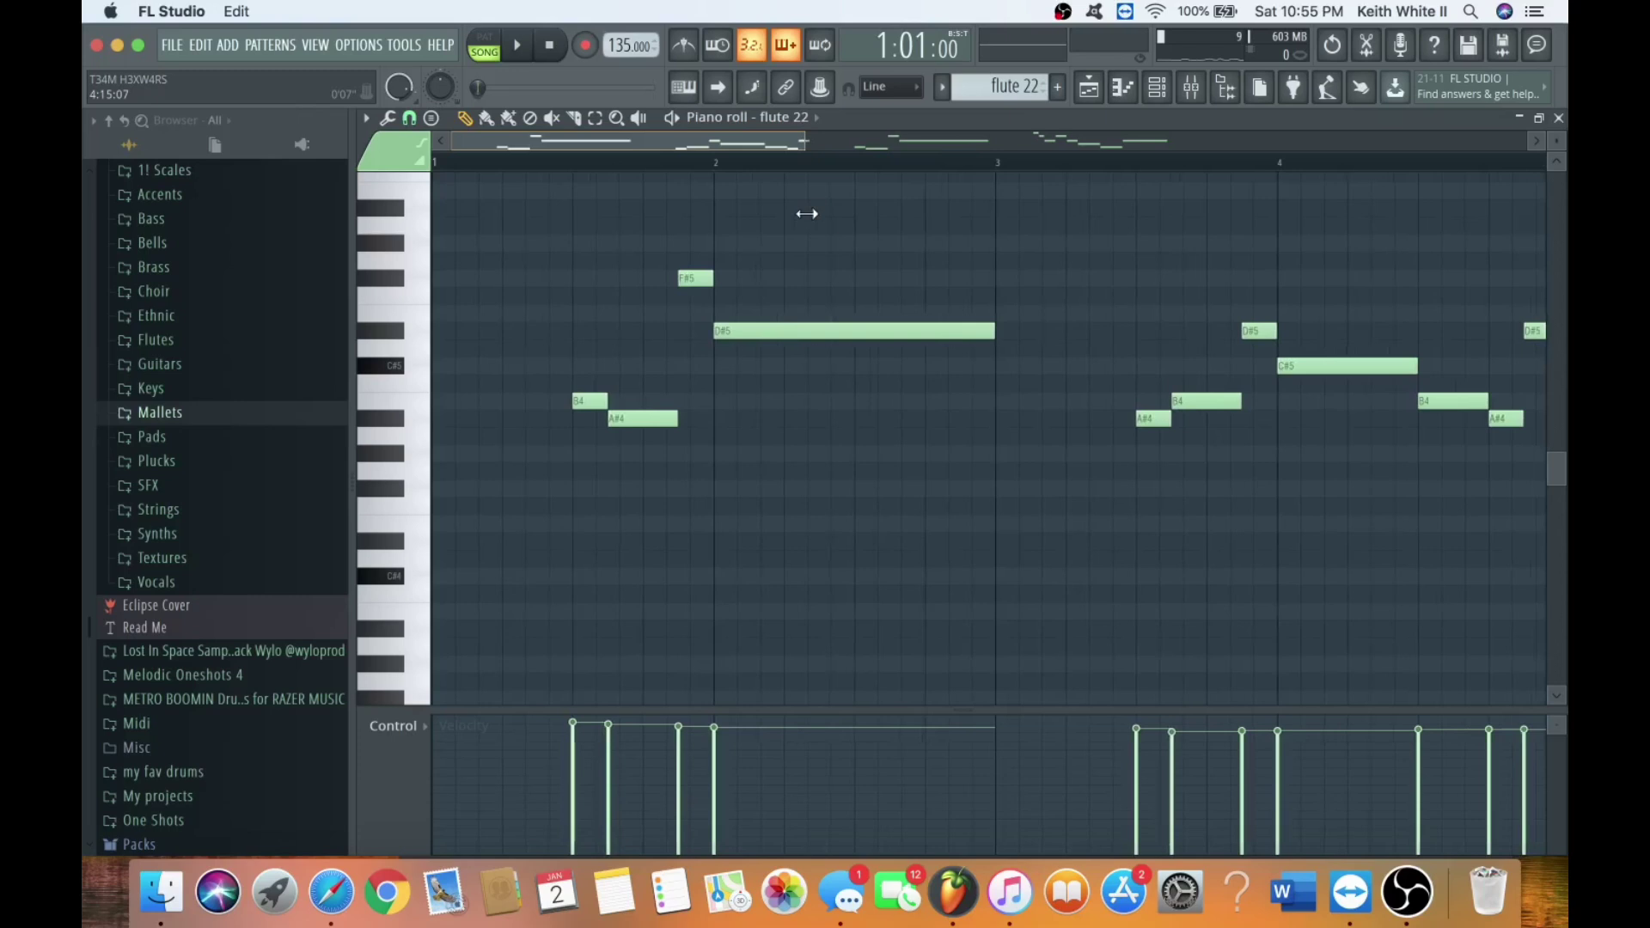
left_click_drag(783, 145, 1199, 187)
key("space")
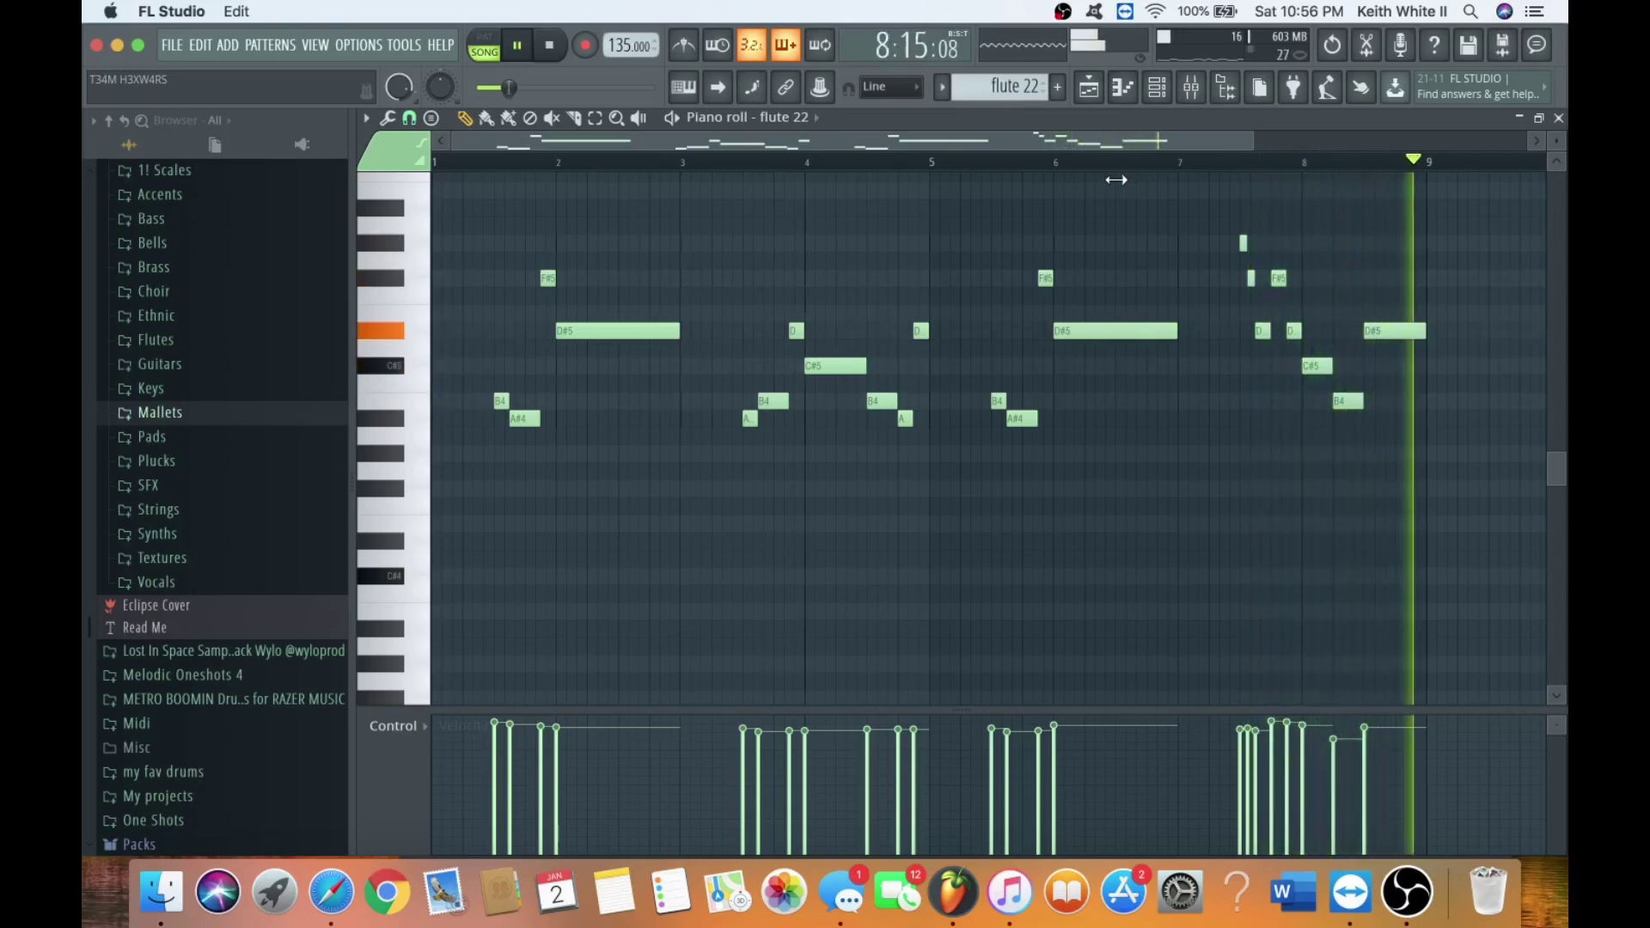
key("space")
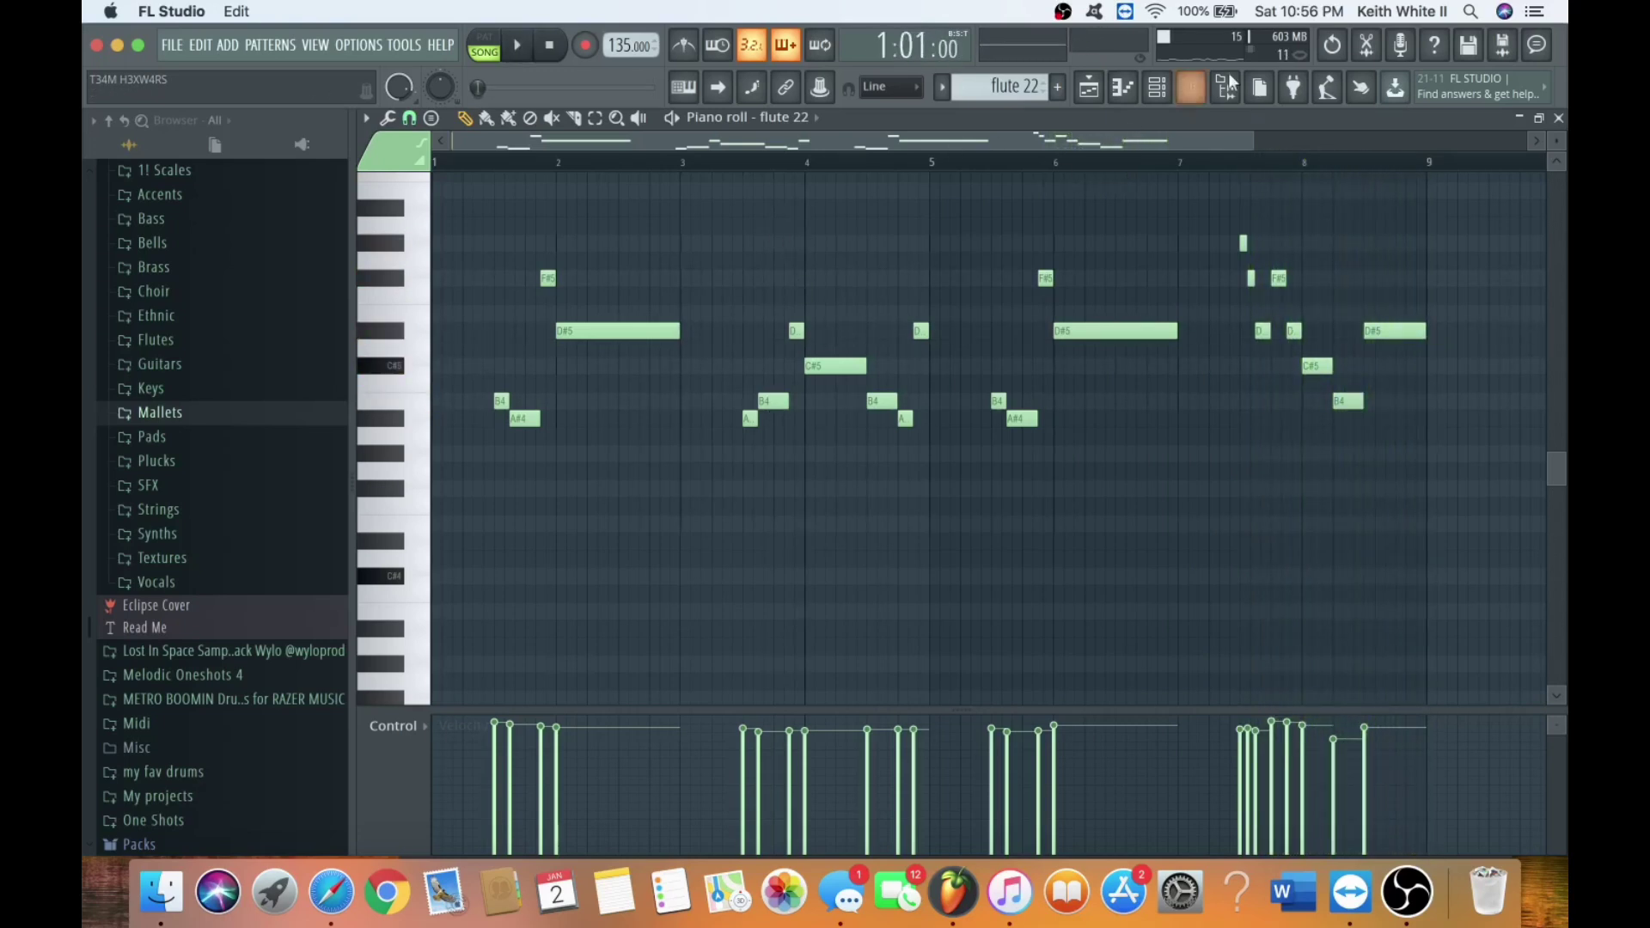
Inspect the piano roll randomizer's level settings on the flute 22 notes and close it without accepting.
left_click(1157, 87)
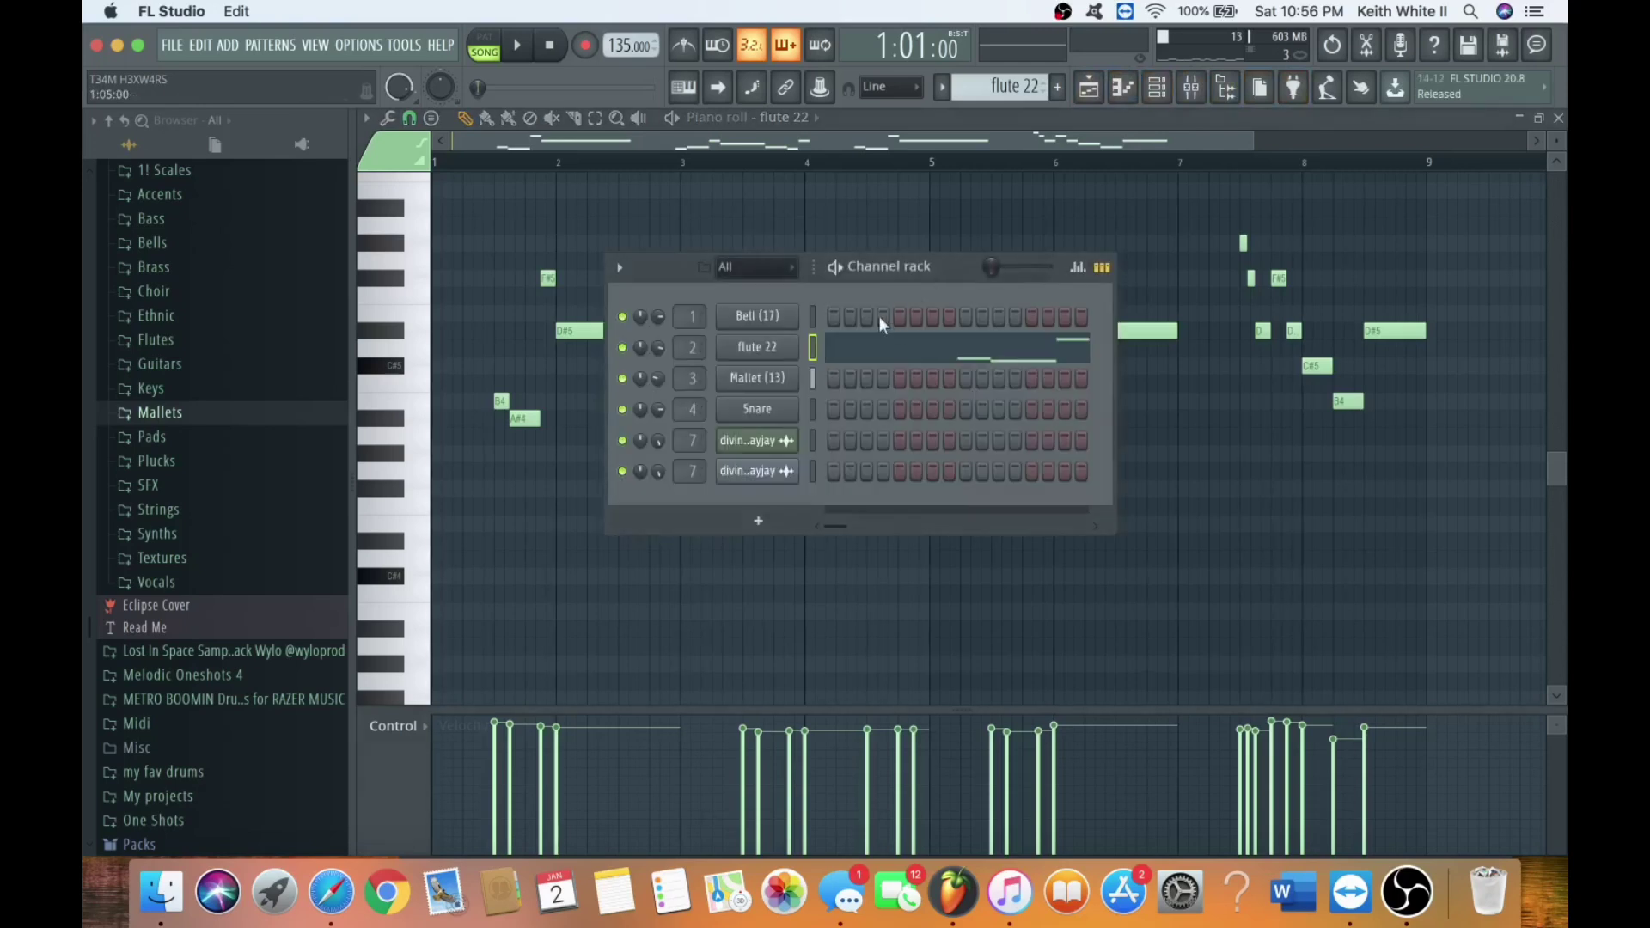
left_click(837, 147)
left_click_drag(1255, 138, 983, 156)
key("alt+r")
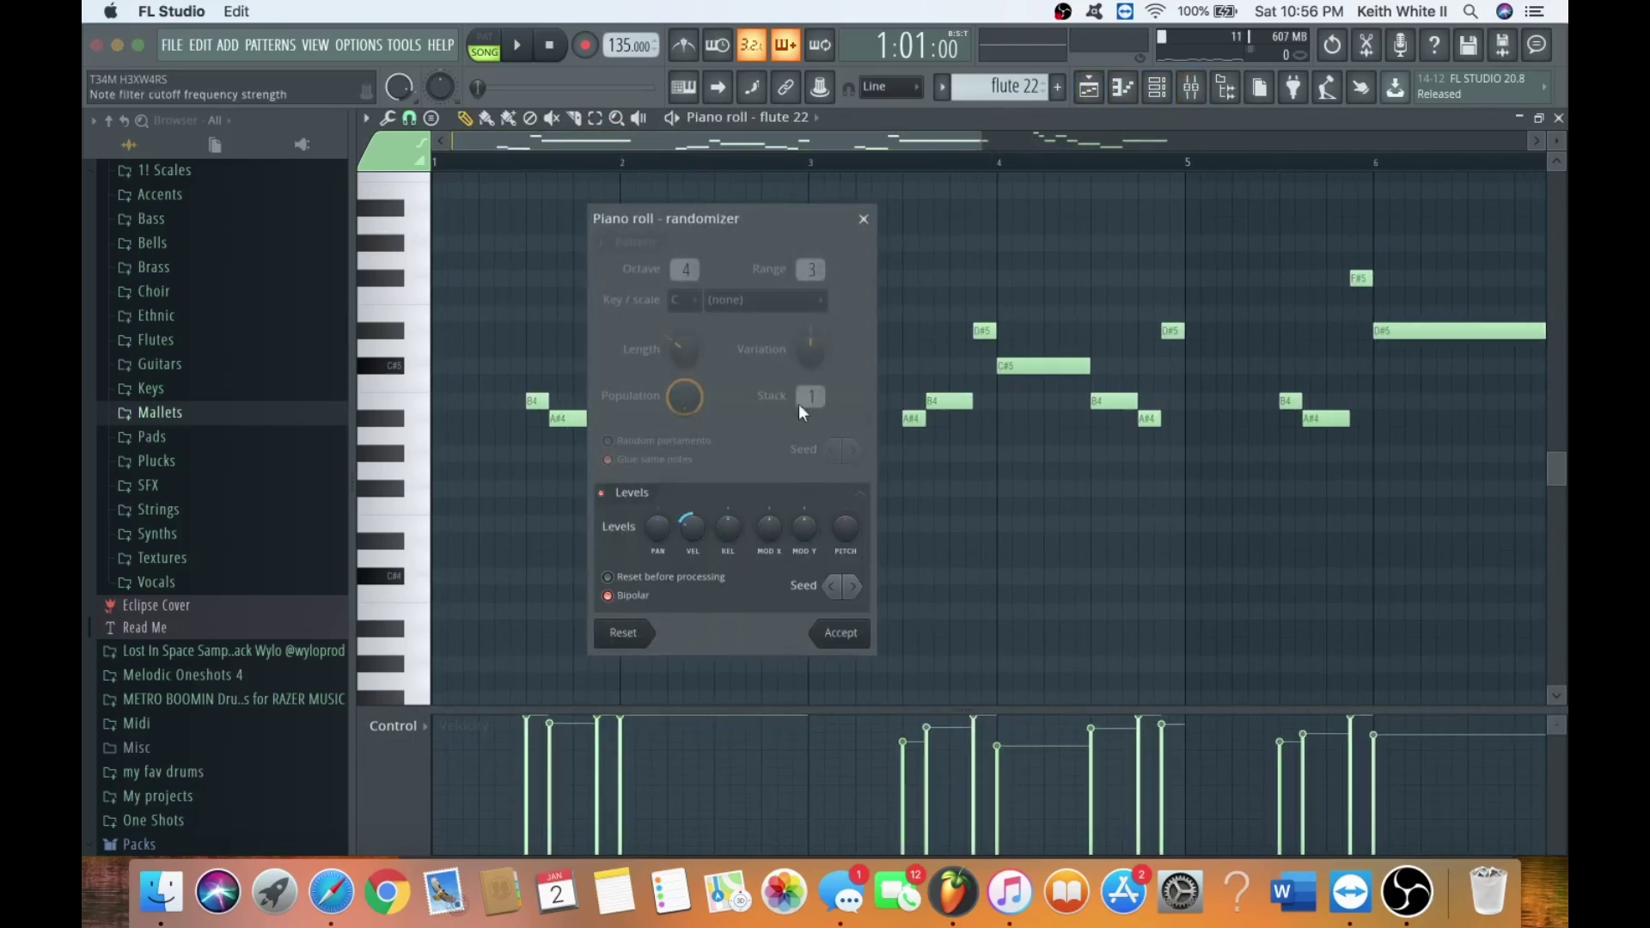
left_click(865, 220)
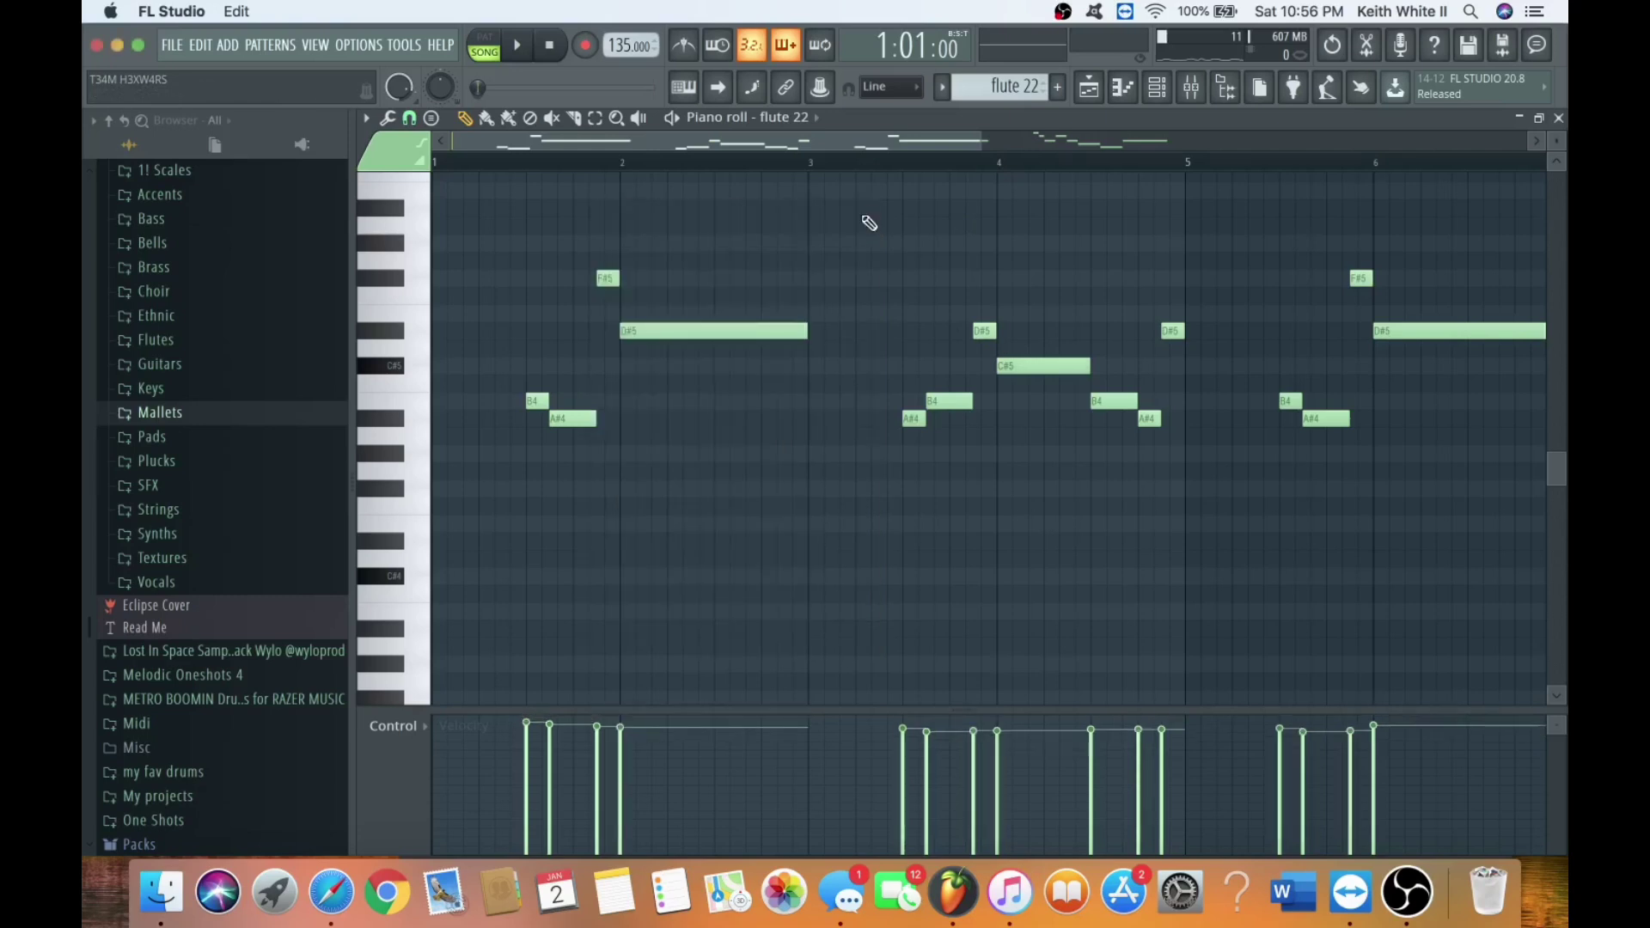
left_click_drag(922, 132, 1100, 151)
Turn the three Insert 2 effects back on, checking the Fruity parametric EQ 2 curve, and play back the flute.
left_click(1193, 89)
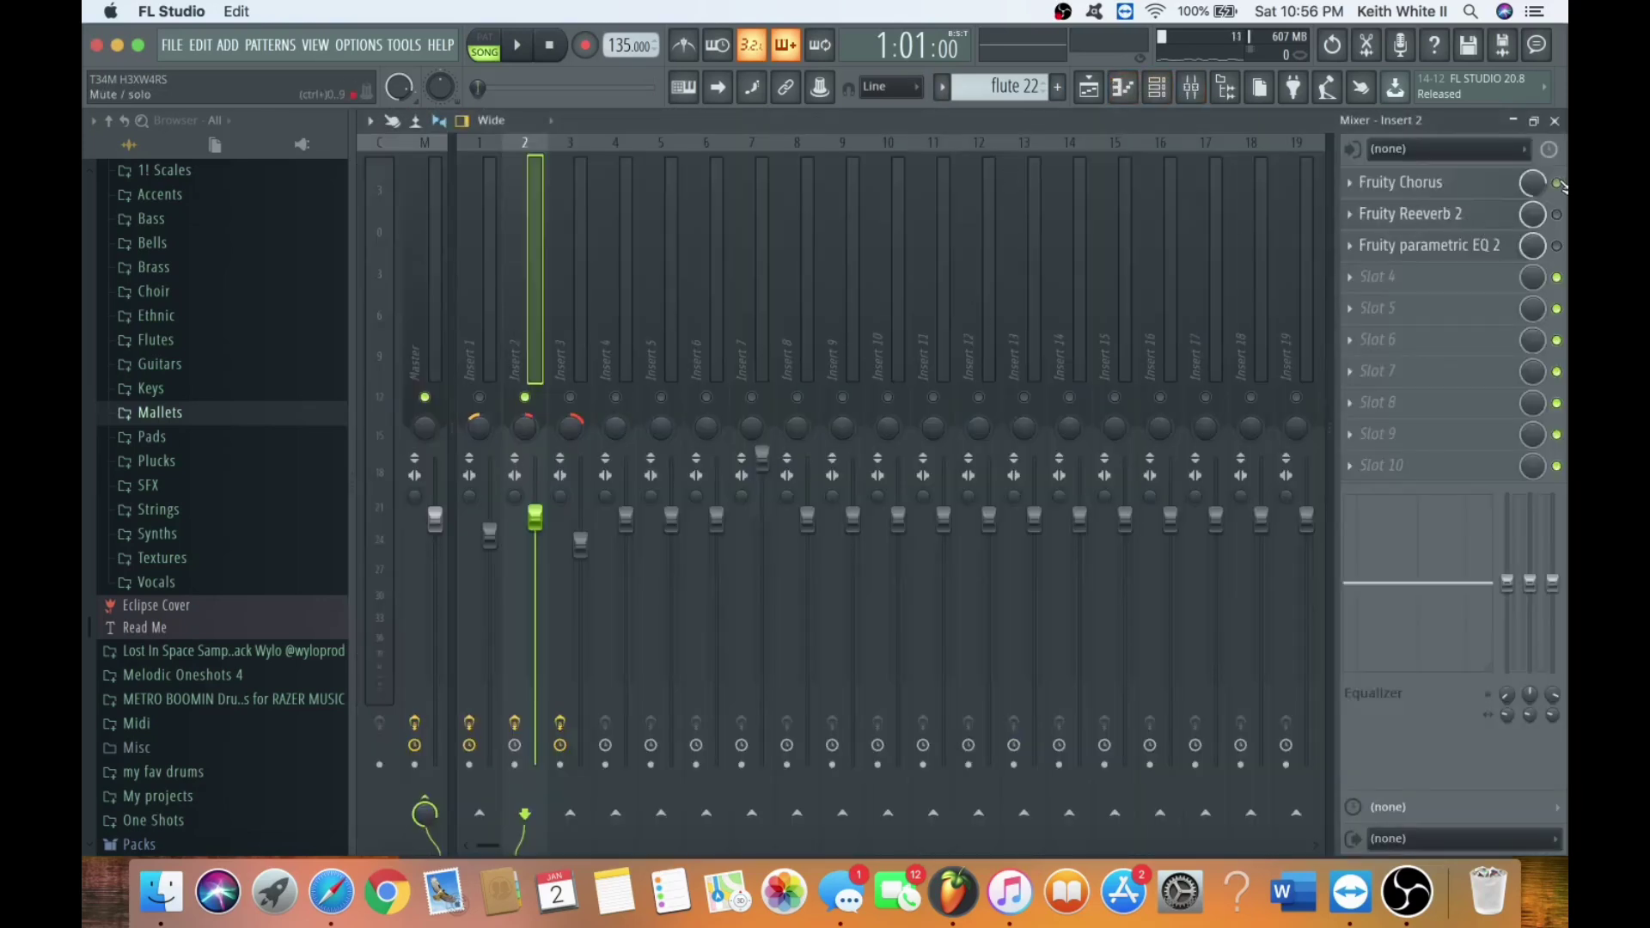
left_click(1473, 247)
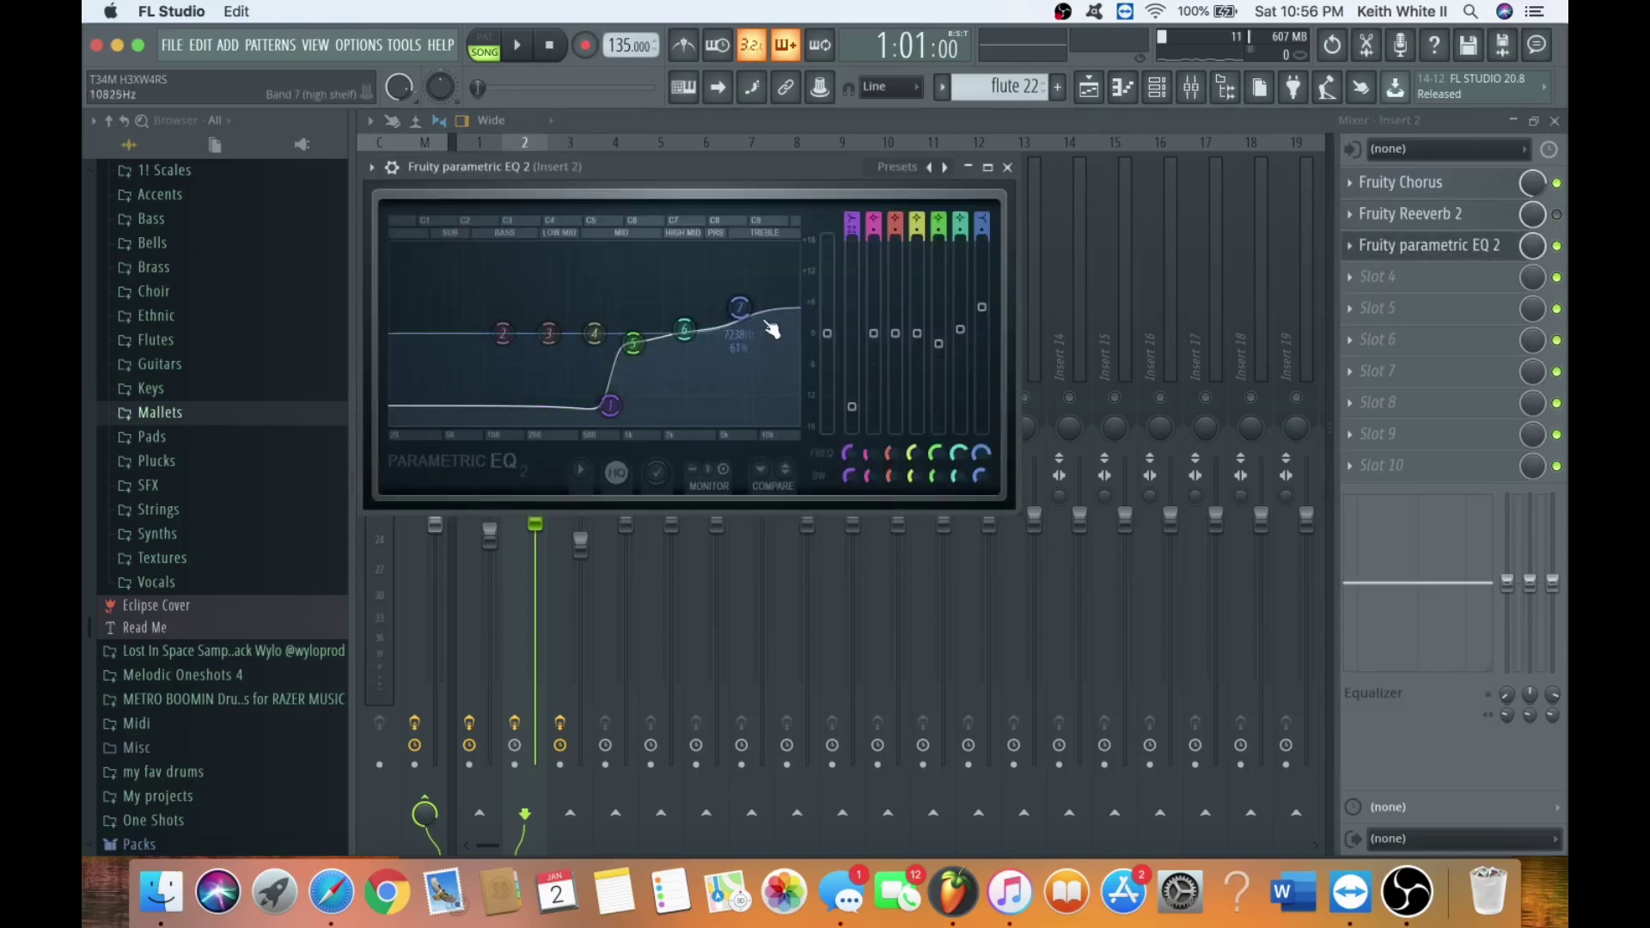
left_click(1008, 168)
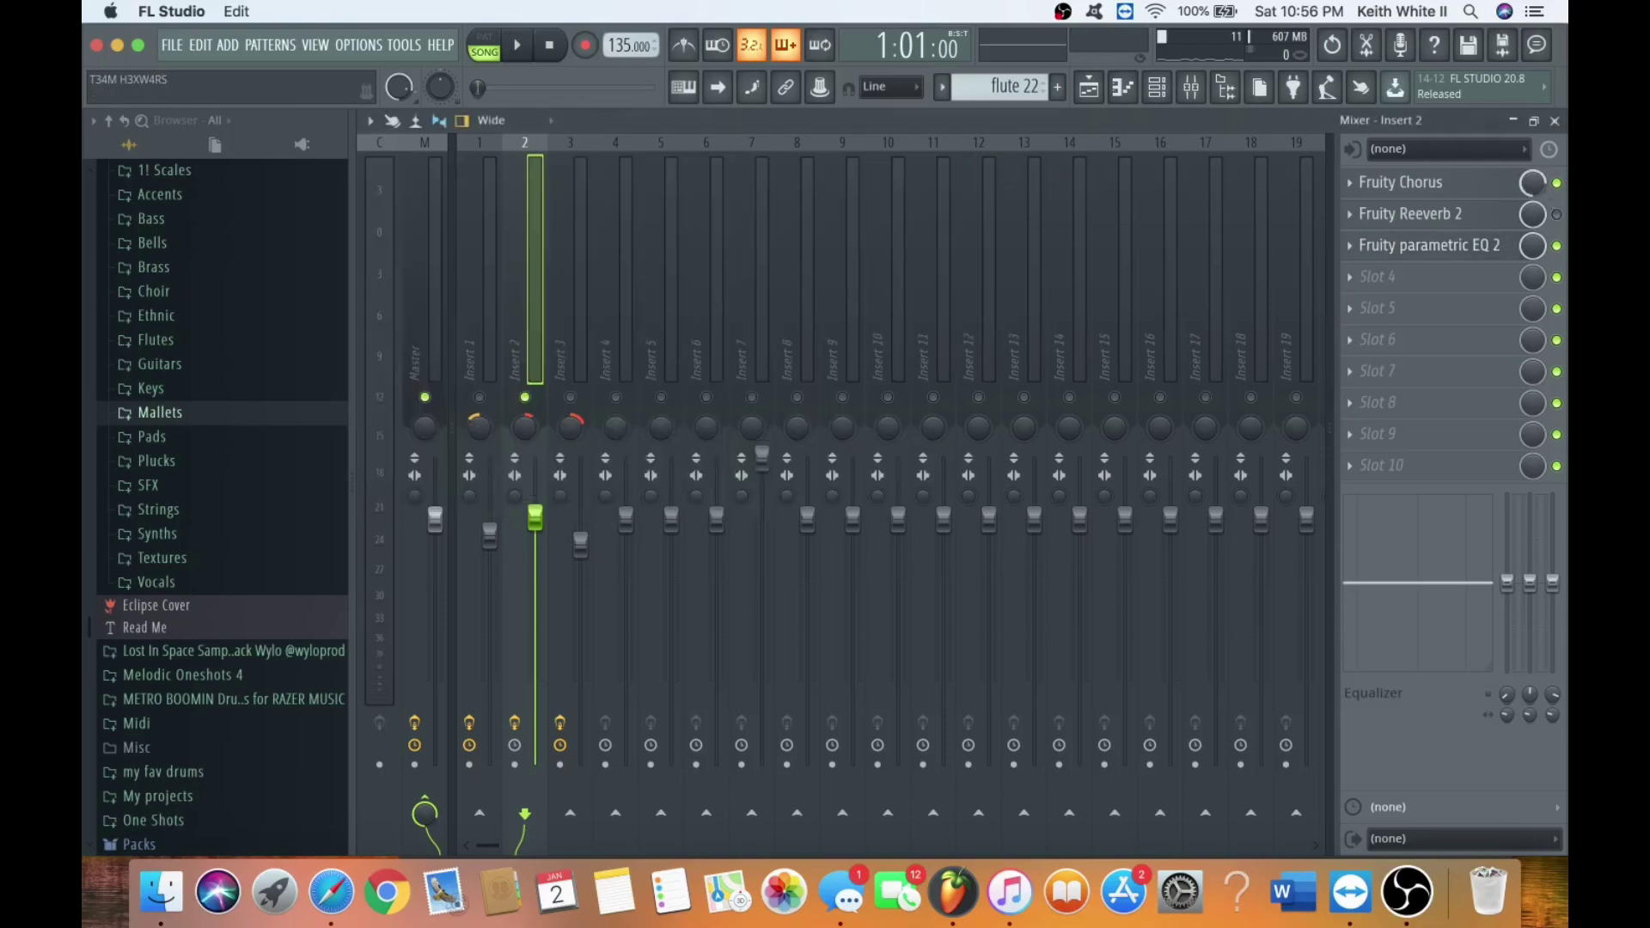
left_click(1556, 216)
key("space")
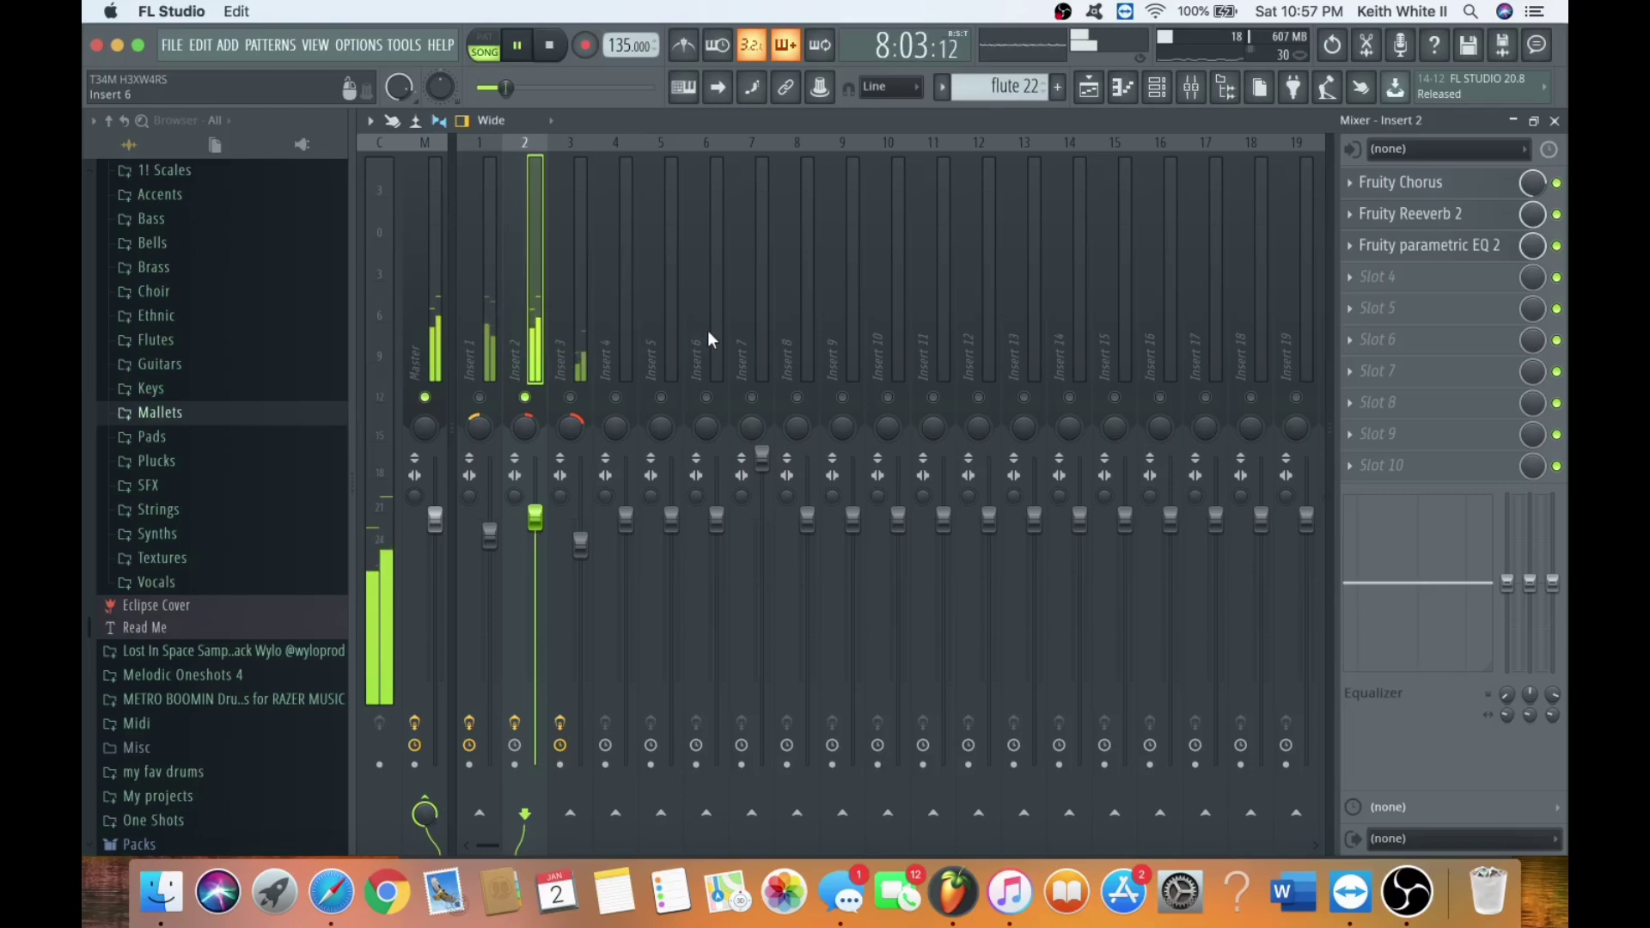
key("space")
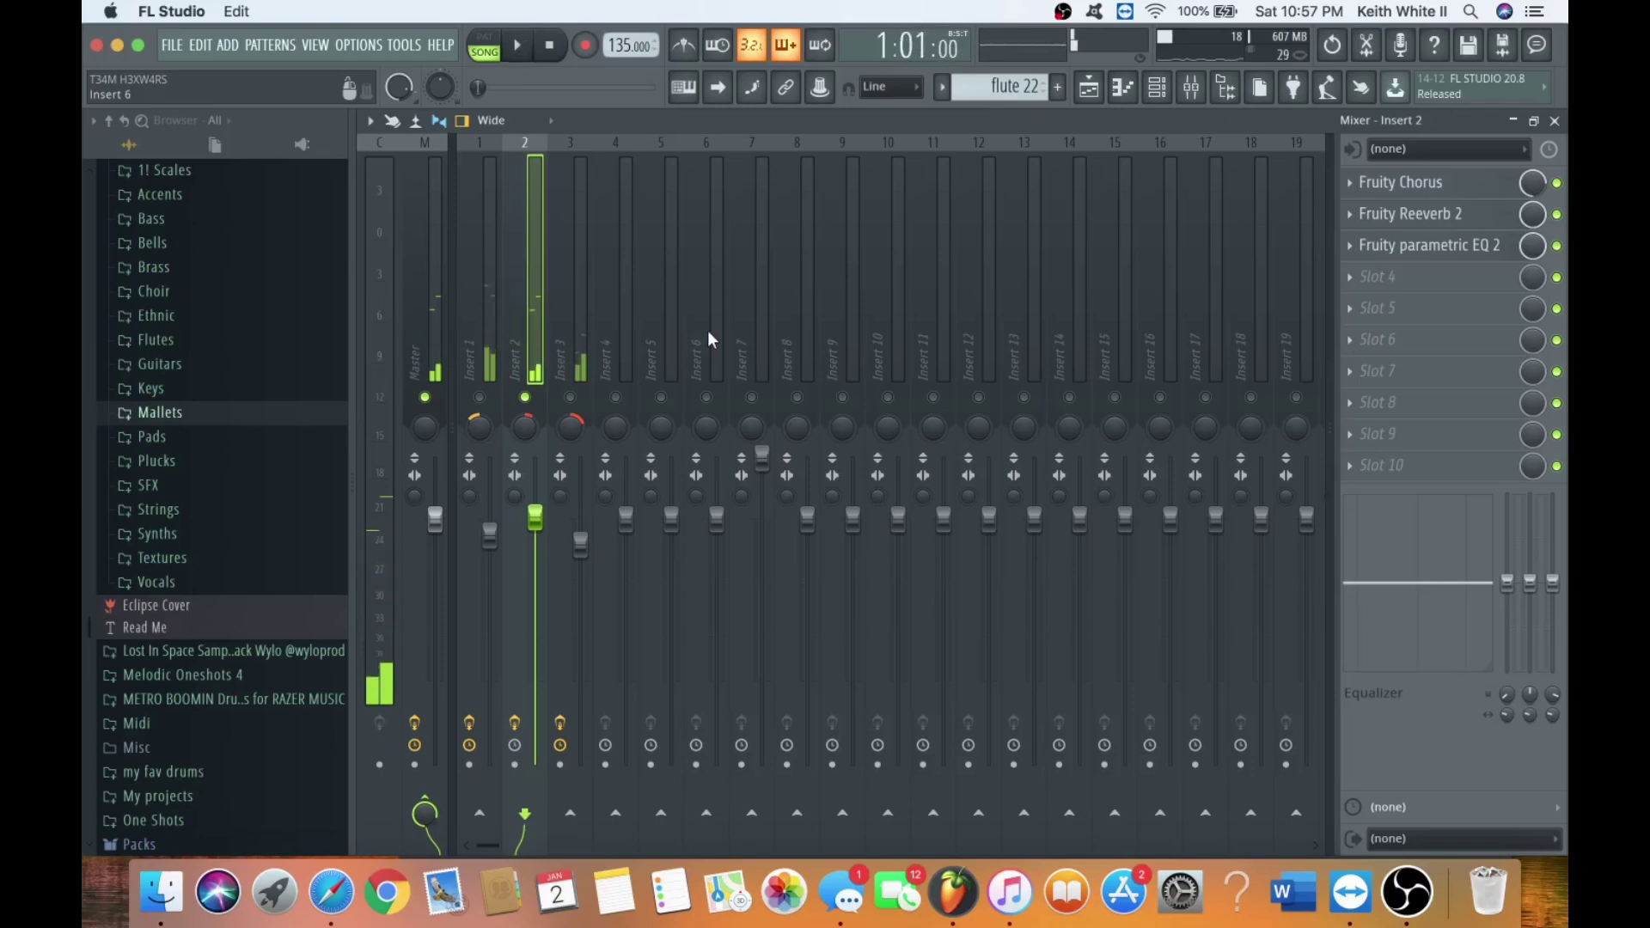
Unsolo the mixer so every track is active and examine the iZotope Vinyl settings on the Master track.
right_click(570, 397)
right_click(570, 397)
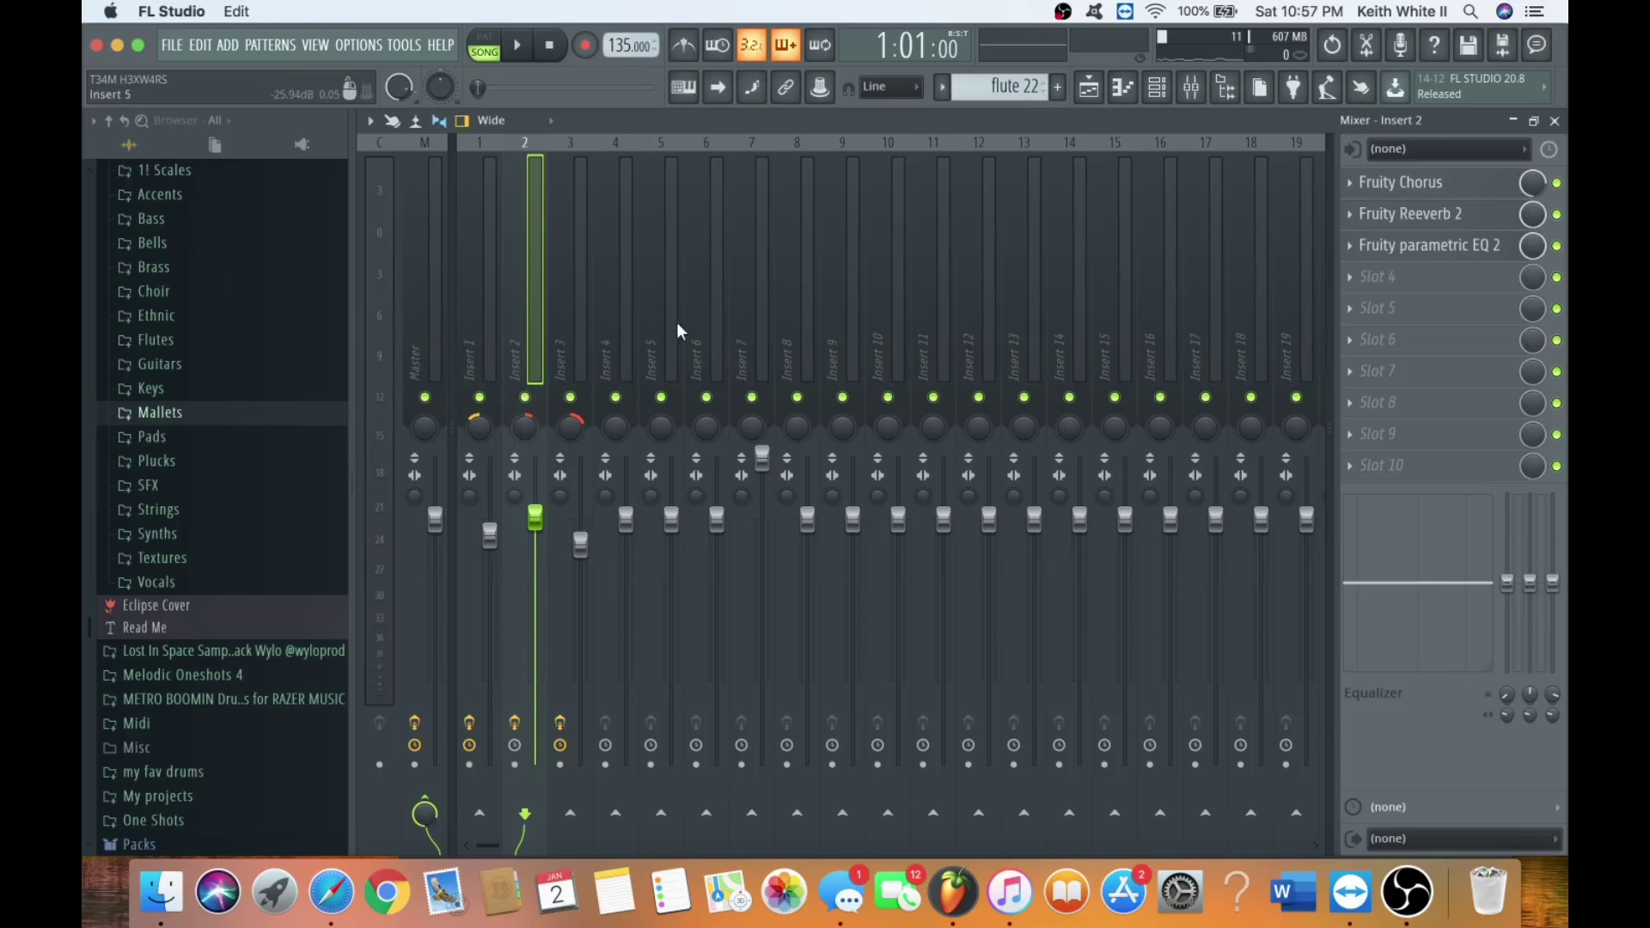
left_click(433, 426)
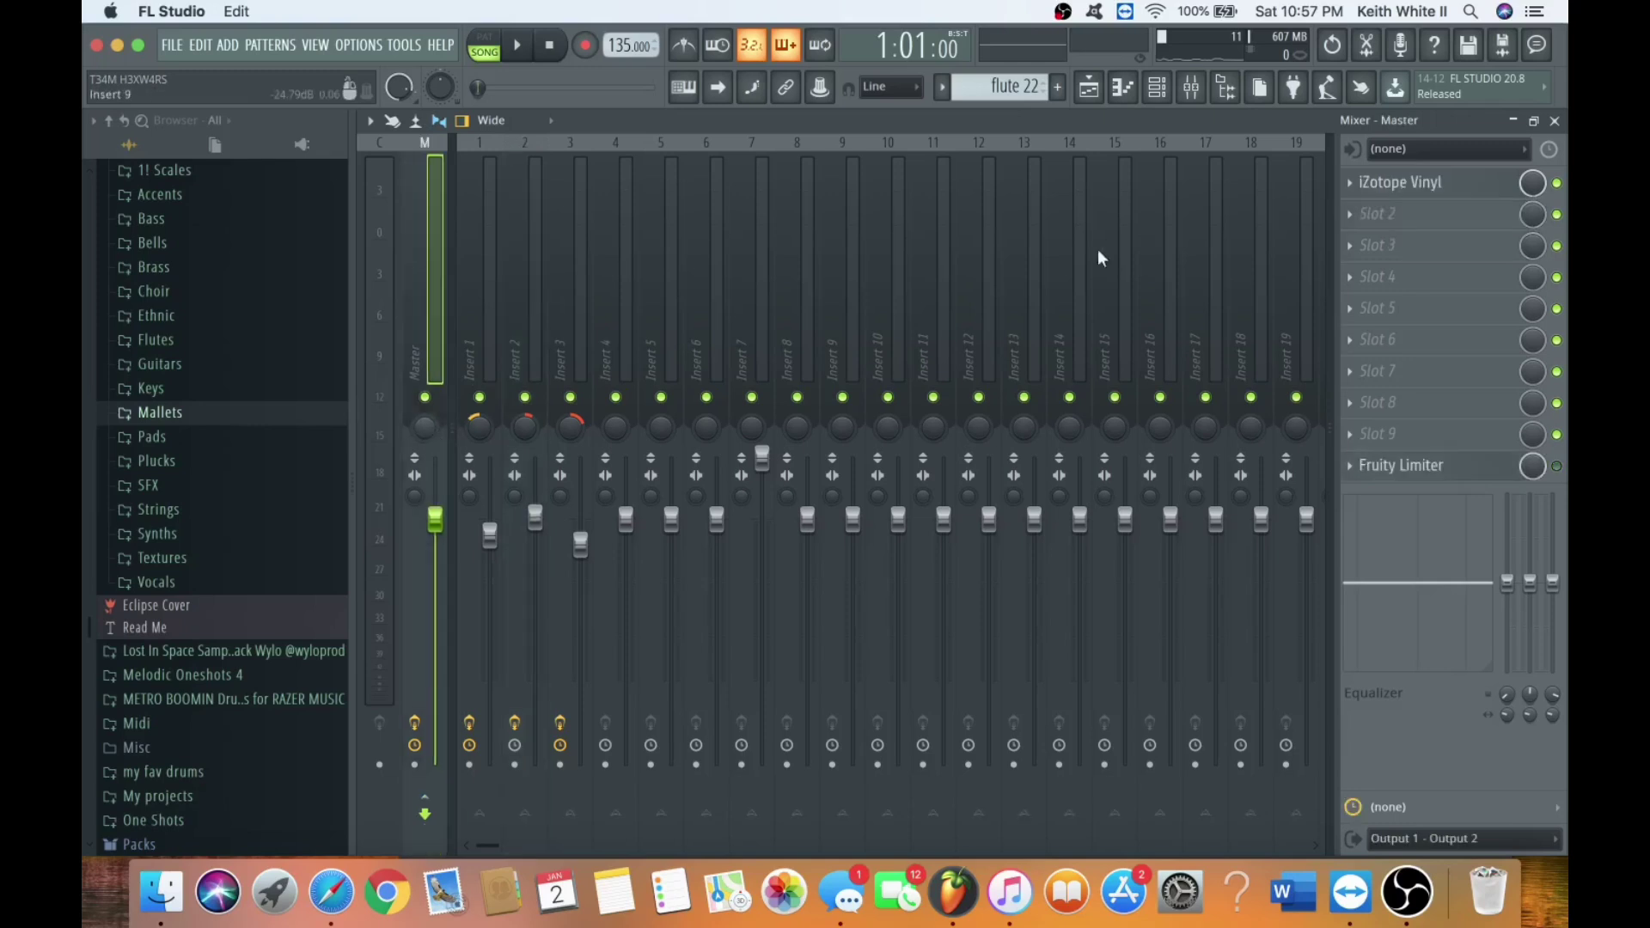
left_click(1434, 191)
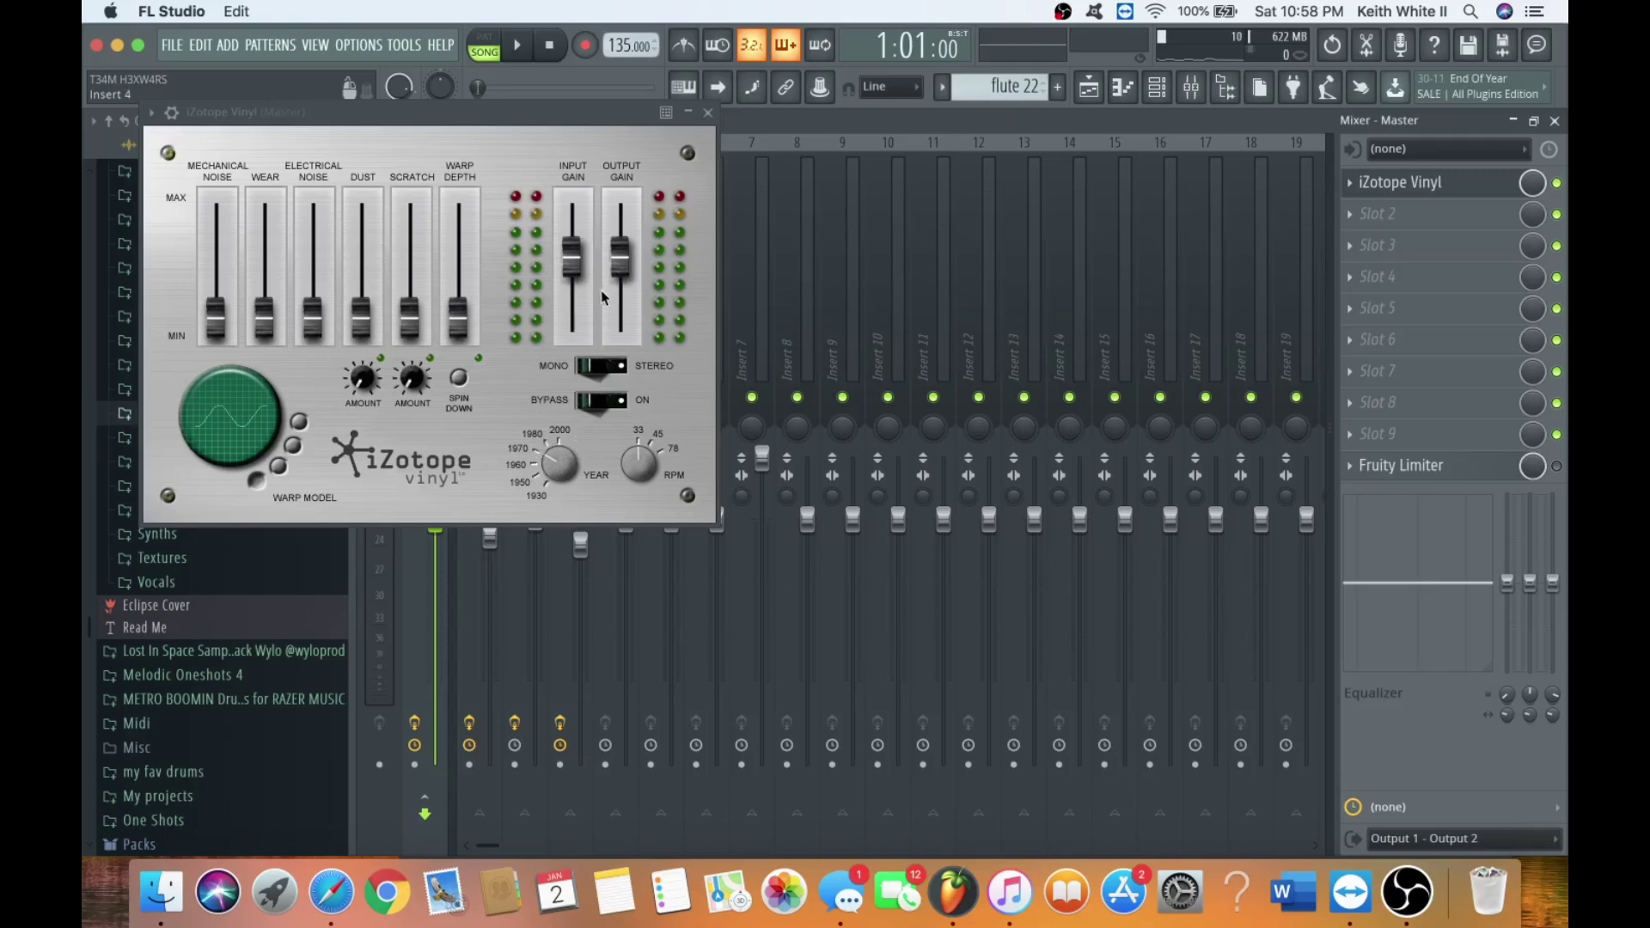
left_click(709, 112)
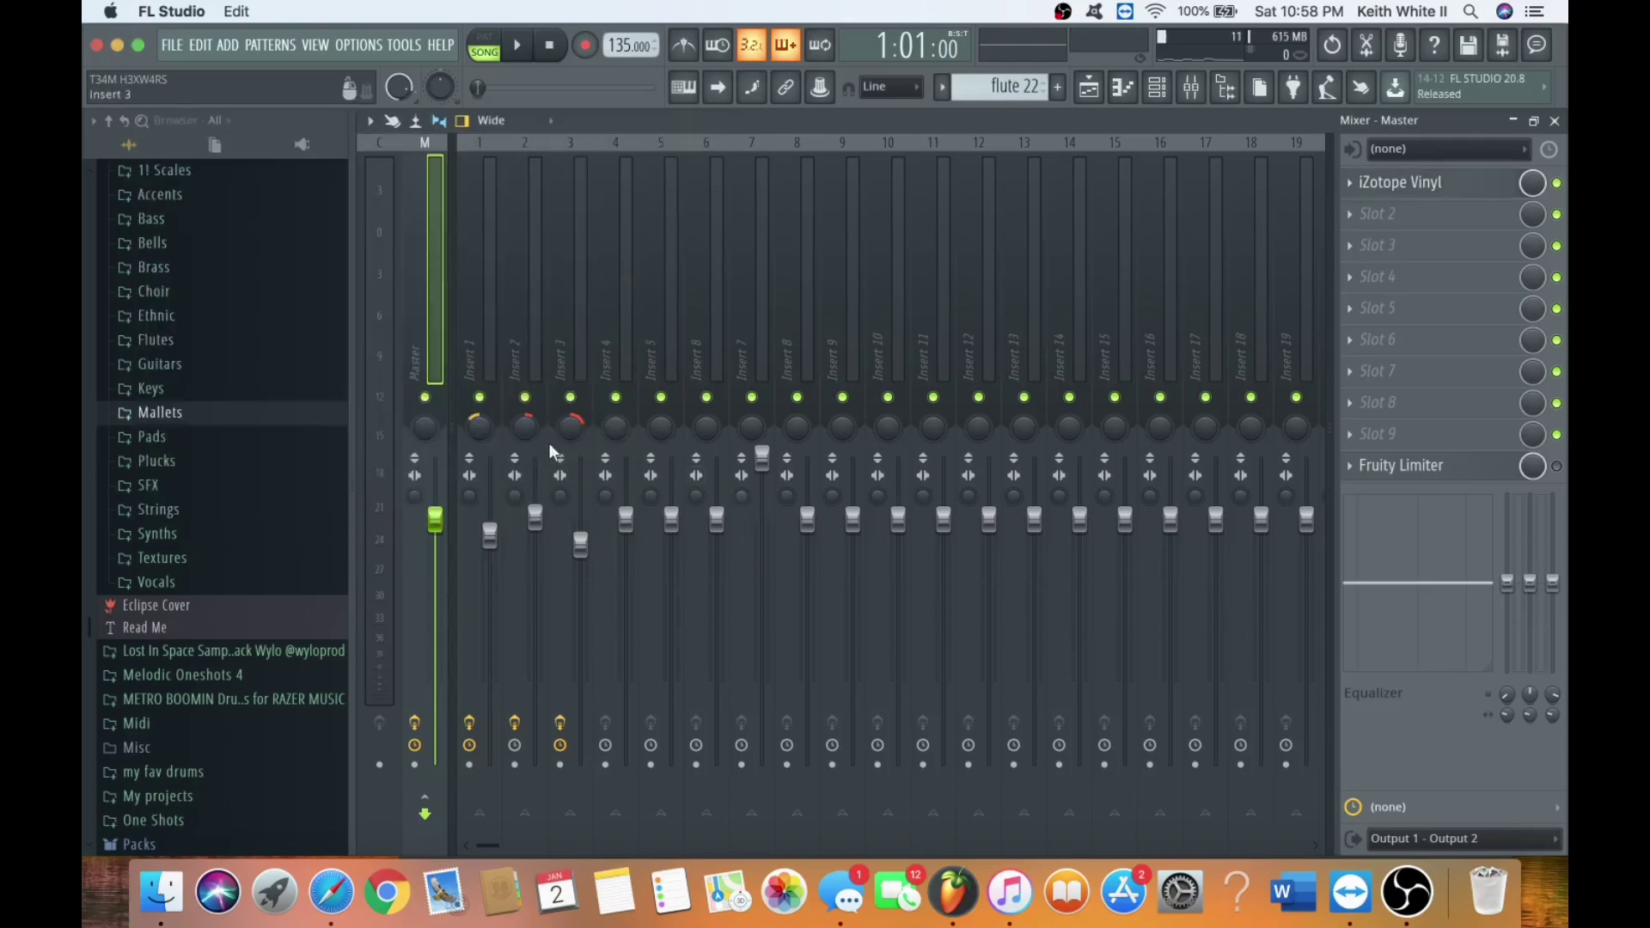
left_click(1392, 182)
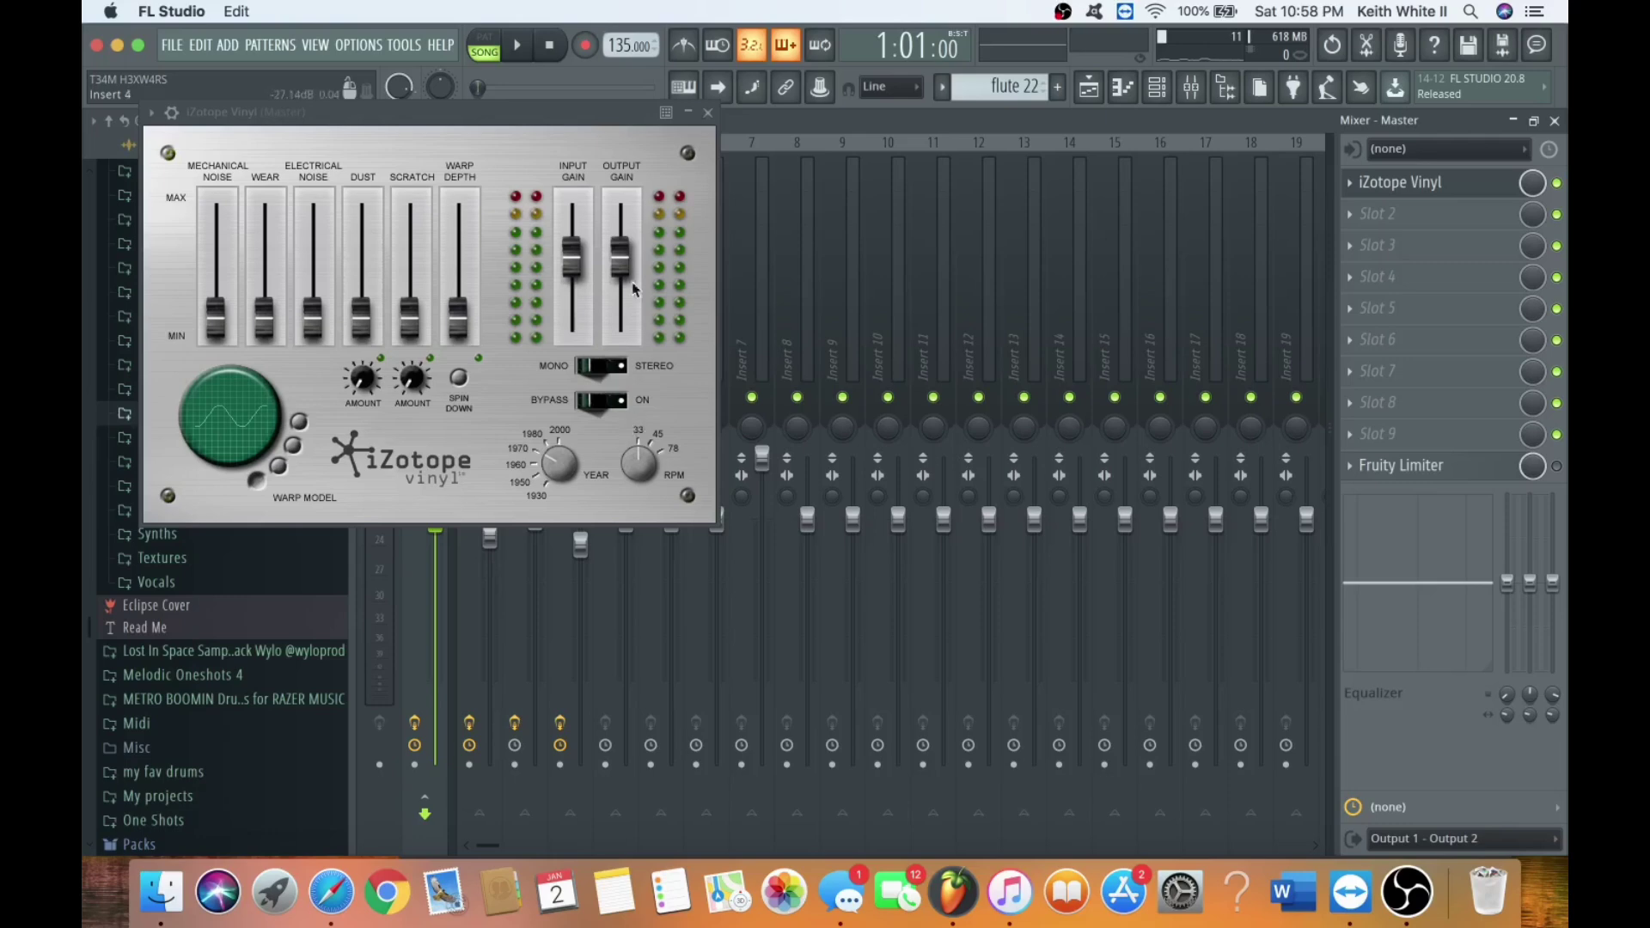
left_click(708, 112)
Show the playlist arrangement and play the full melody from the start through the Bell (17) clips.
key("F5")
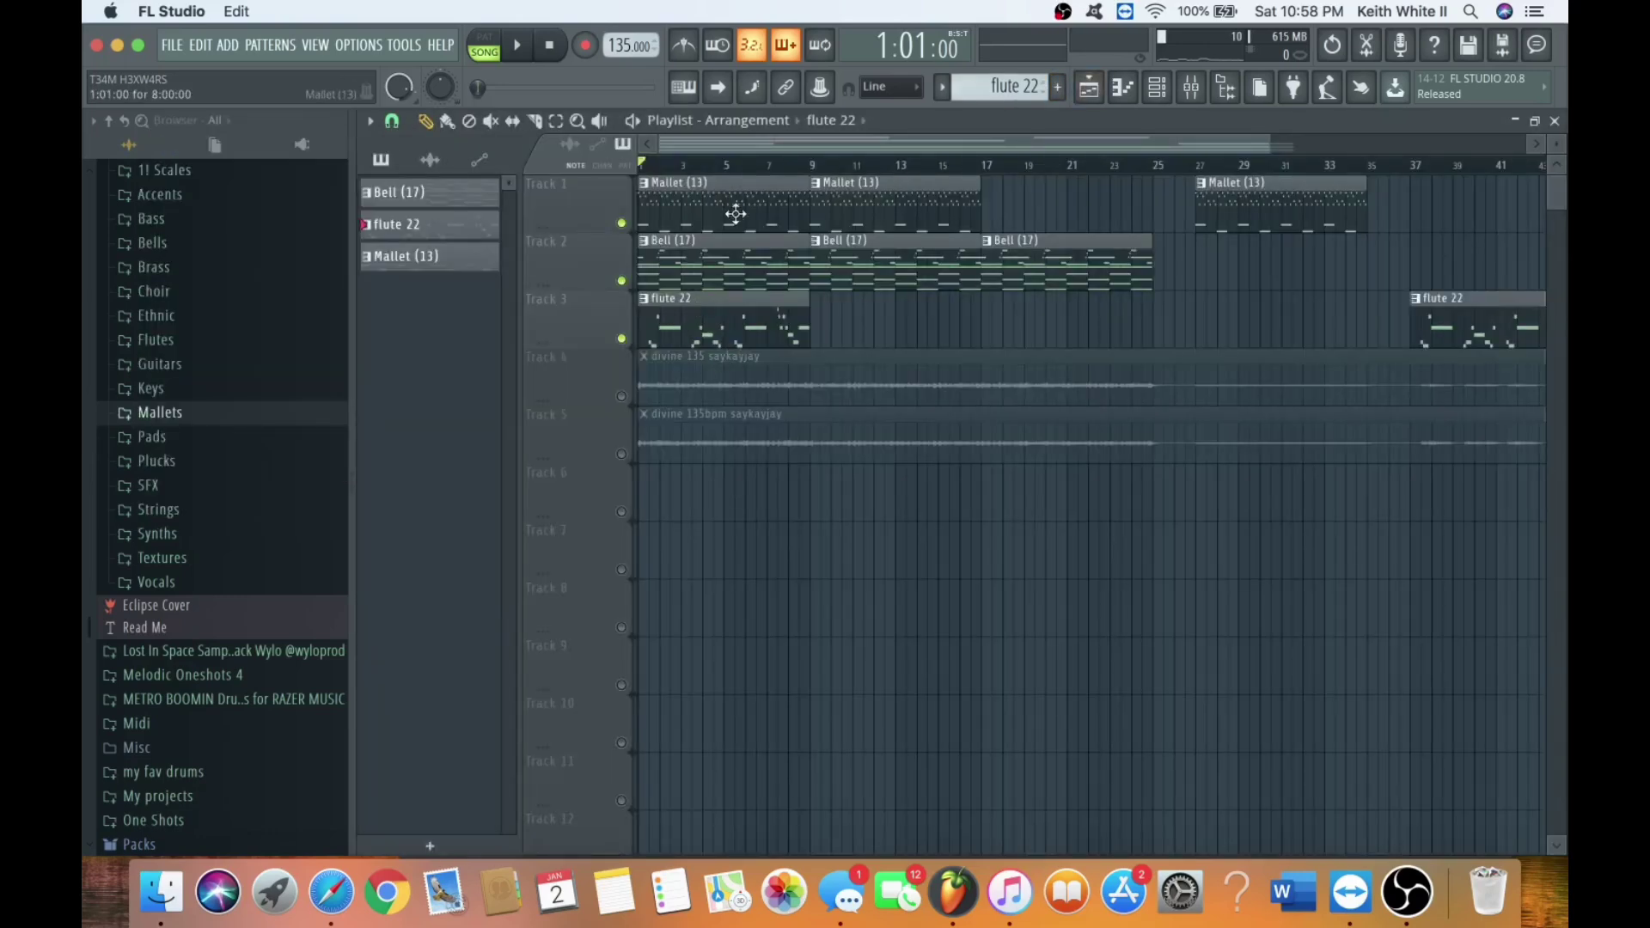
key("space")
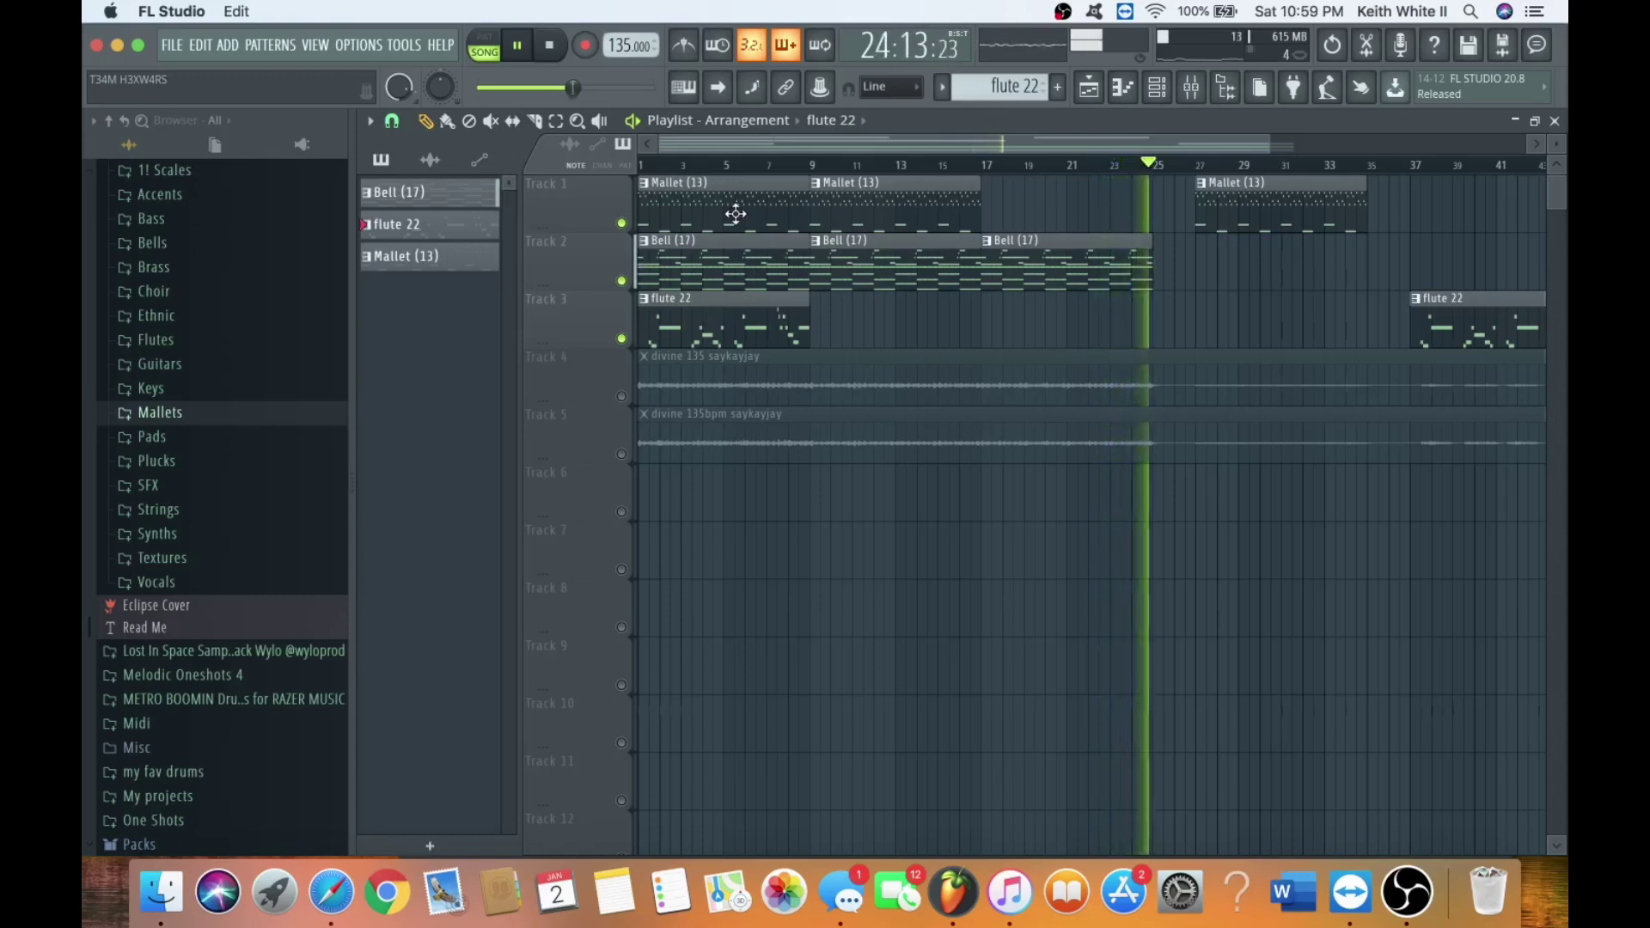
key("space")
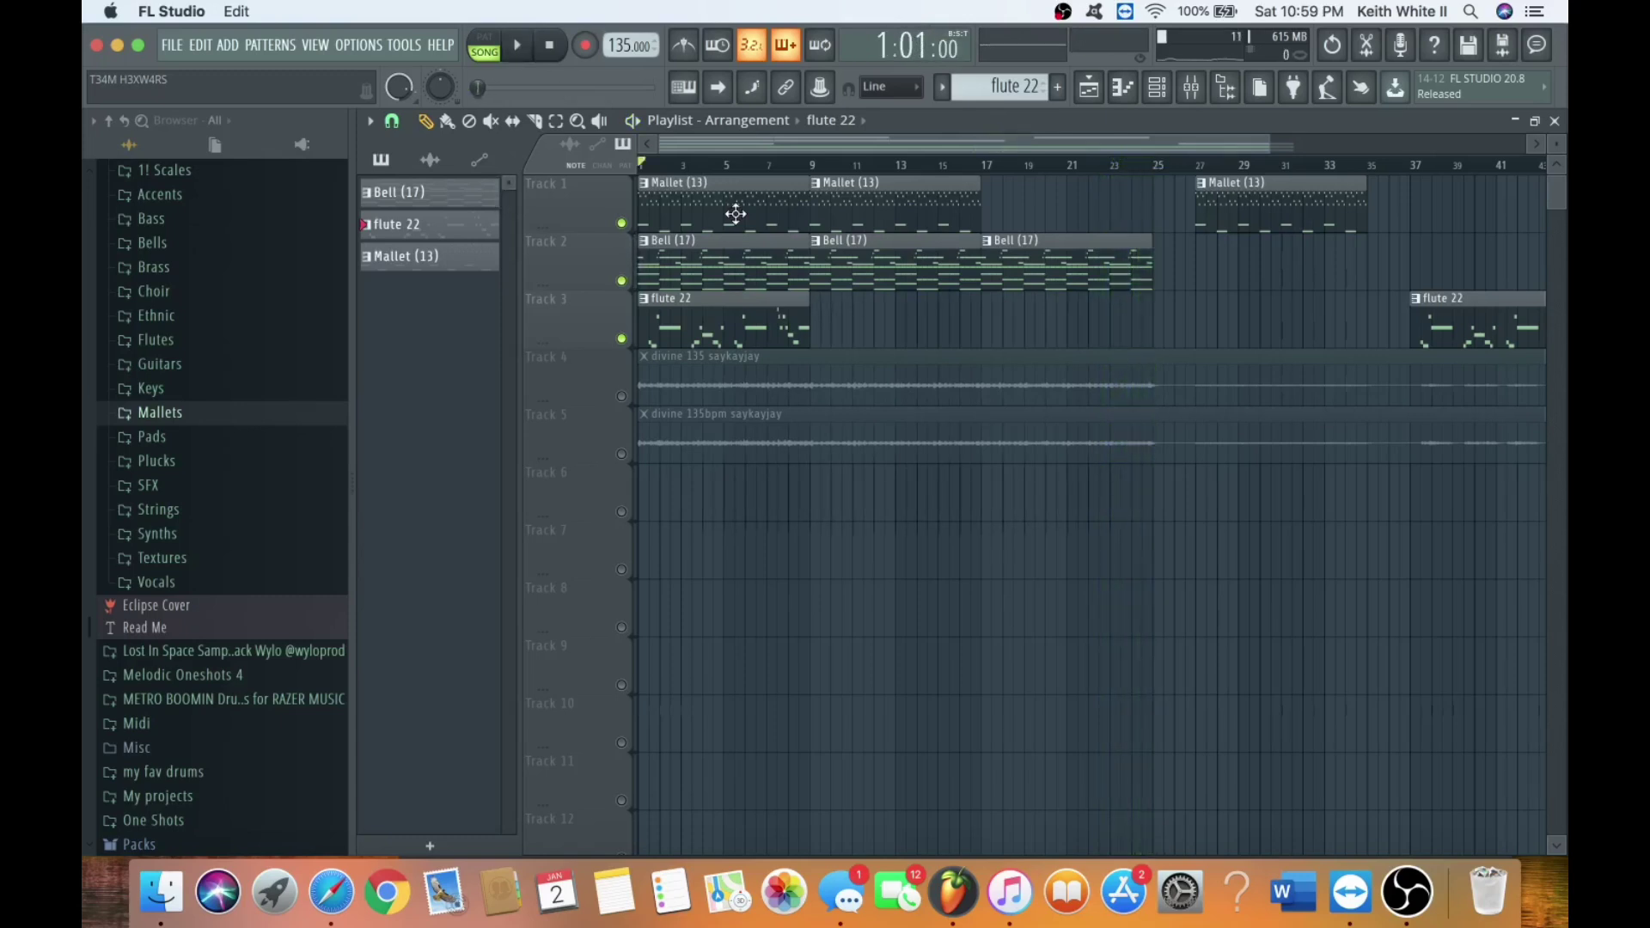